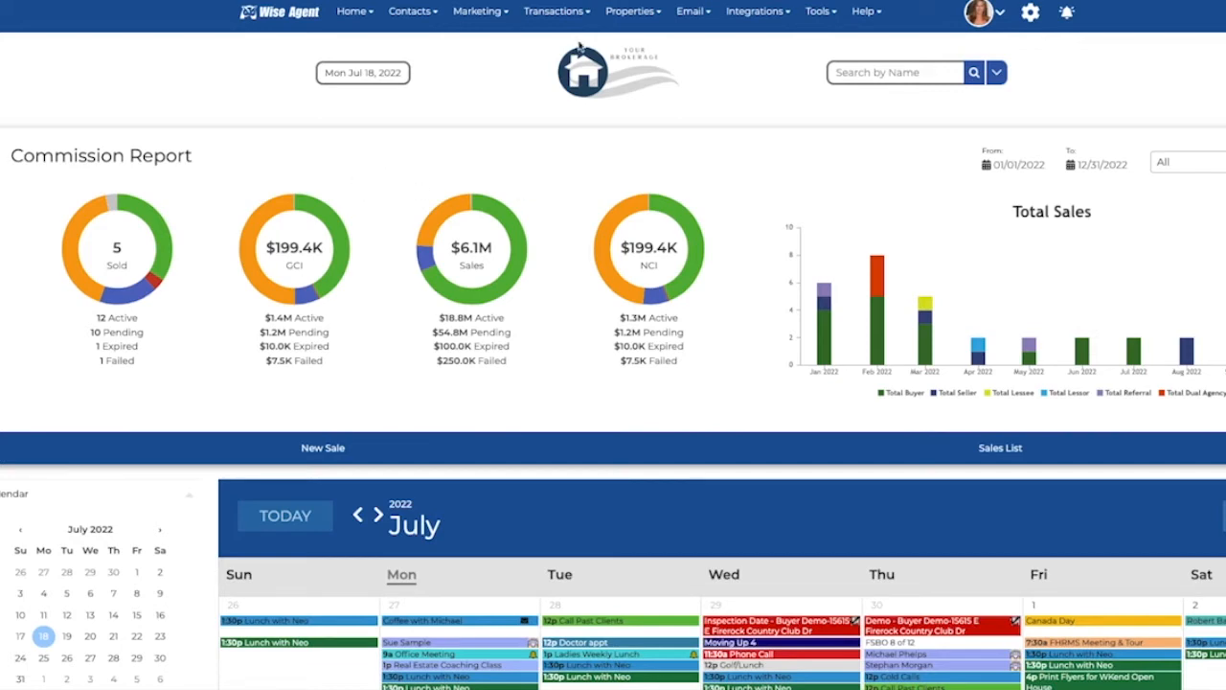
Step: Open the Wise Agent letter 'Neighborhood update intro' from the Letters page for editing
{"action": "left_click", "coordinate": [485, 11]}
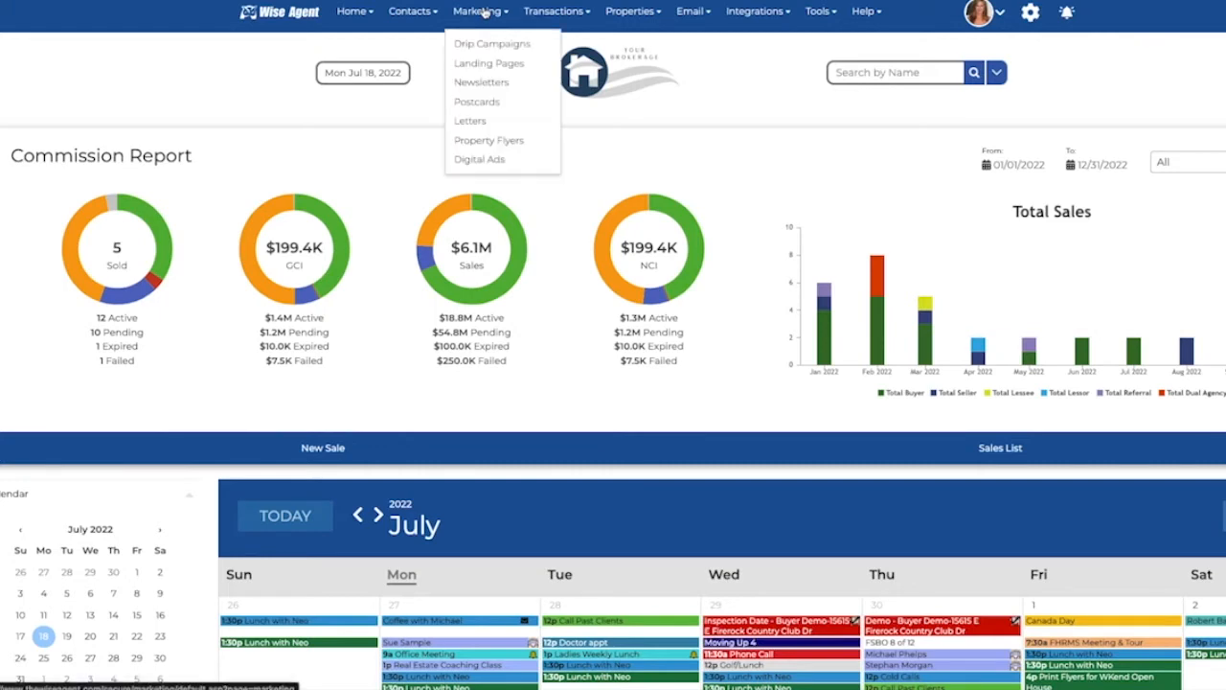
{"action": "left_click", "coordinate": [454, 119]}
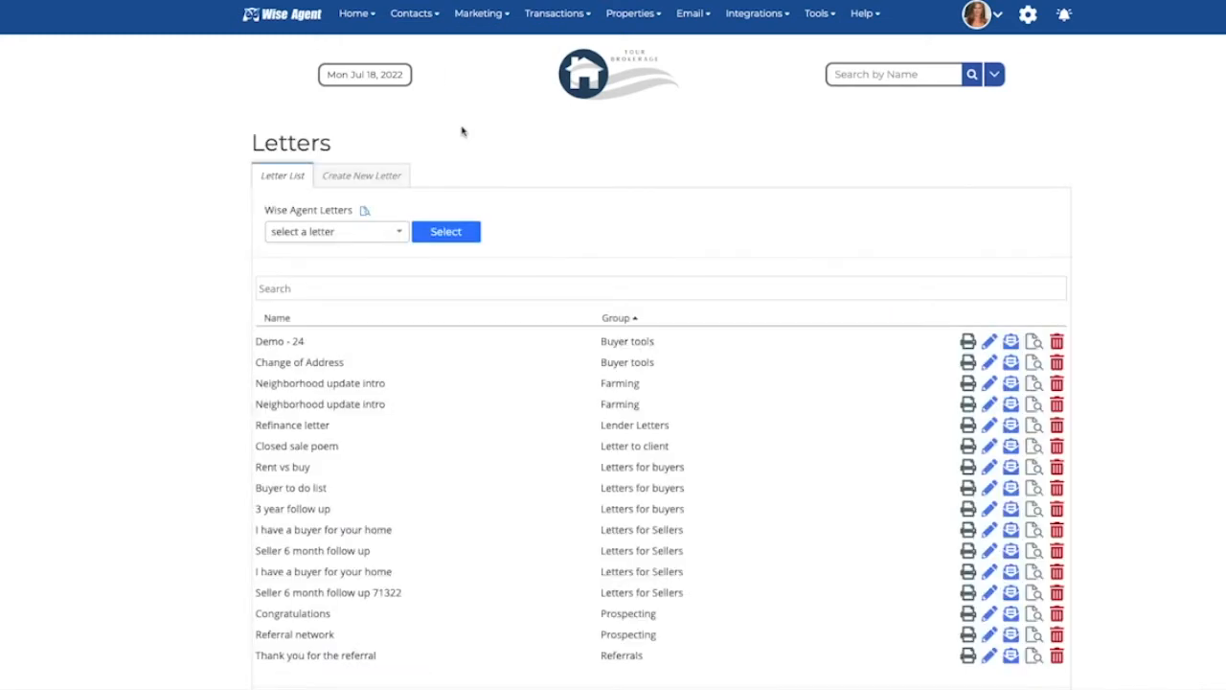
{"action": "left_click", "coordinate": [401, 237]}
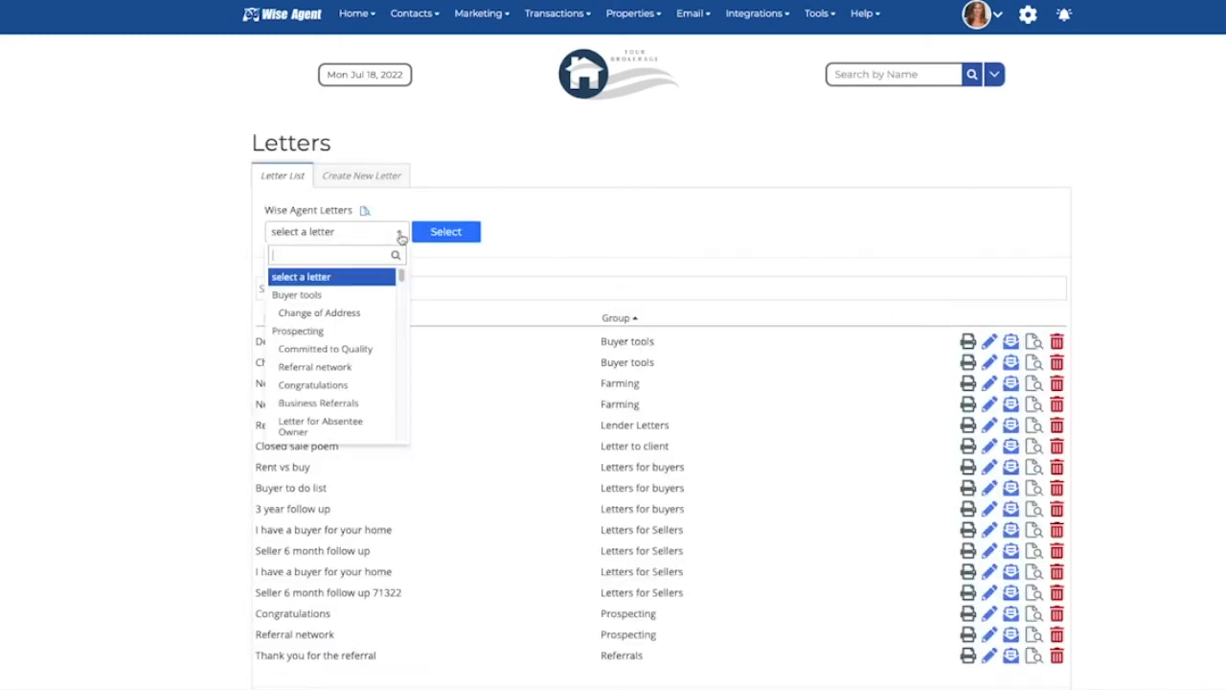
{"action": "scroll", "coordinate": [350, 321], "scroll_direction": "down", "scroll_amount": 3}
{"action": "scroll", "coordinate": [349, 322], "scroll_direction": "down", "scroll_amount": 3}
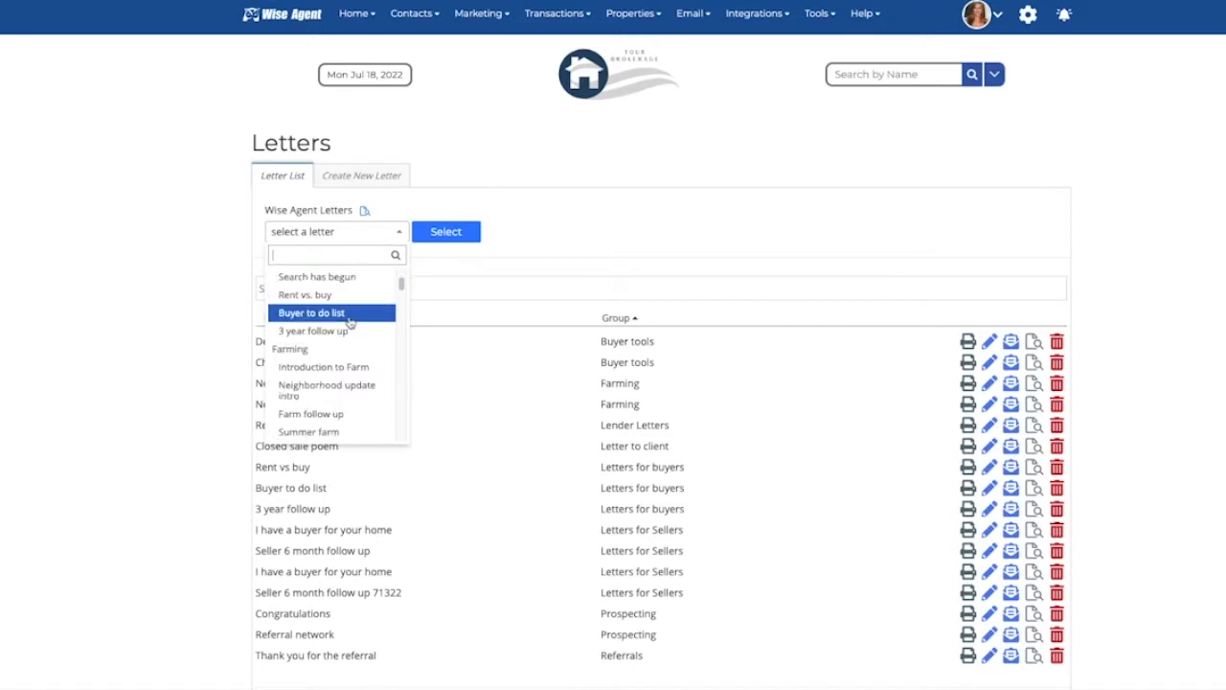
{"action": "left_click", "coordinate": [323, 389]}
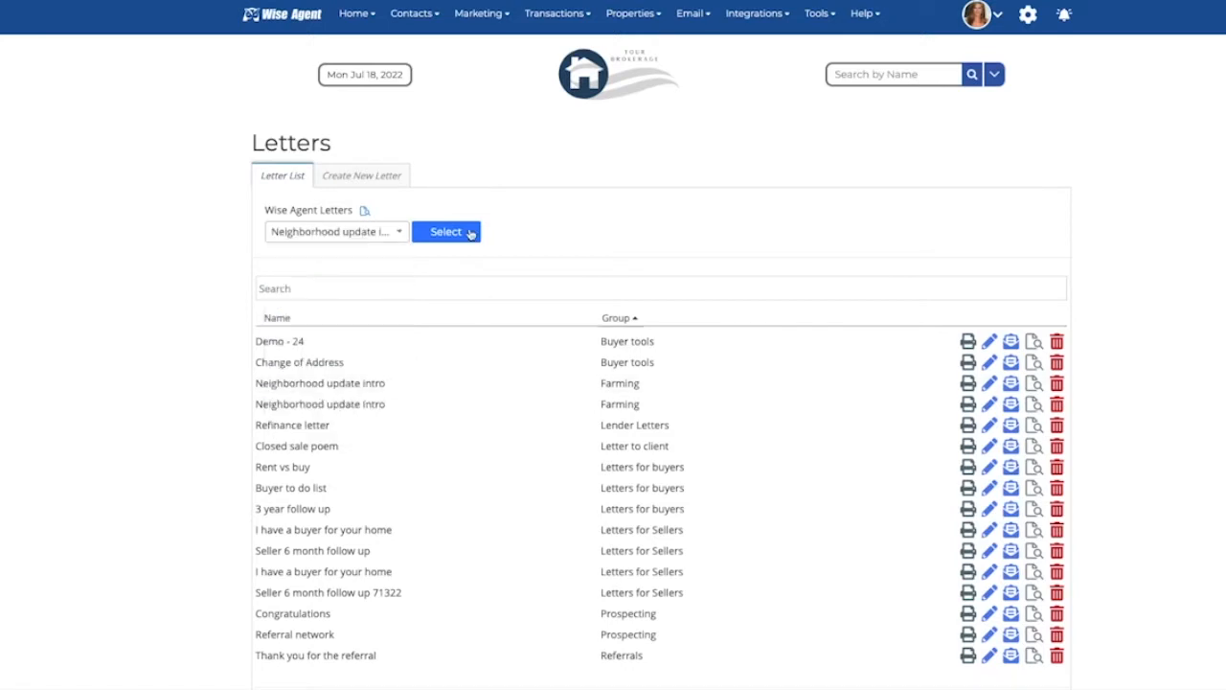
{"action": "left_click", "coordinate": [464, 233]}
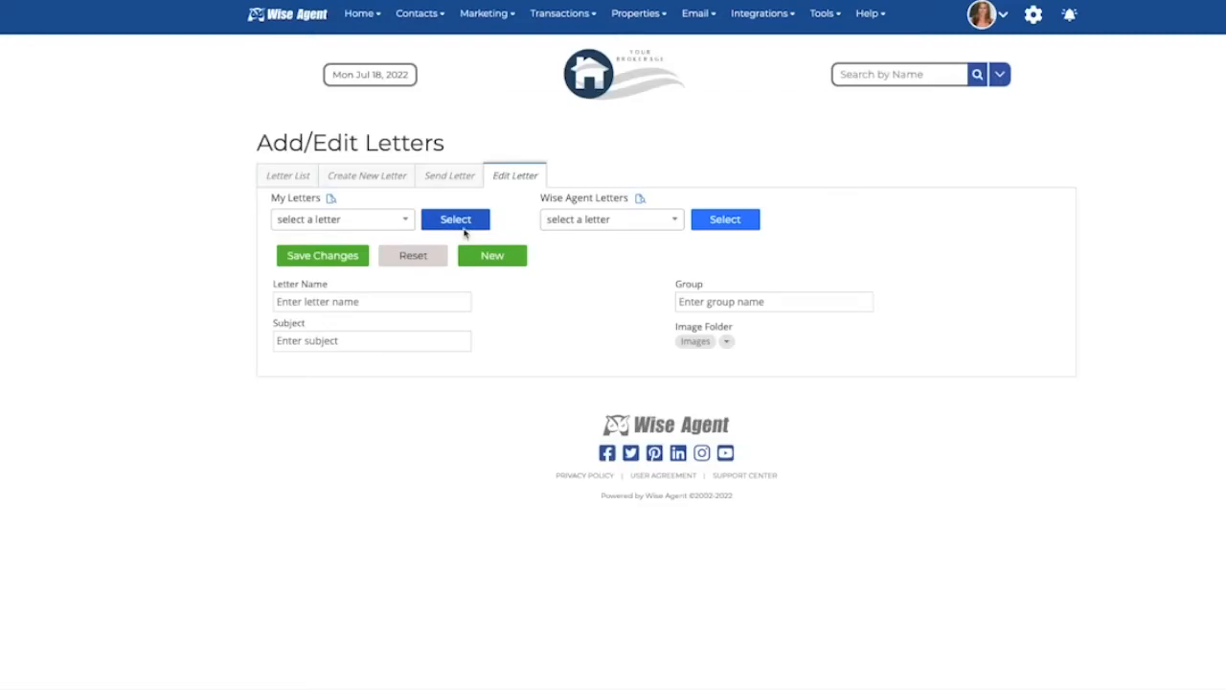
{"action": "left_click", "coordinate": [791, 53]}
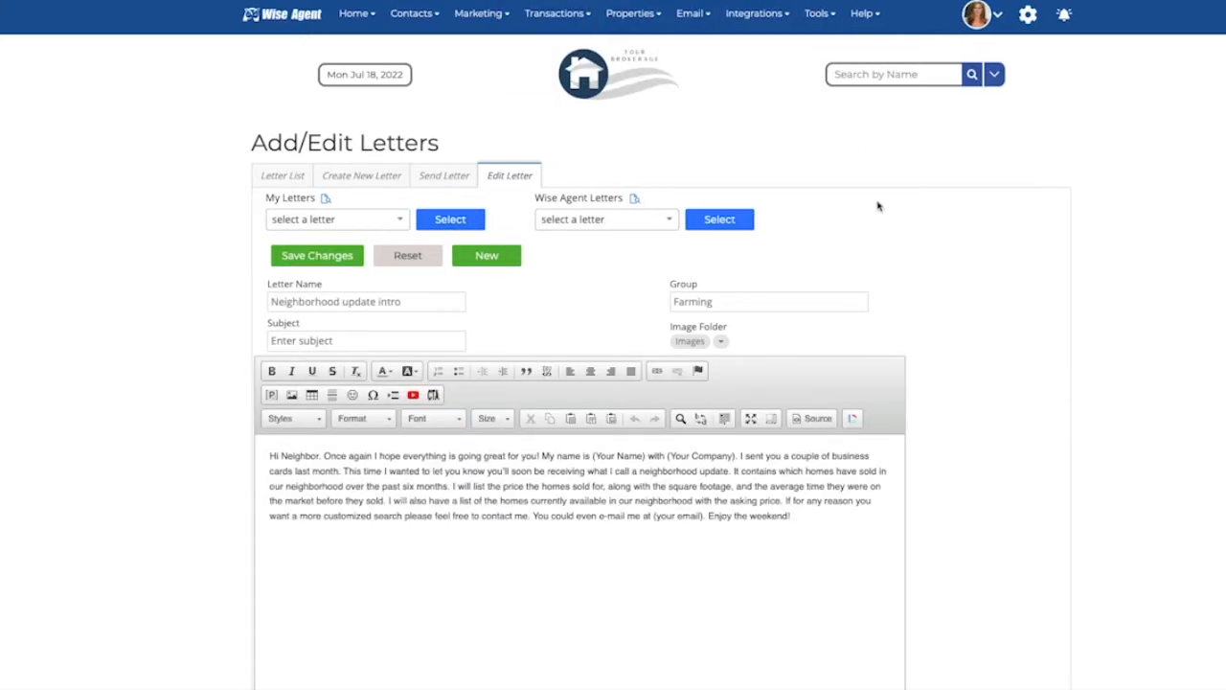
Step: Add a new line reading 'Any content' below the letter's paragraph
{"action": "left_click_drag", "start_coordinate": [593, 456], "coordinate": [738, 457]}
{"action": "left_click_drag", "start_coordinate": [652, 518], "coordinate": [703, 521]}
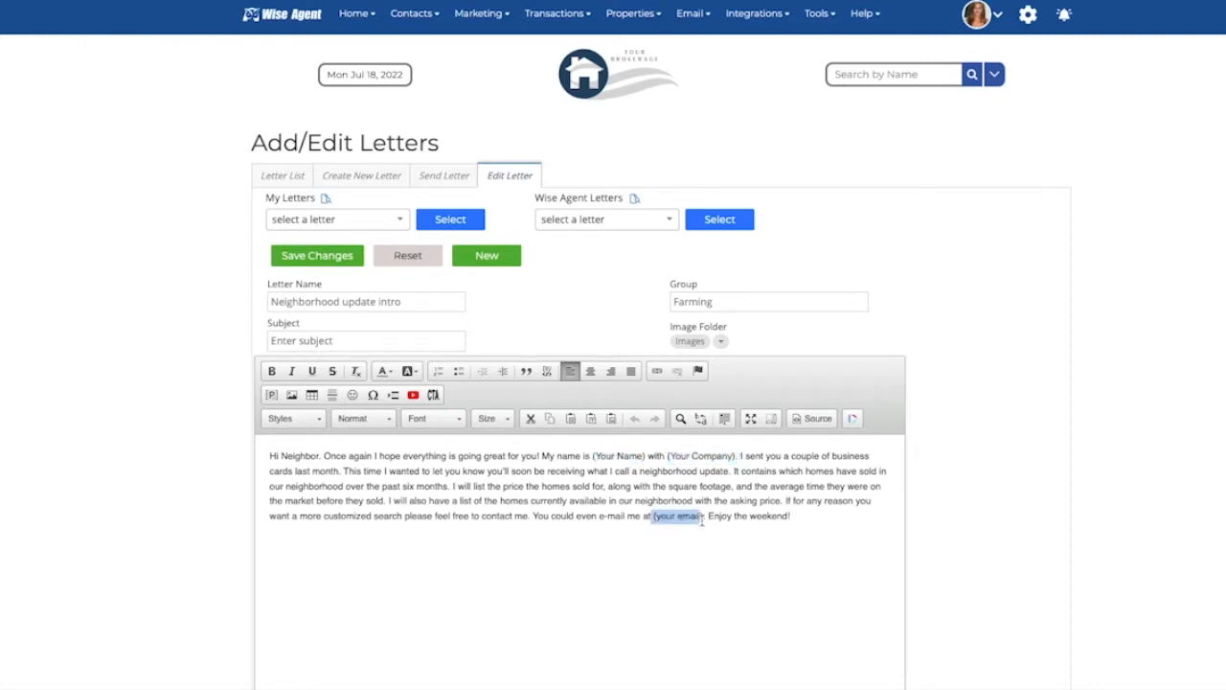
{"action": "left_click", "coordinate": [824, 520]}
{"action": "key", "text": "Return"}
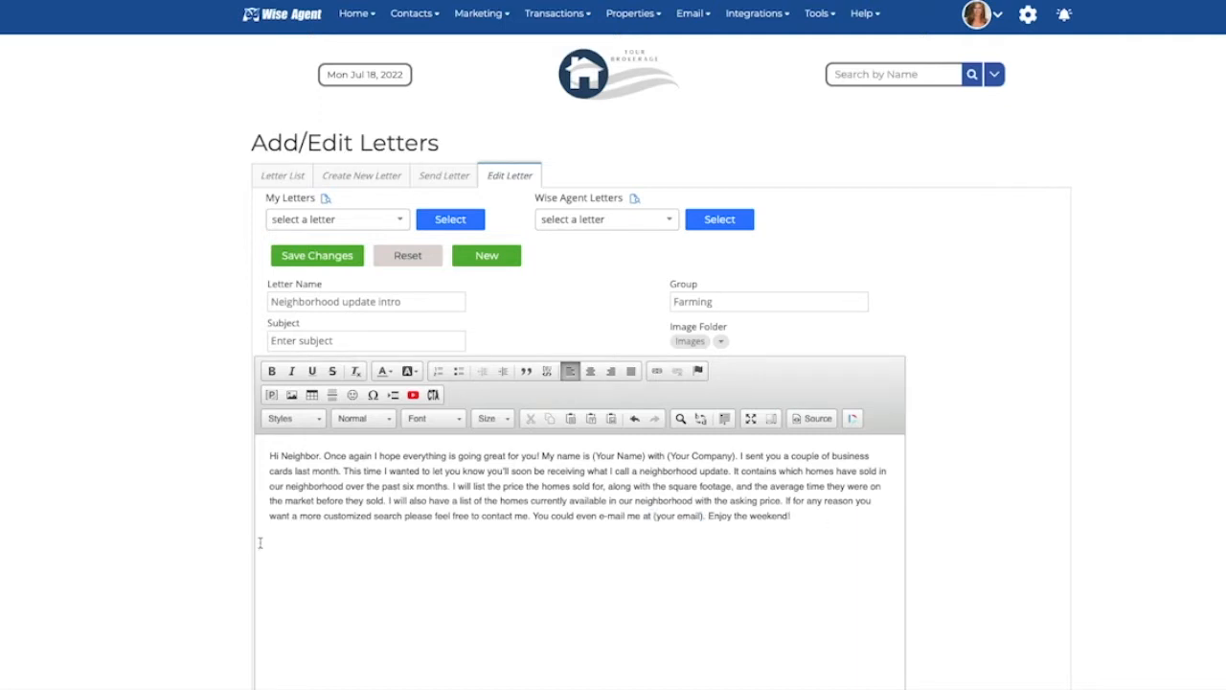
{"action": "type", "text": "Any content"}
Step: Open the image properties dialog and close it without inserting an image
{"action": "left_click", "coordinate": [291, 395]}
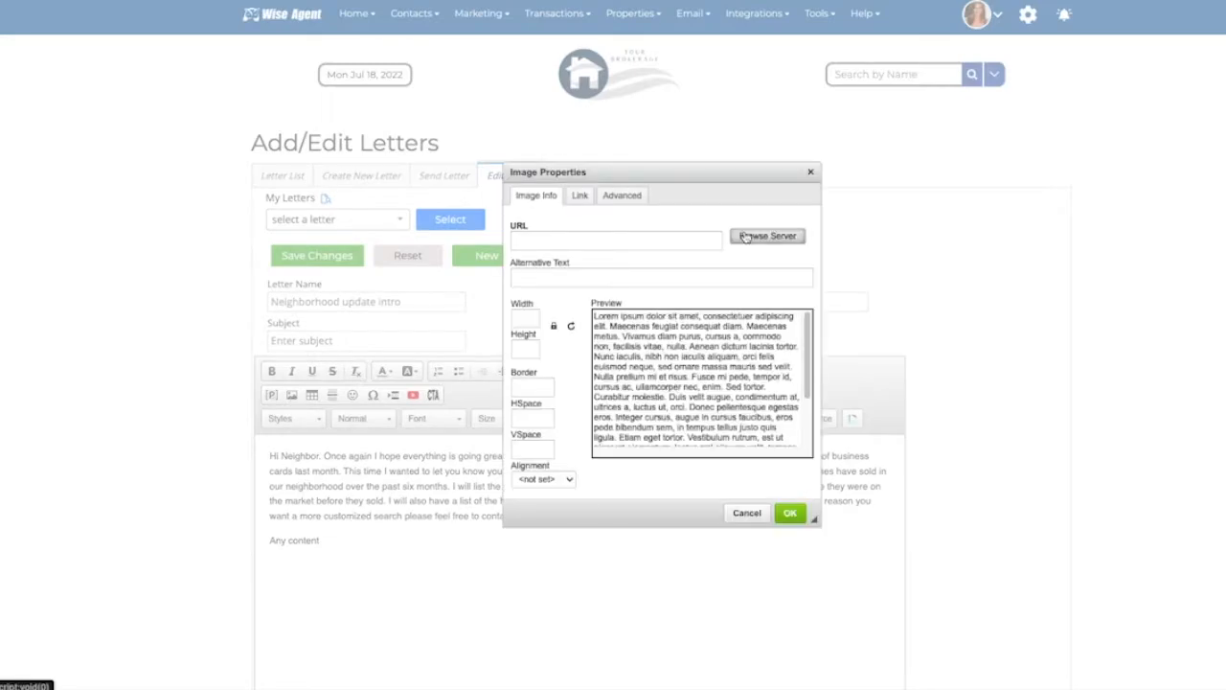
{"action": "left_click", "coordinate": [751, 241]}
{"action": "left_click", "coordinate": [810, 172]}
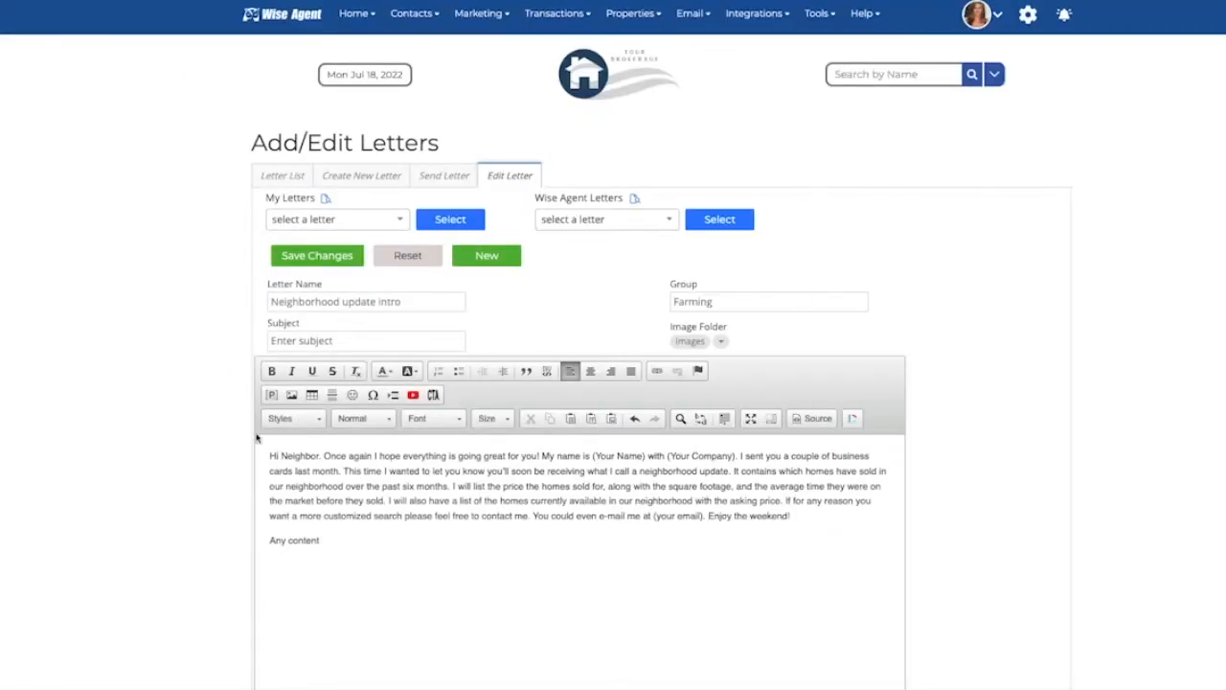
Step: Open the YouTube video and add-button dialogs, closing each without inserting anything
{"action": "left_click", "coordinate": [413, 395]}
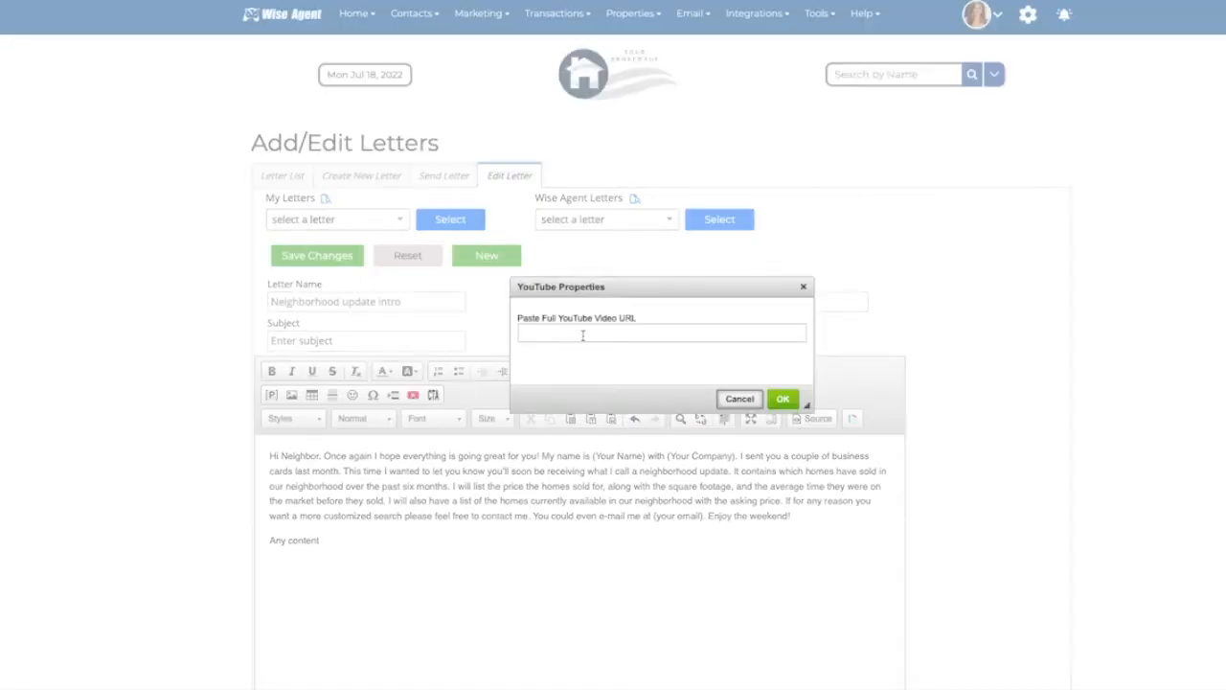
{"action": "left_click", "coordinate": [801, 290]}
{"action": "left_click", "coordinate": [432, 395]}
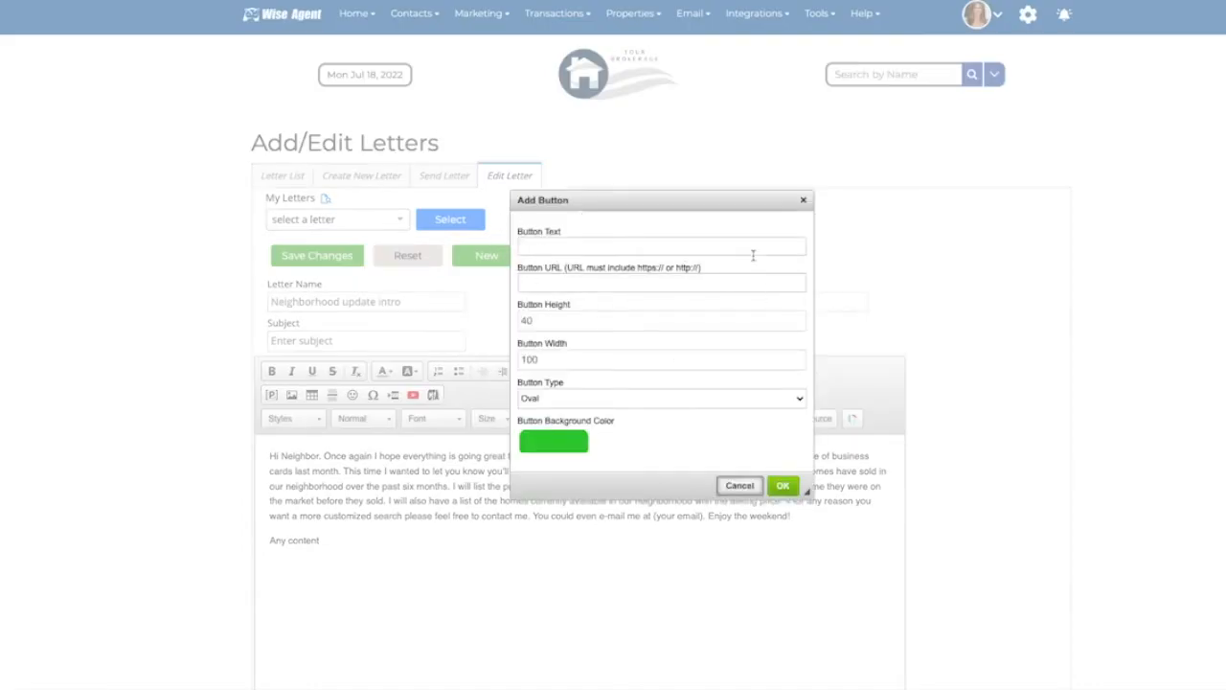
{"action": "left_click", "coordinate": [803, 202]}
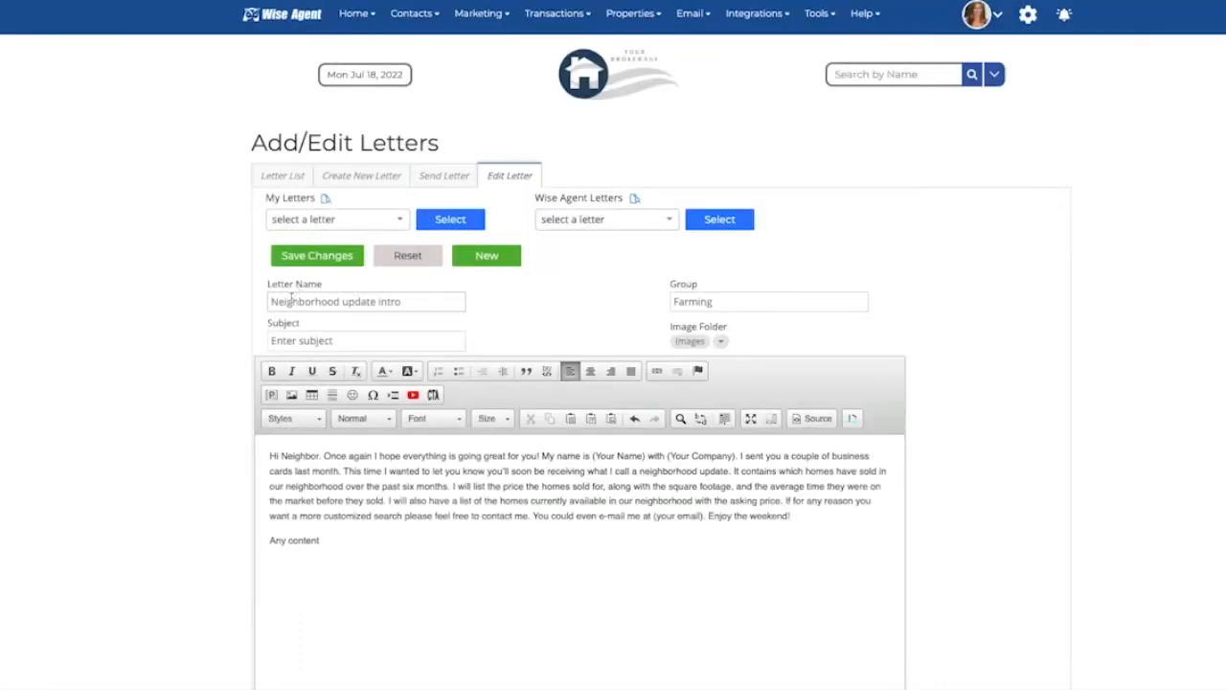
Step: Save the changes to the edited letter
{"action": "left_click_drag", "start_coordinate": [420, 305], "coordinate": [245, 303]}
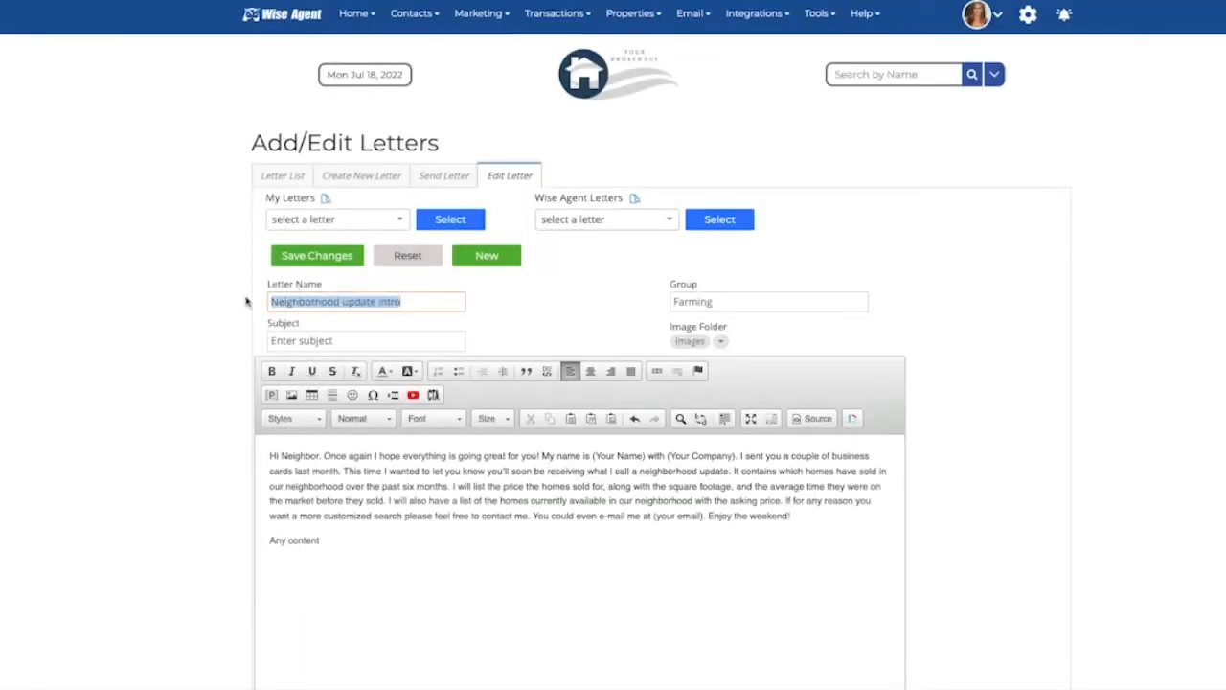
{"action": "left_click", "coordinate": [429, 304]}
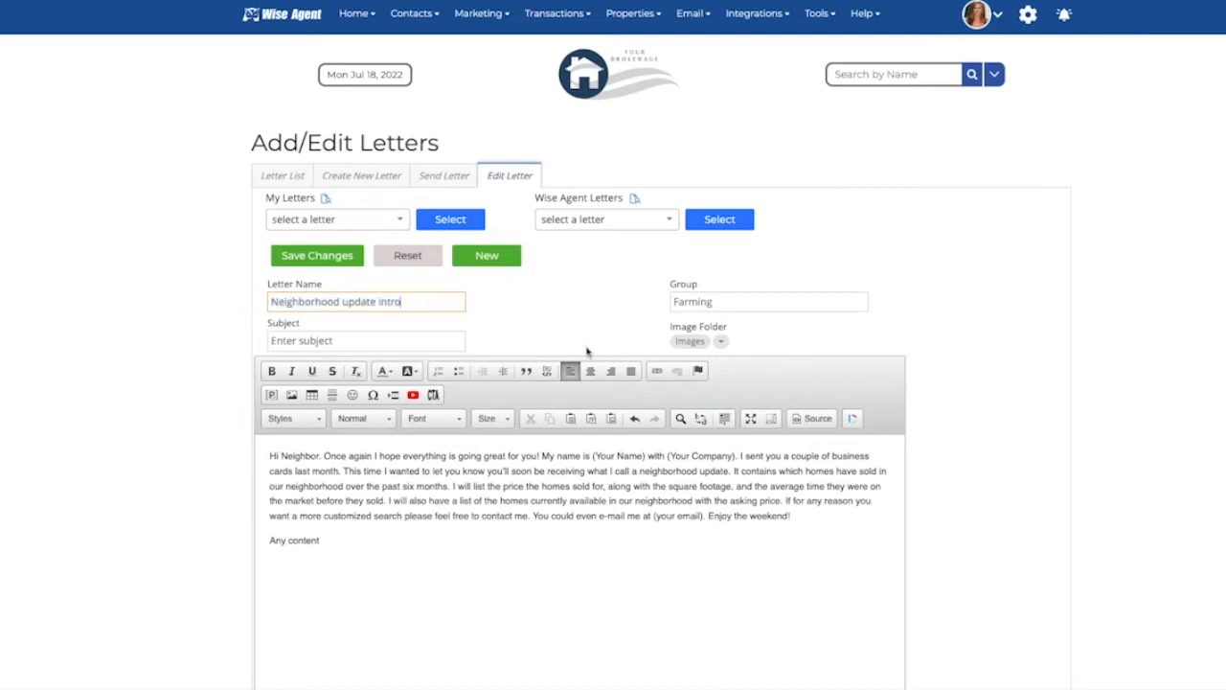
{"action": "left_click", "coordinate": [727, 302]}
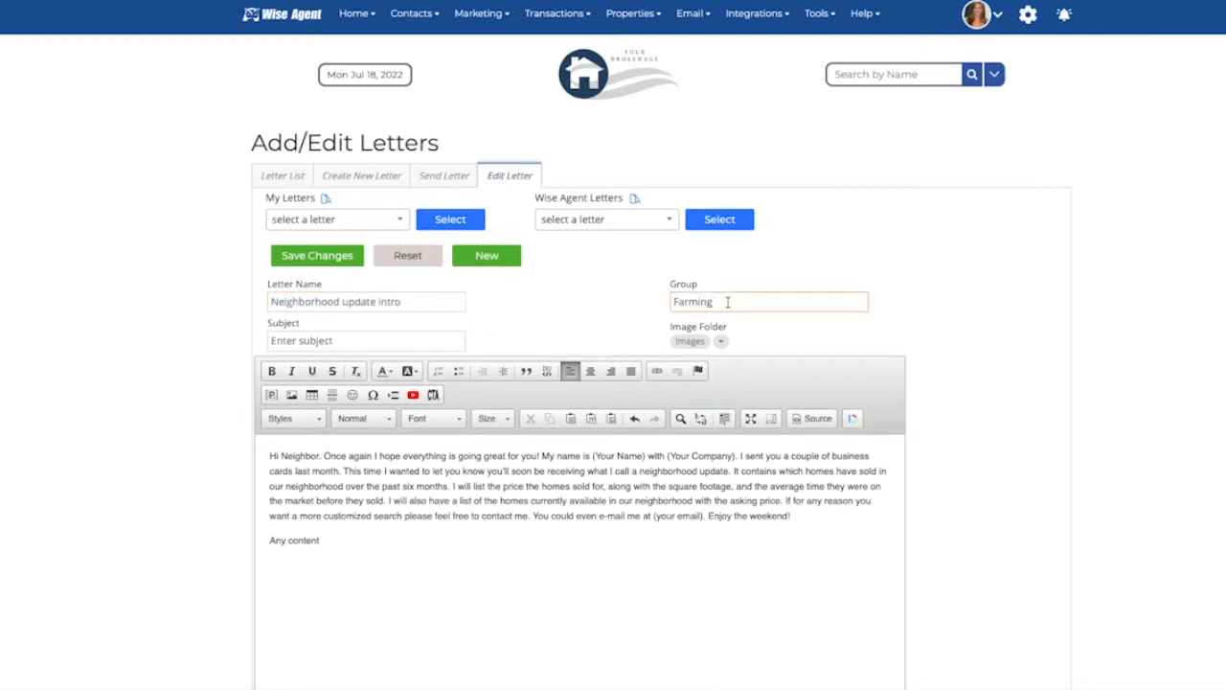
{"action": "left_click", "coordinate": [321, 260]}
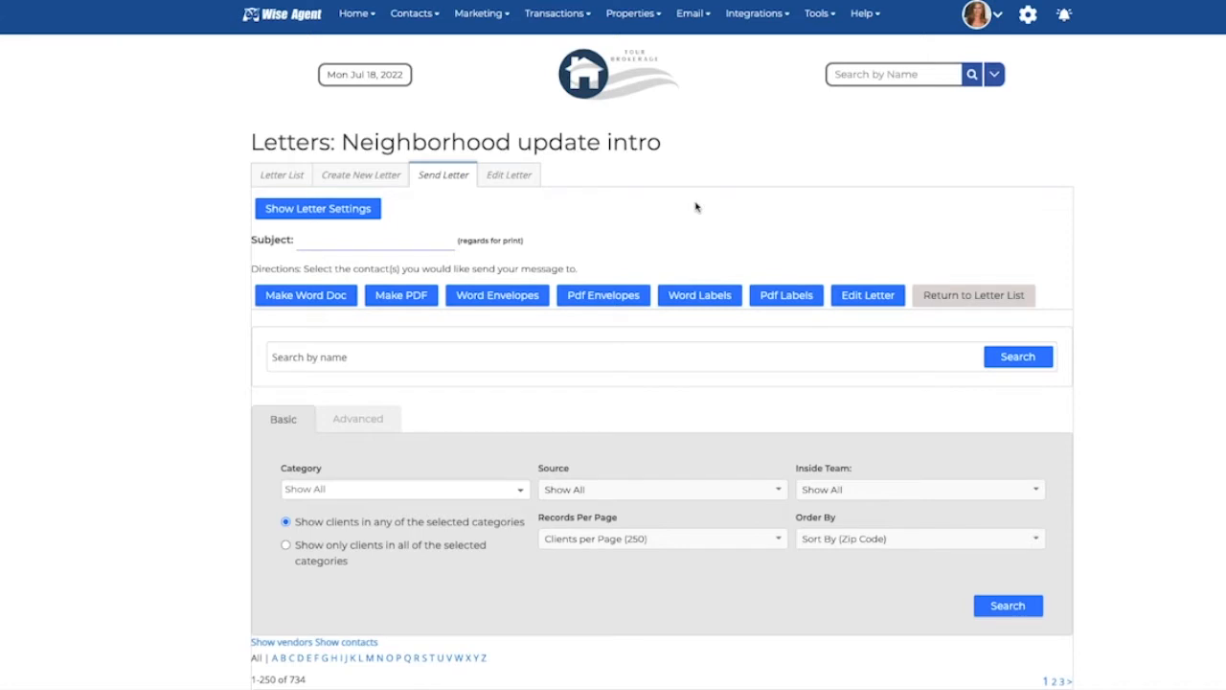
Step: Show the letter settings, review margins, typography, heading, signature and legal options, and save them
{"action": "left_click", "coordinate": [306, 218]}
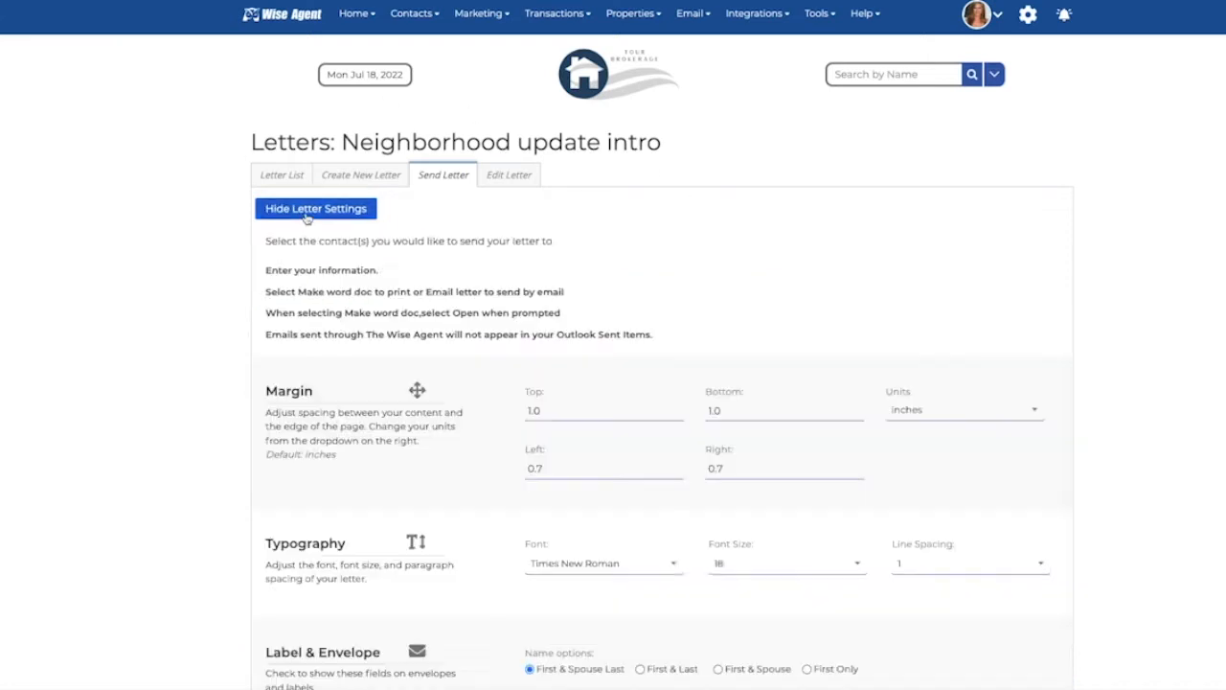
{"action": "scroll", "coordinate": [479, 440], "scroll_direction": "down", "scroll_amount": 2}
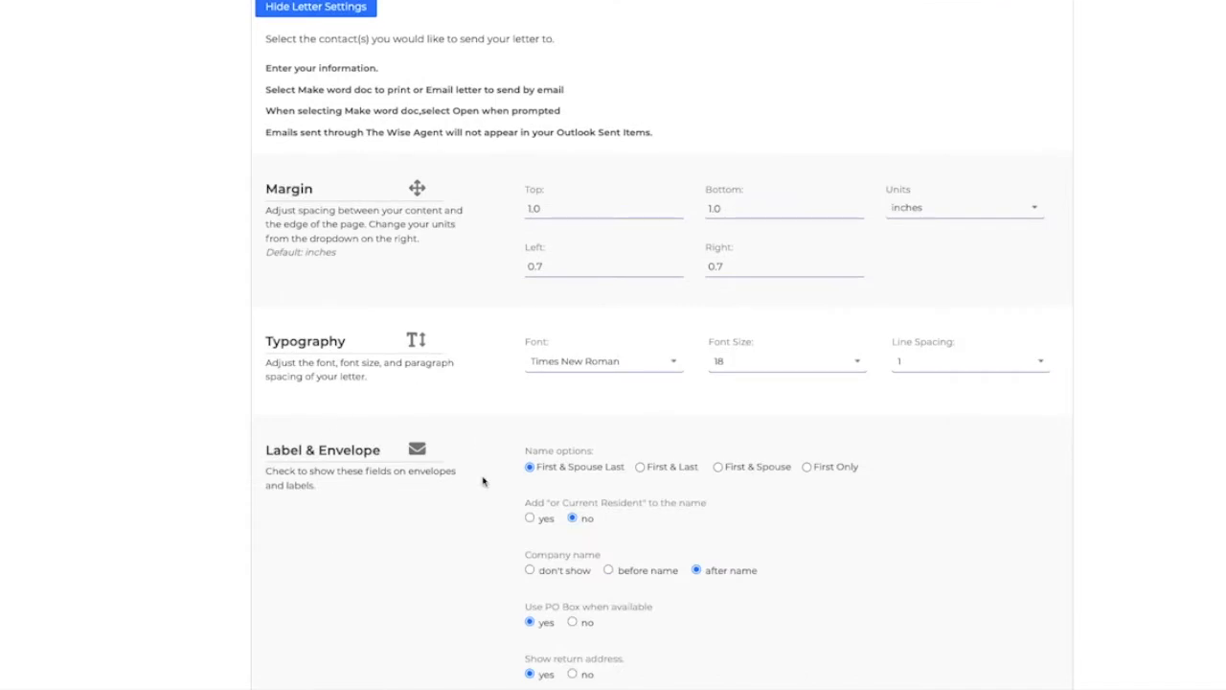
{"action": "scroll", "coordinate": [389, 496], "scroll_direction": "down", "scroll_amount": 6}
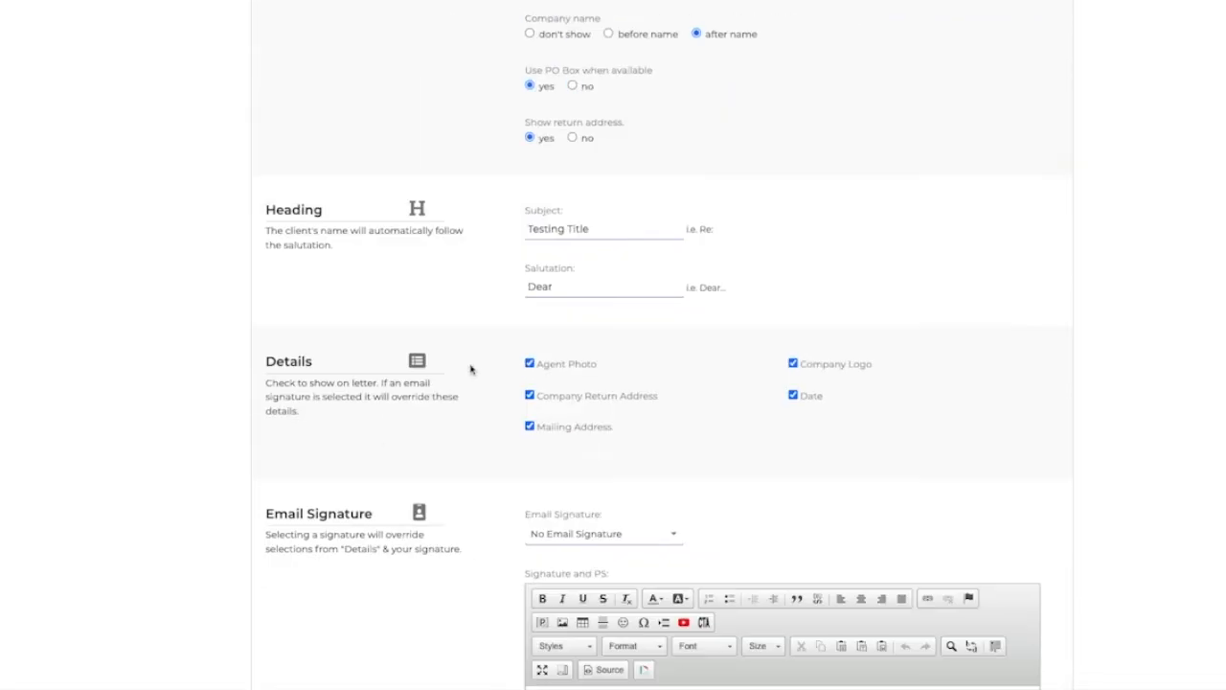
{"action": "scroll", "coordinate": [364, 492], "scroll_direction": "down", "scroll_amount": 2}
{"action": "scroll", "coordinate": [571, 575], "scroll_direction": "down", "scroll_amount": 3}
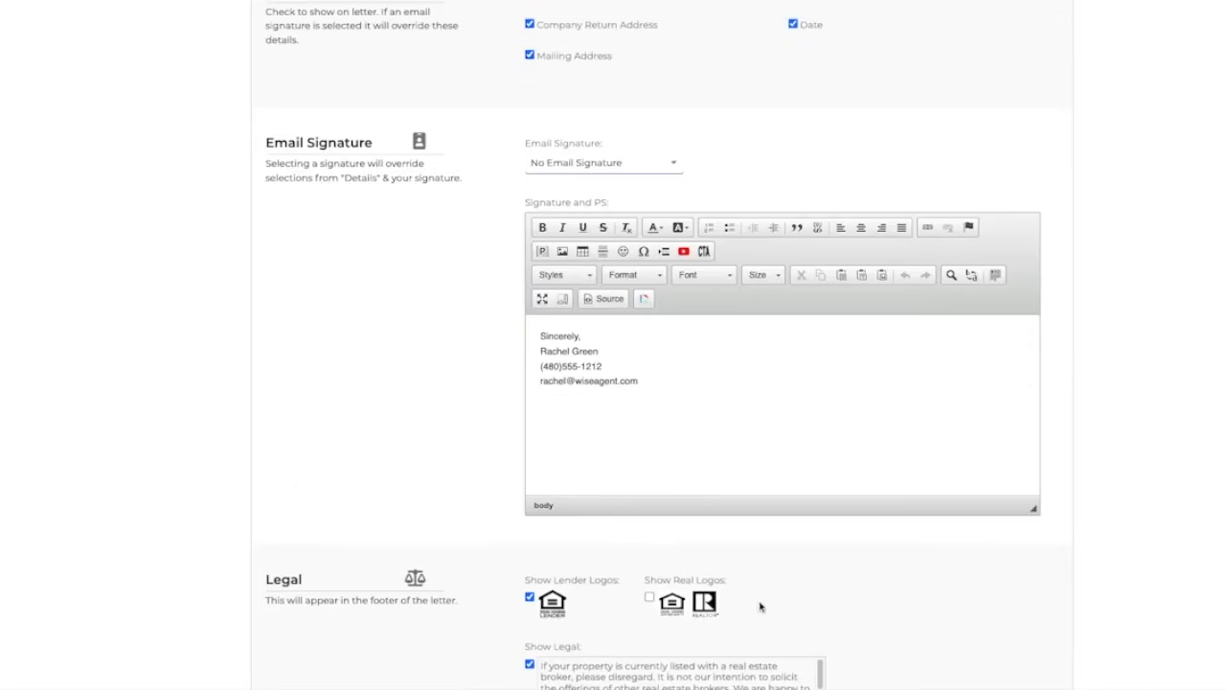
{"action": "scroll", "coordinate": [760, 607], "scroll_direction": "down", "scroll_amount": 4}
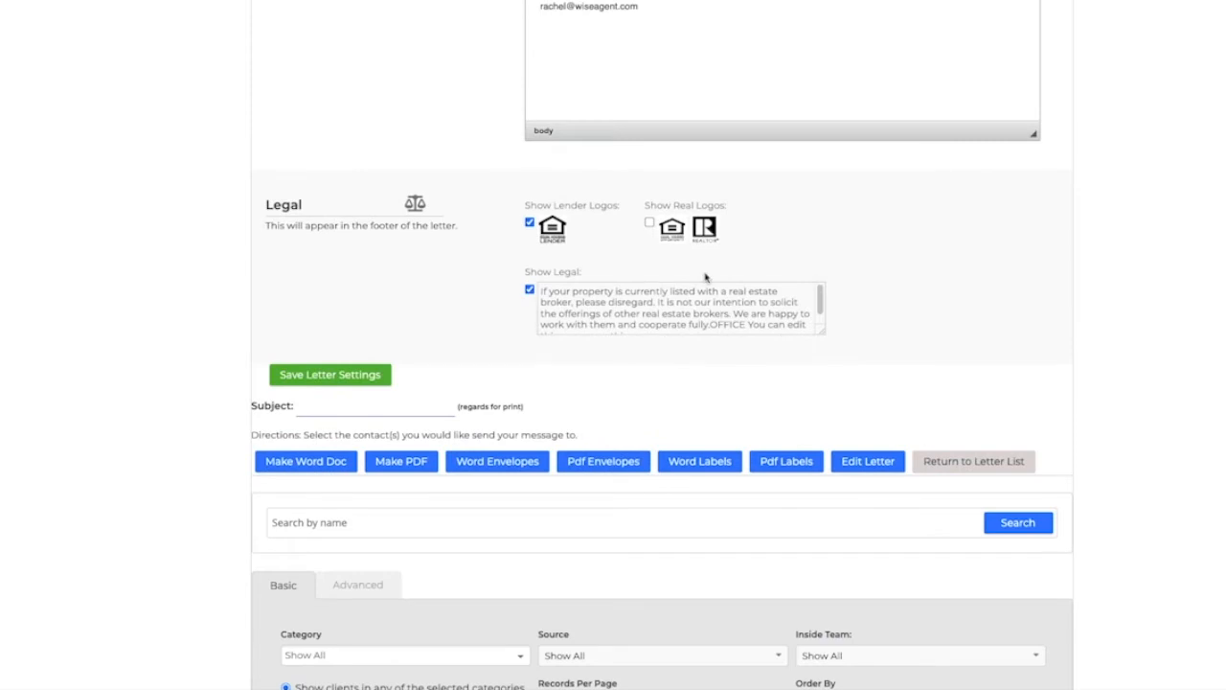
{"action": "left_click", "coordinate": [347, 381]}
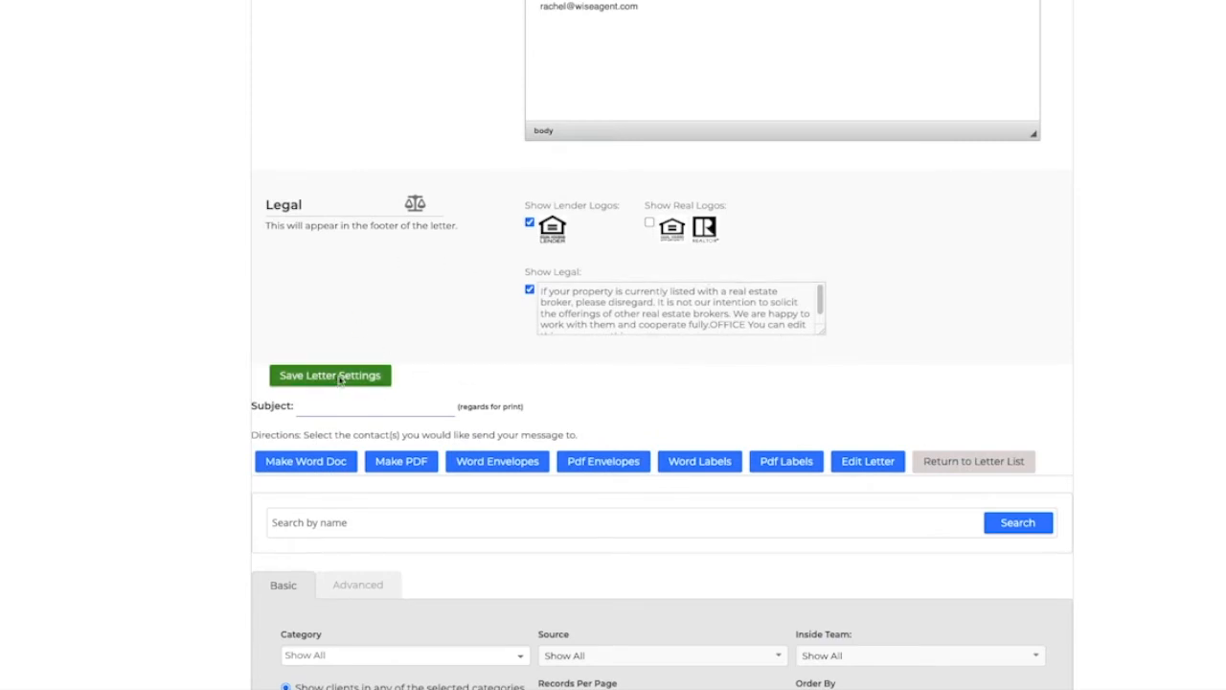
Step: Select all contacts in the recipient list
{"action": "left_click", "coordinate": [792, 37]}
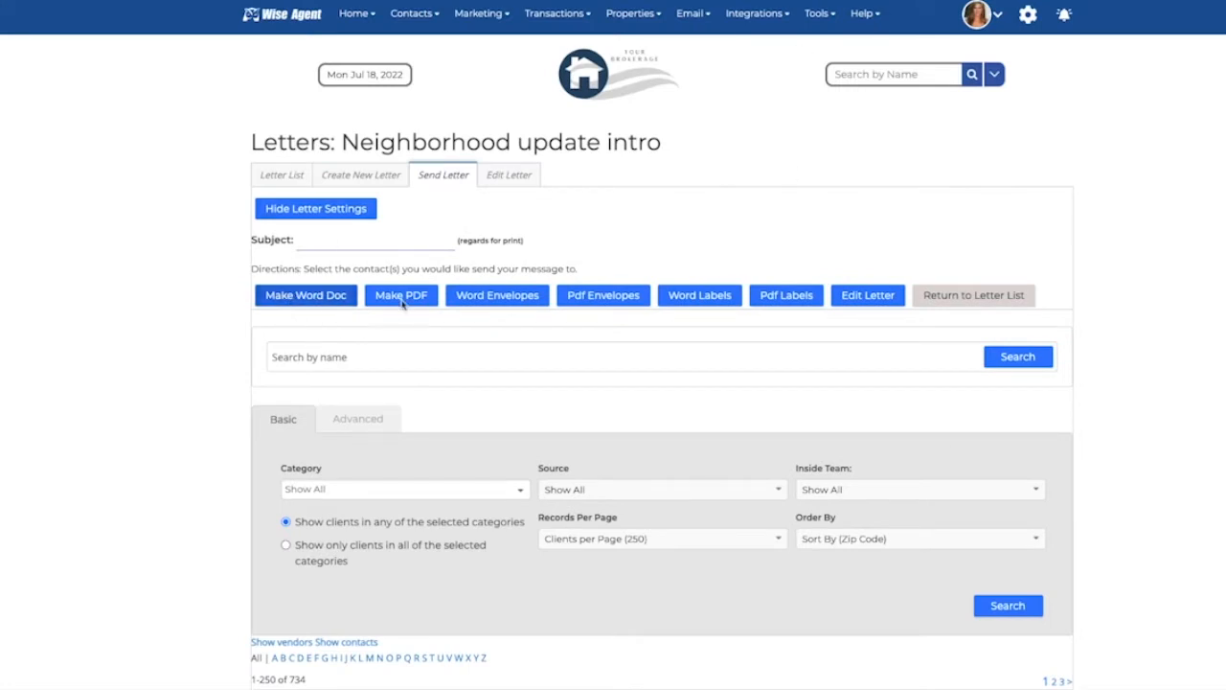
{"action": "scroll", "coordinate": [287, 594], "scroll_direction": "down", "scroll_amount": 3}
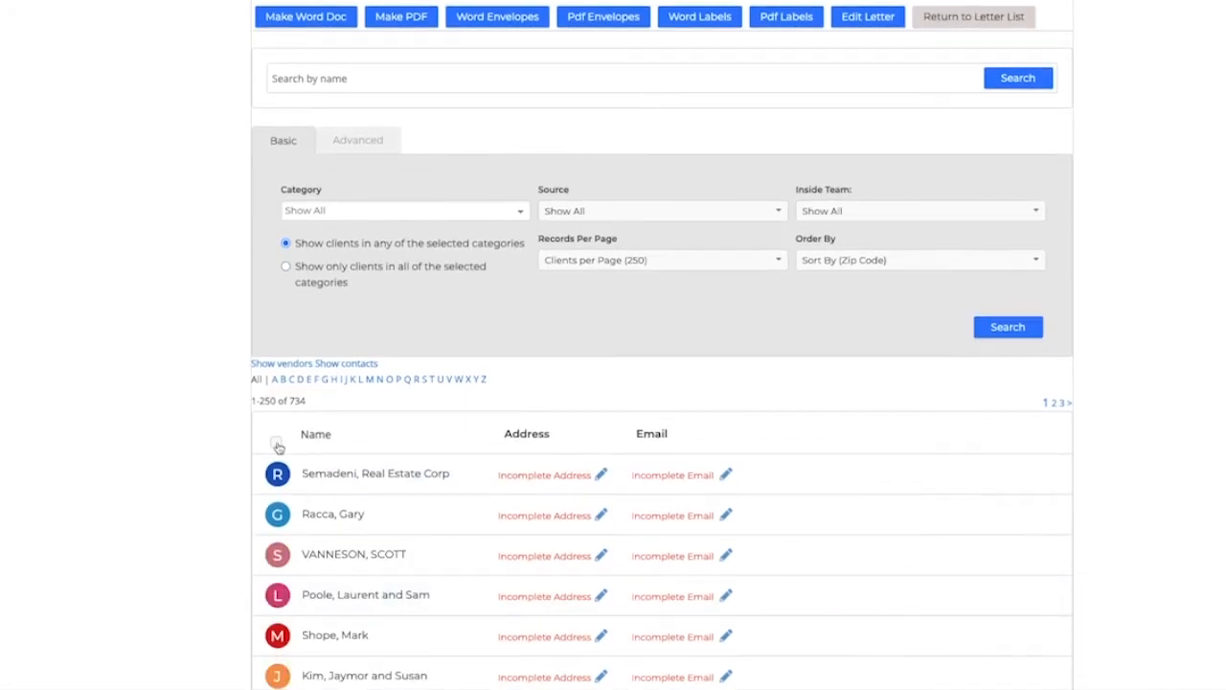
{"action": "left_click", "coordinate": [276, 443]}
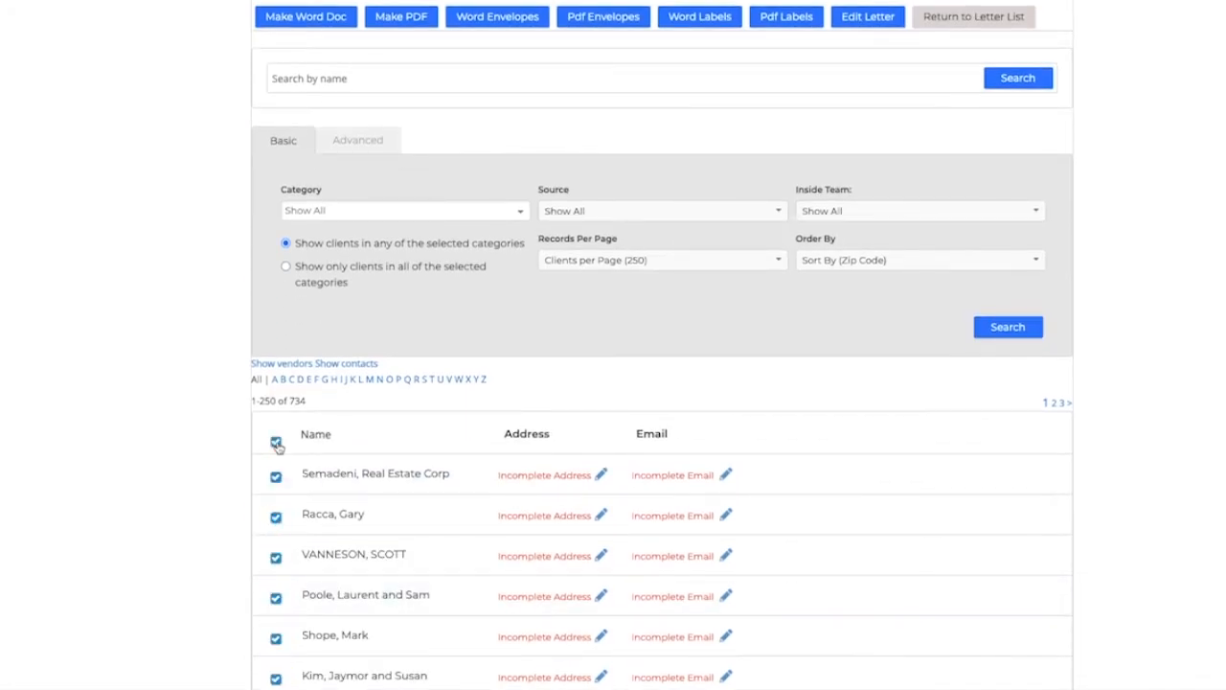
Step: Browse the category and source filters, then open the advanced recipient filters
{"action": "left_click", "coordinate": [438, 210]}
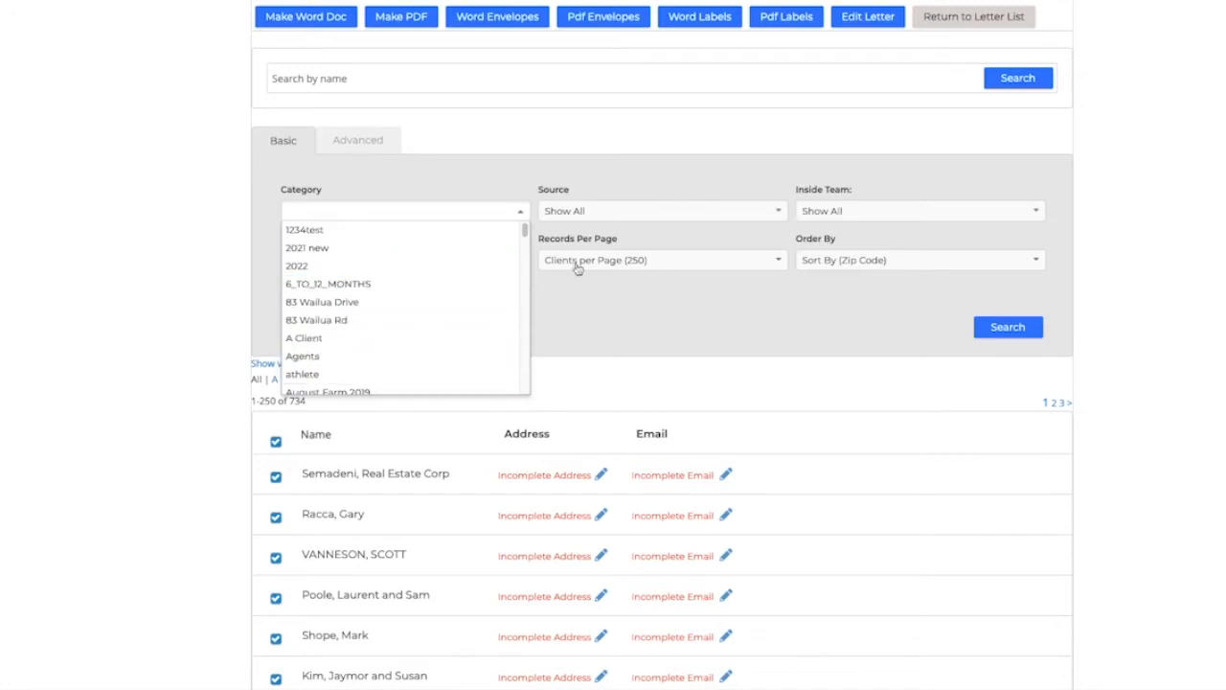
{"action": "left_click", "coordinate": [597, 216]}
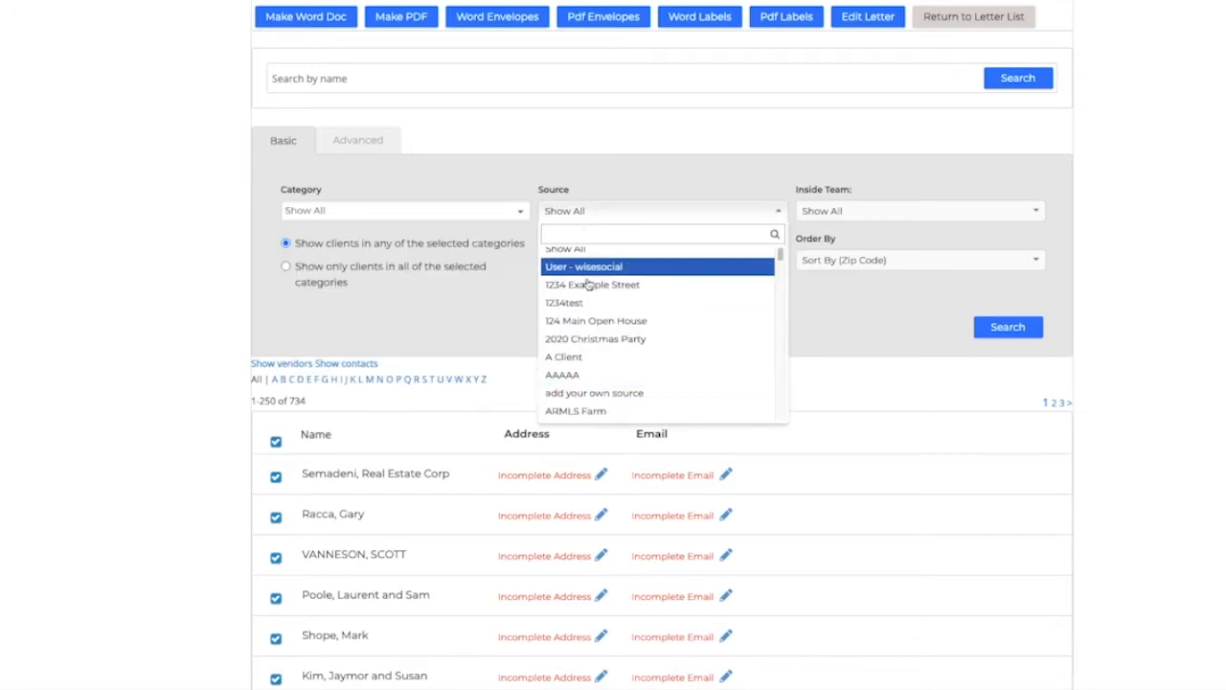
{"action": "scroll", "coordinate": [657, 330], "scroll_direction": "up", "scroll_amount": 1}
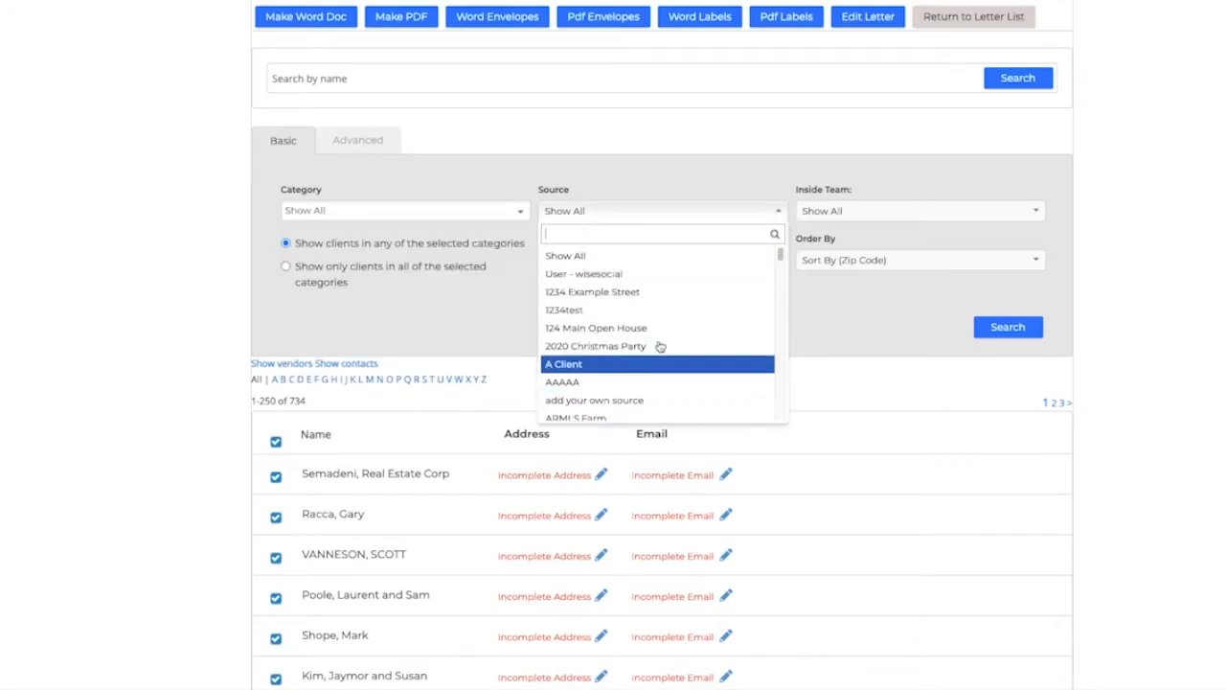
{"action": "left_click", "coordinate": [826, 358]}
{"action": "left_click", "coordinate": [353, 141]}
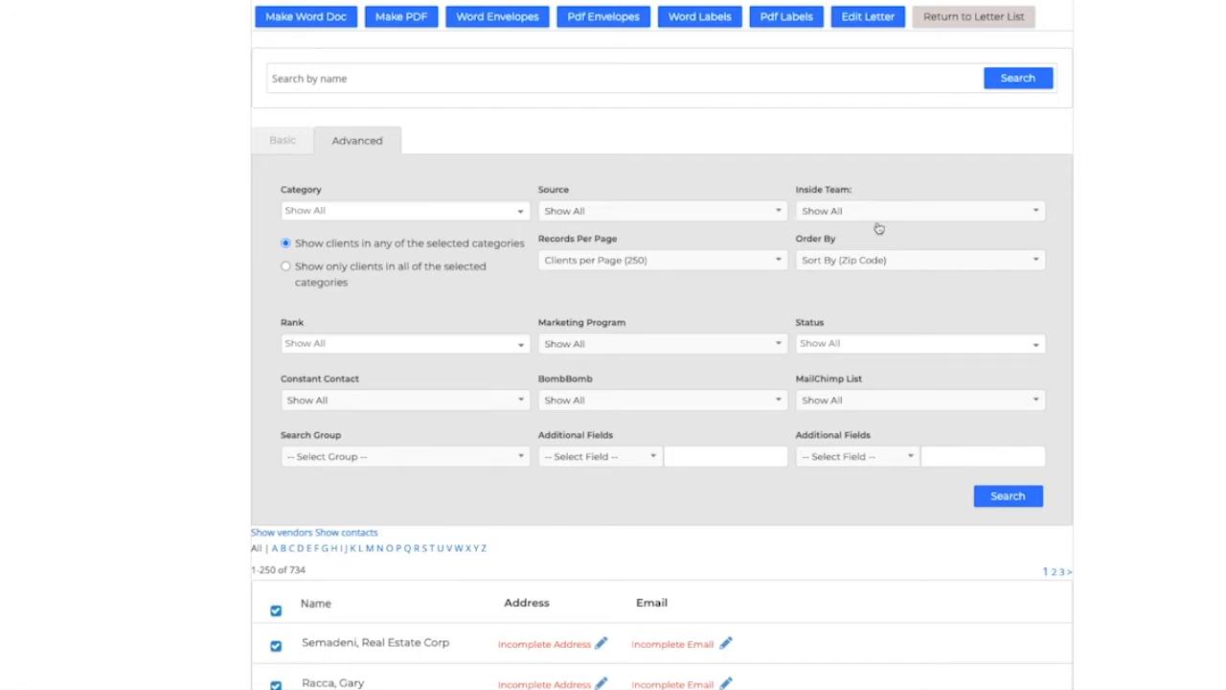
Step: Return to the letter list and open the email contacts page for sending letters
{"action": "scroll", "coordinate": [943, 73], "scroll_direction": "up", "scroll_amount": 1}
{"action": "scroll", "coordinate": [944, 75], "scroll_direction": "up", "scroll_amount": 1}
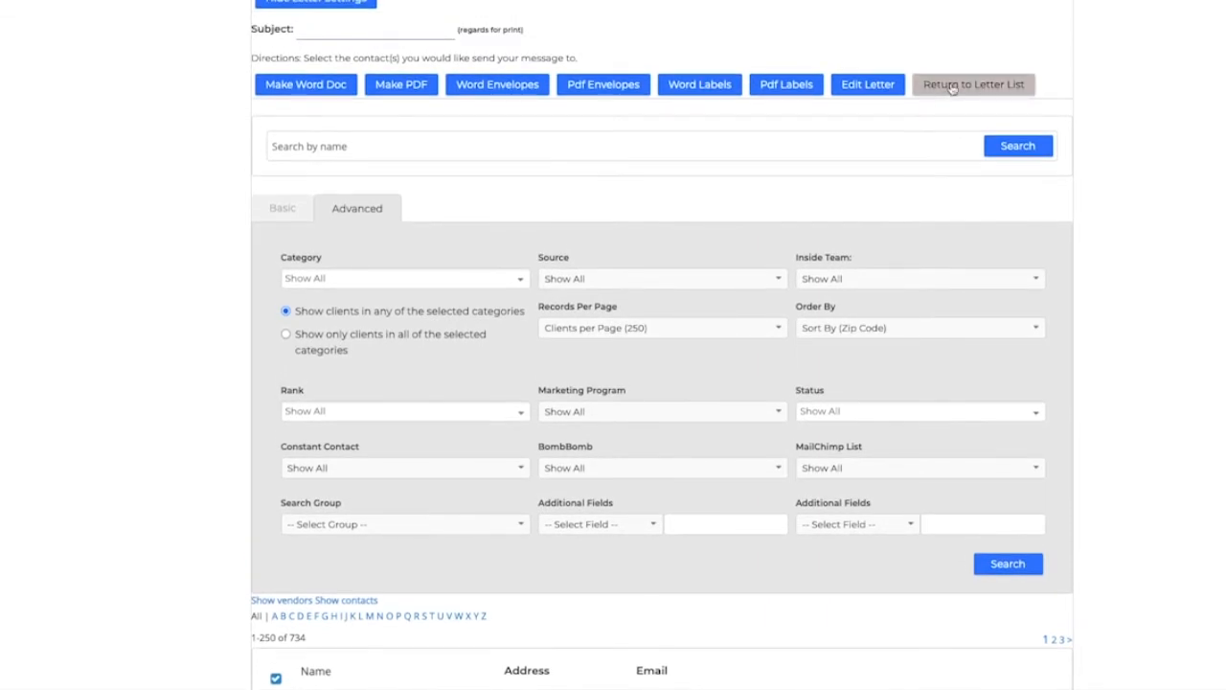
{"action": "left_click", "coordinate": [951, 86]}
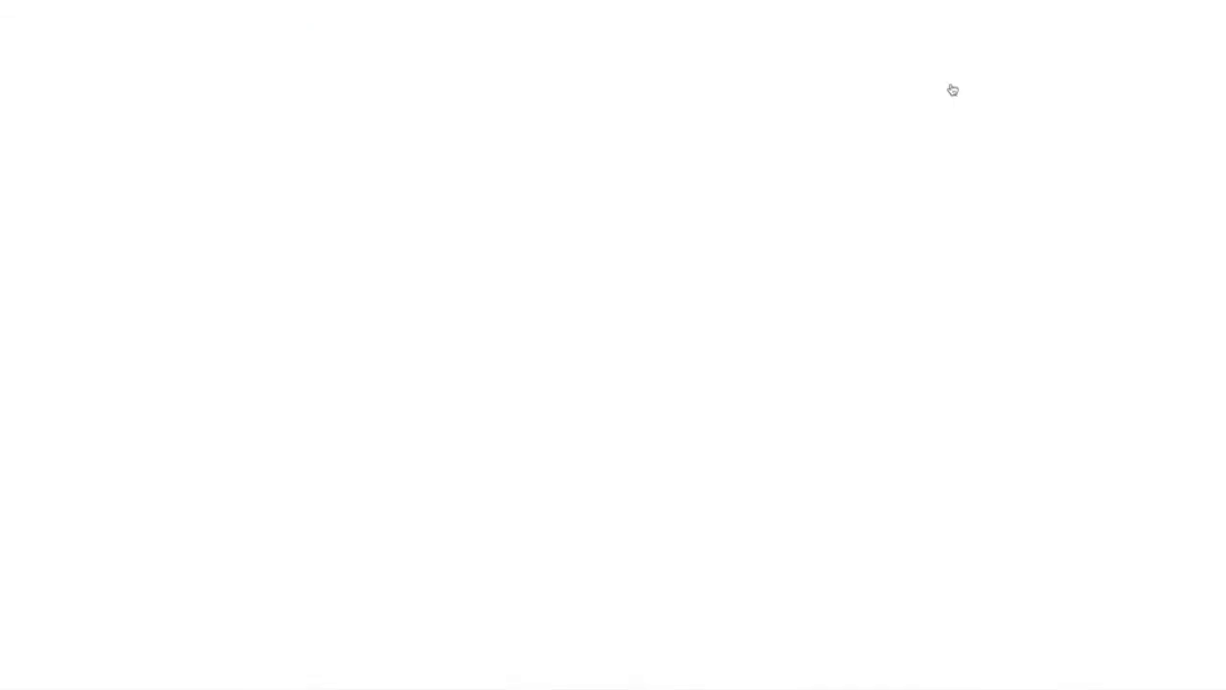
{"action": "left_click", "coordinate": [1009, 342]}
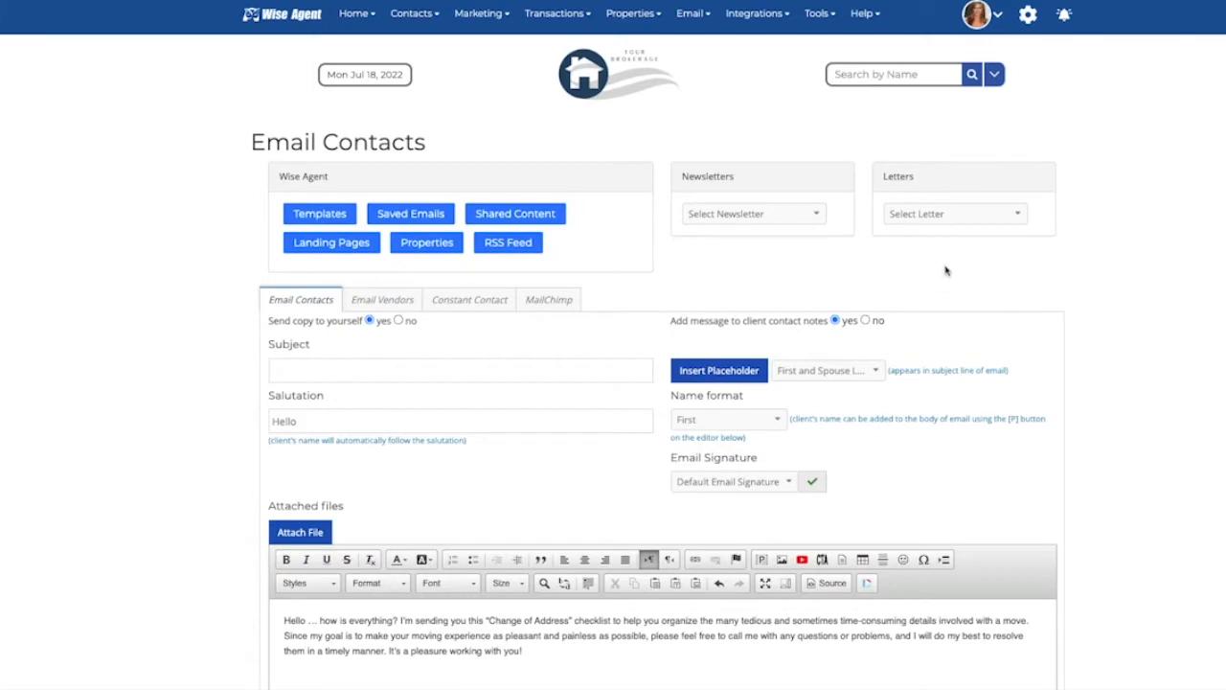
{"action": "scroll", "coordinate": [866, 544], "scroll_direction": "down", "scroll_amount": 1}
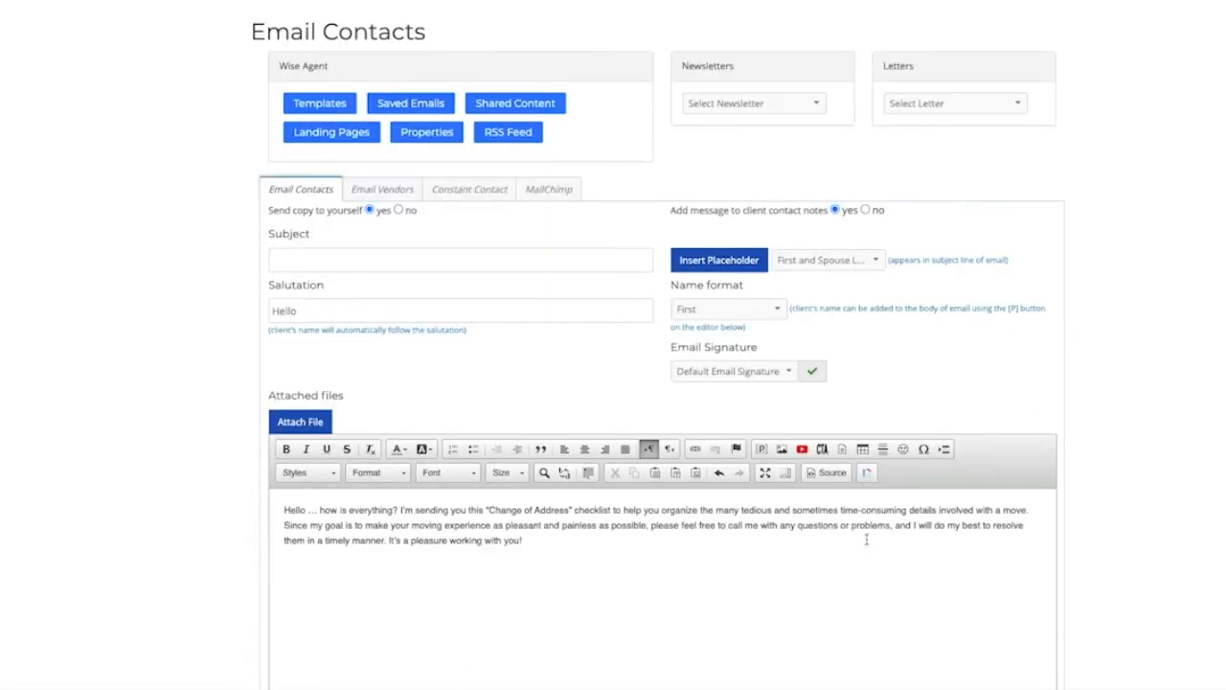
Step: Select all client contacts on the email contacts page
{"action": "scroll", "coordinate": [866, 539], "scroll_direction": "down", "scroll_amount": 2}
{"action": "scroll", "coordinate": [513, 540], "scroll_direction": "down", "scroll_amount": 3}
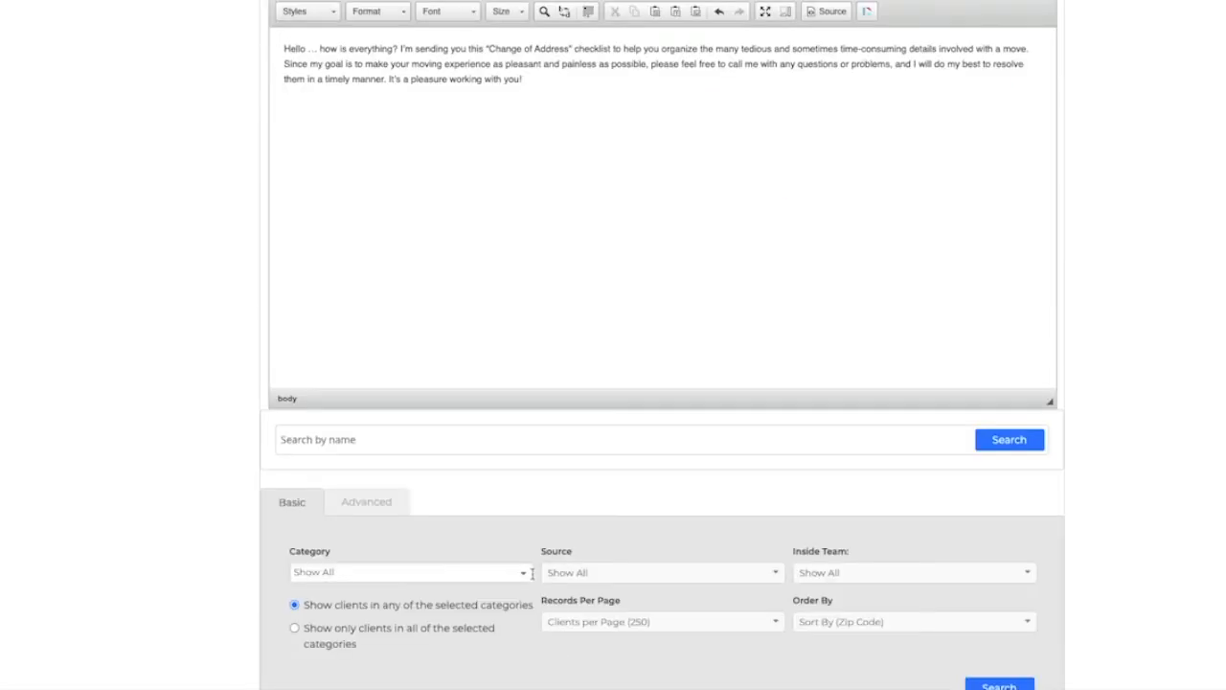
{"action": "scroll", "coordinate": [317, 503], "scroll_direction": "down", "scroll_amount": 4}
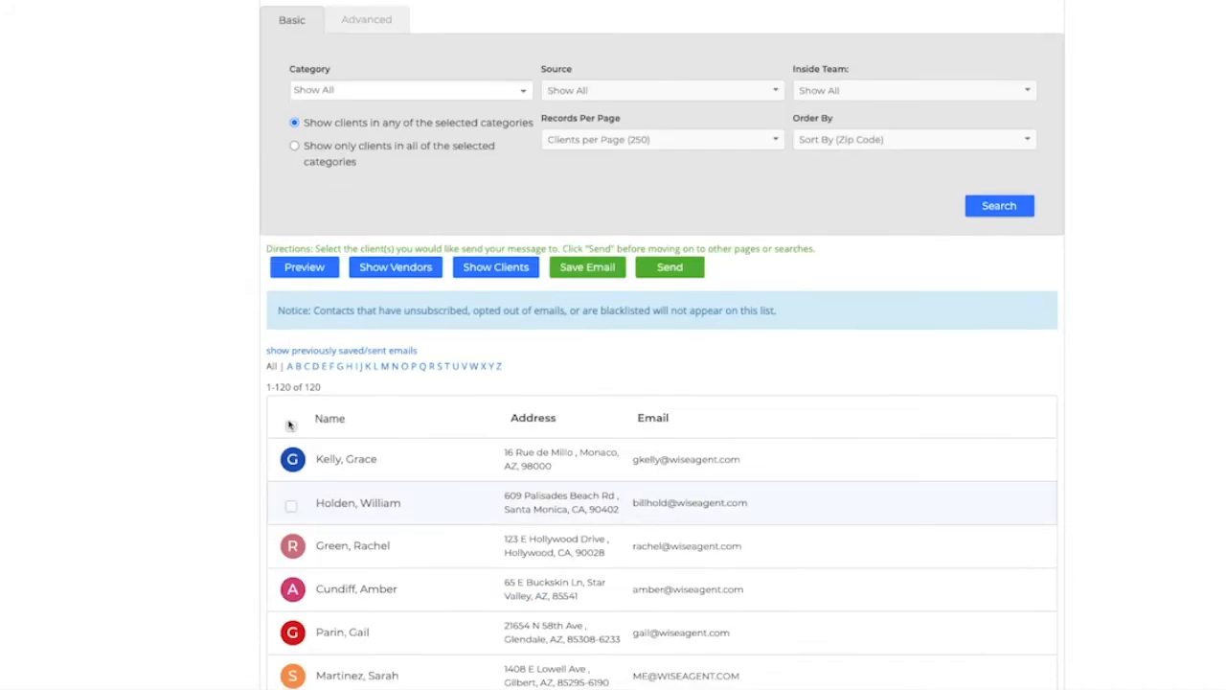
{"action": "left_click", "coordinate": [292, 427]}
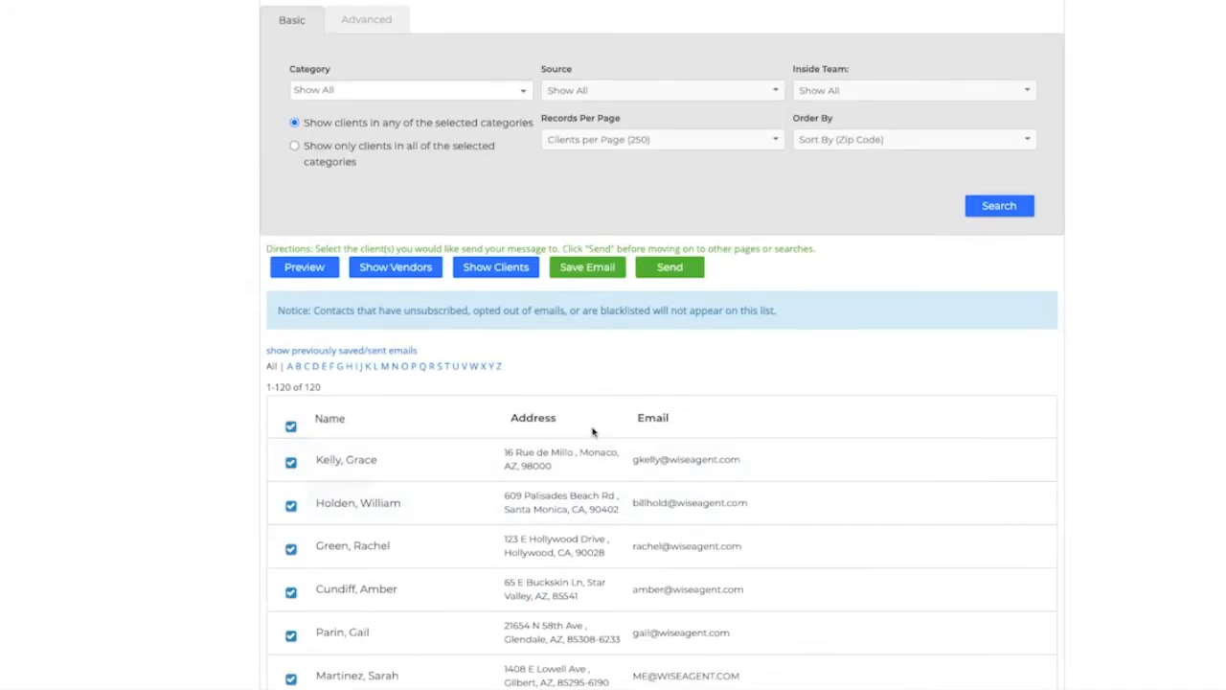
Step: Open the Insert Placeholder dialog in the email editor, review the placeholder options, and close it
{"action": "scroll", "coordinate": [592, 431], "scroll_direction": "up", "scroll_amount": 4}
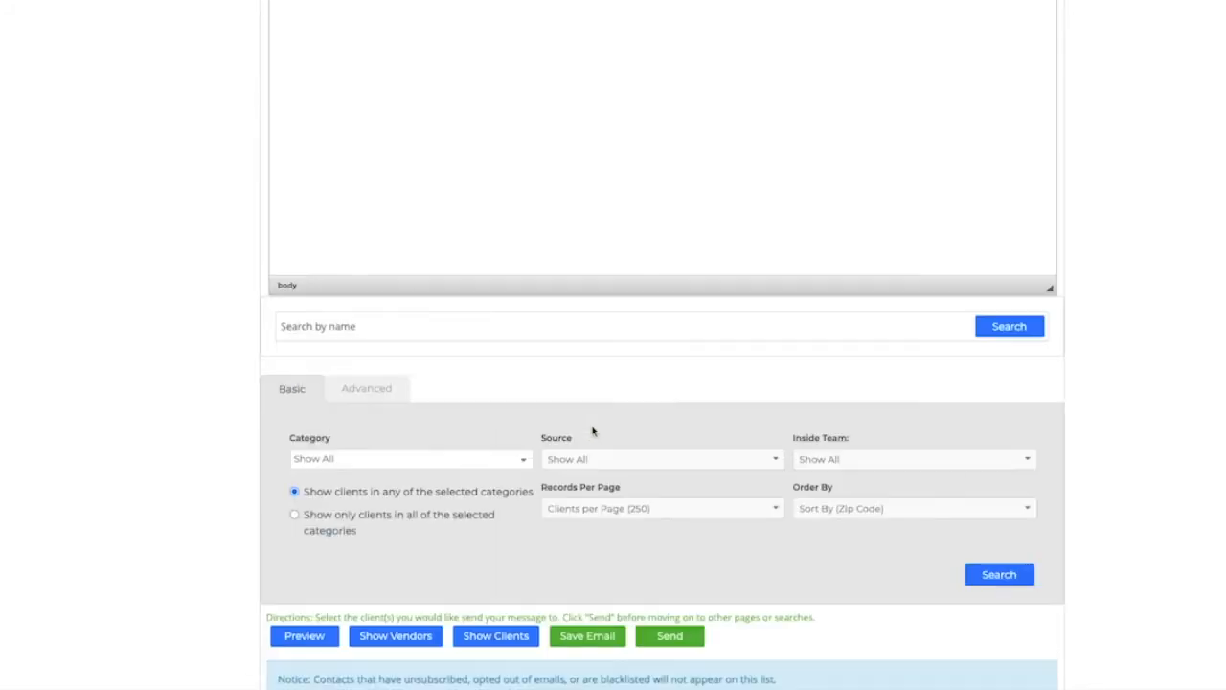
{"action": "scroll", "coordinate": [592, 431], "scroll_direction": "up", "scroll_amount": 4}
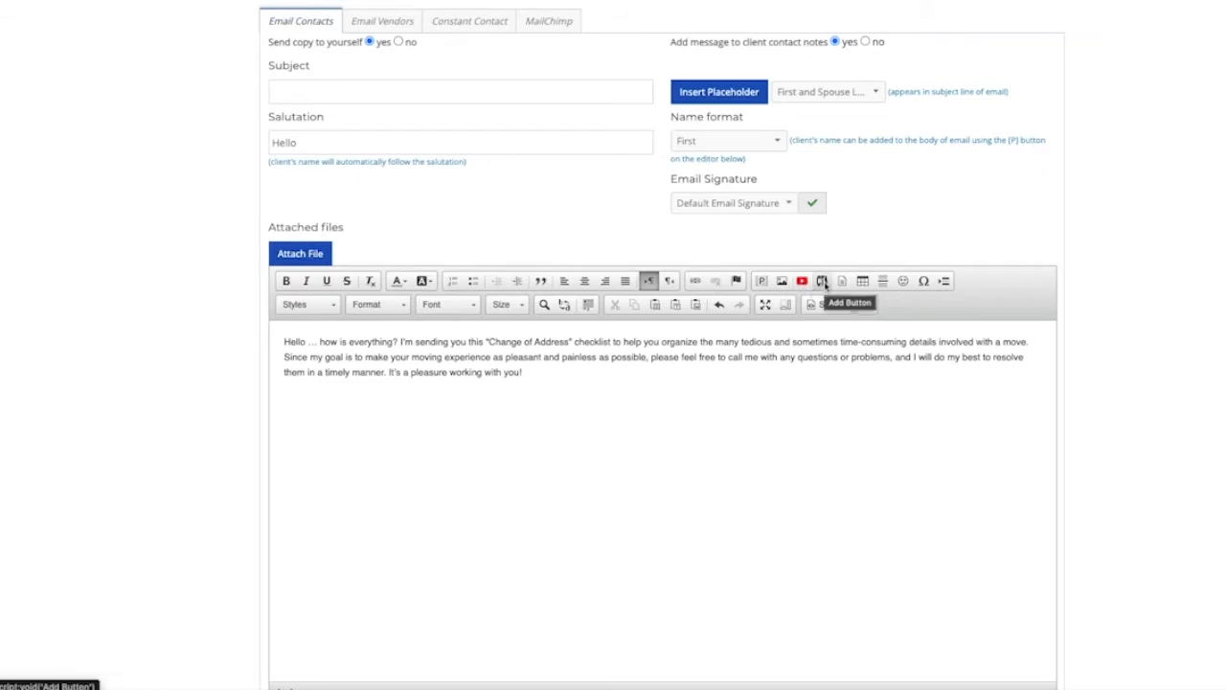
{"action": "left_click", "coordinate": [762, 281]}
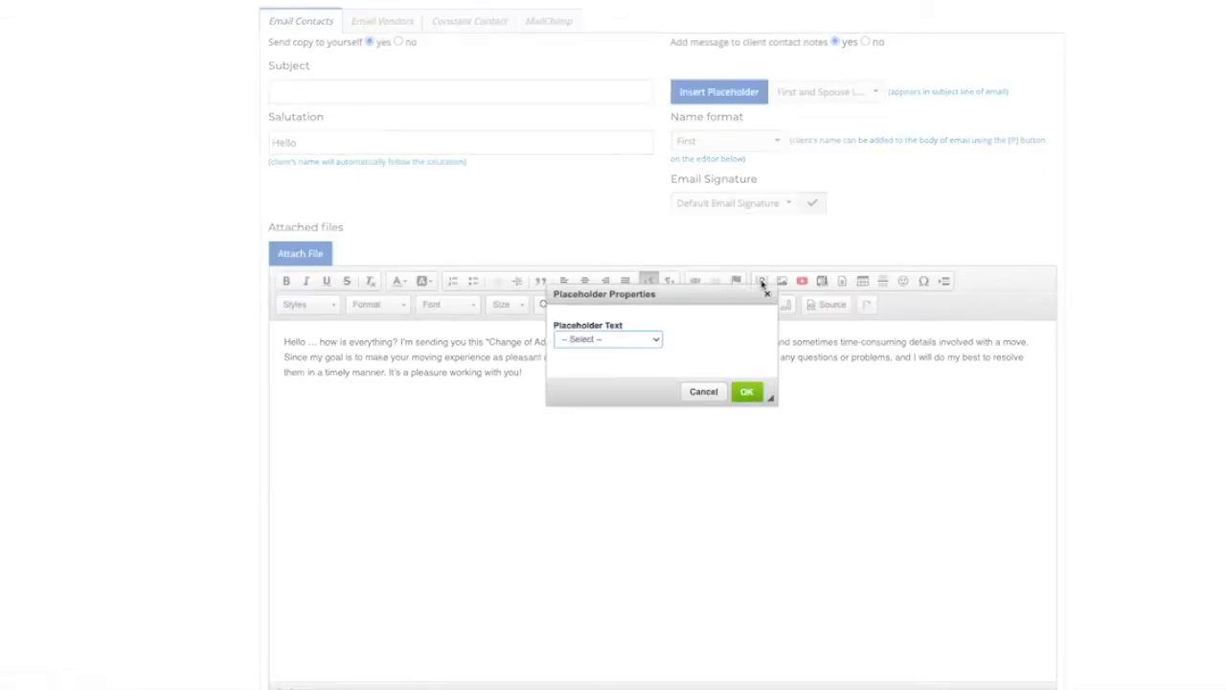
{"action": "left_click", "coordinate": [657, 342]}
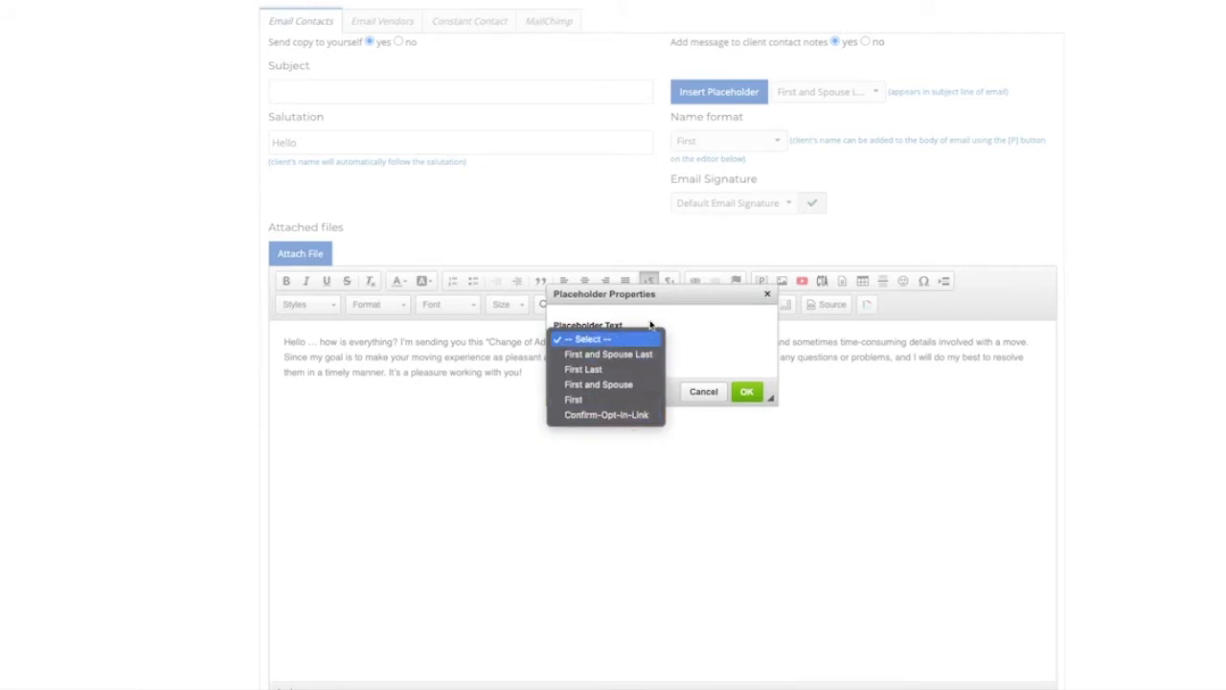
{"action": "left_click", "coordinate": [743, 321]}
{"action": "left_click", "coordinate": [766, 293]}
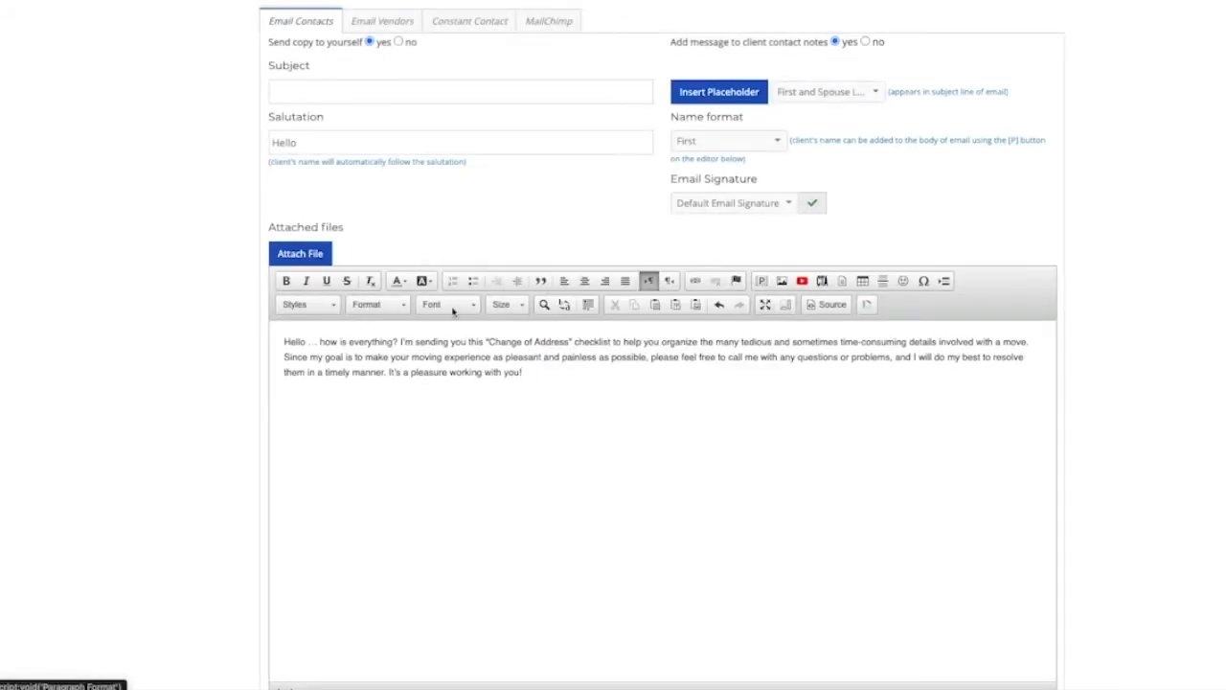
Step: Browse the font size and text colour options in the email editor
{"action": "left_click", "coordinate": [503, 308]}
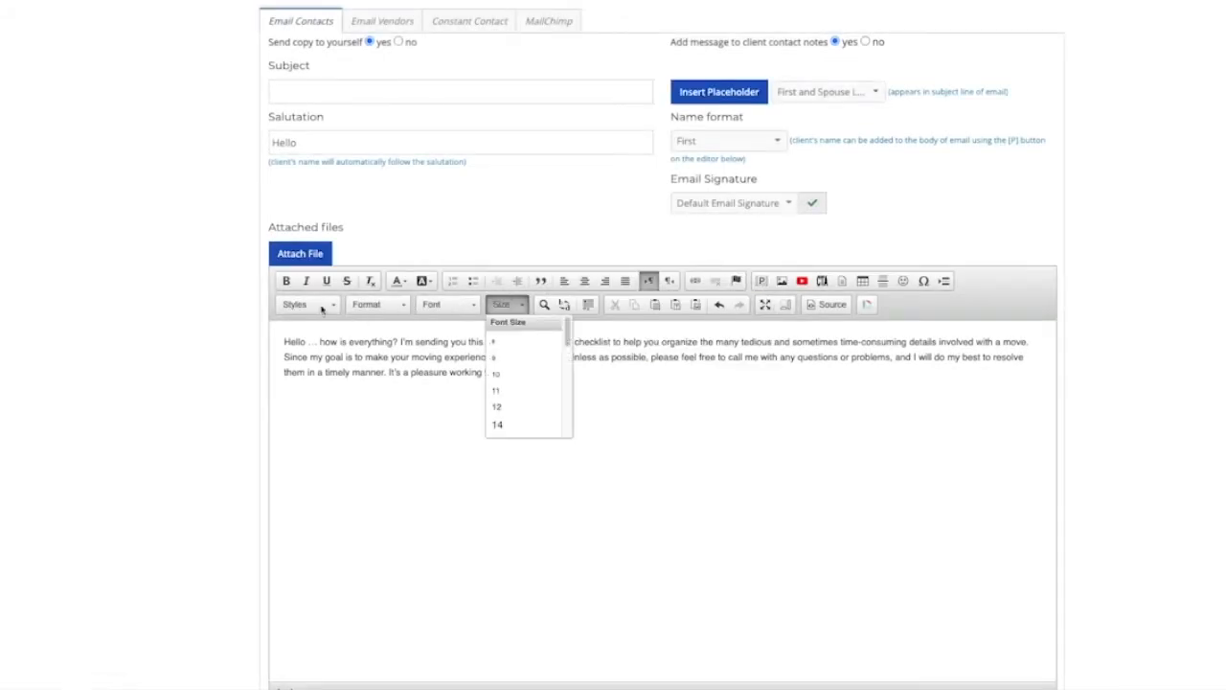
{"action": "left_click", "coordinate": [402, 280]}
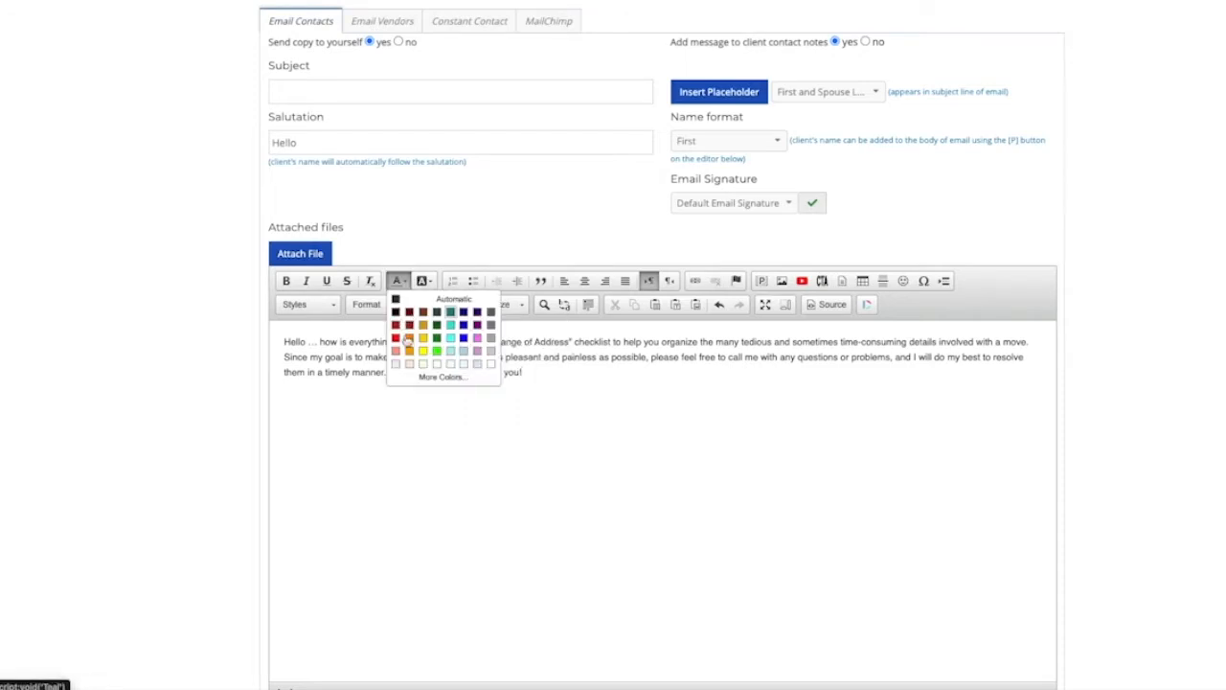
{"action": "left_click", "coordinate": [452, 432]}
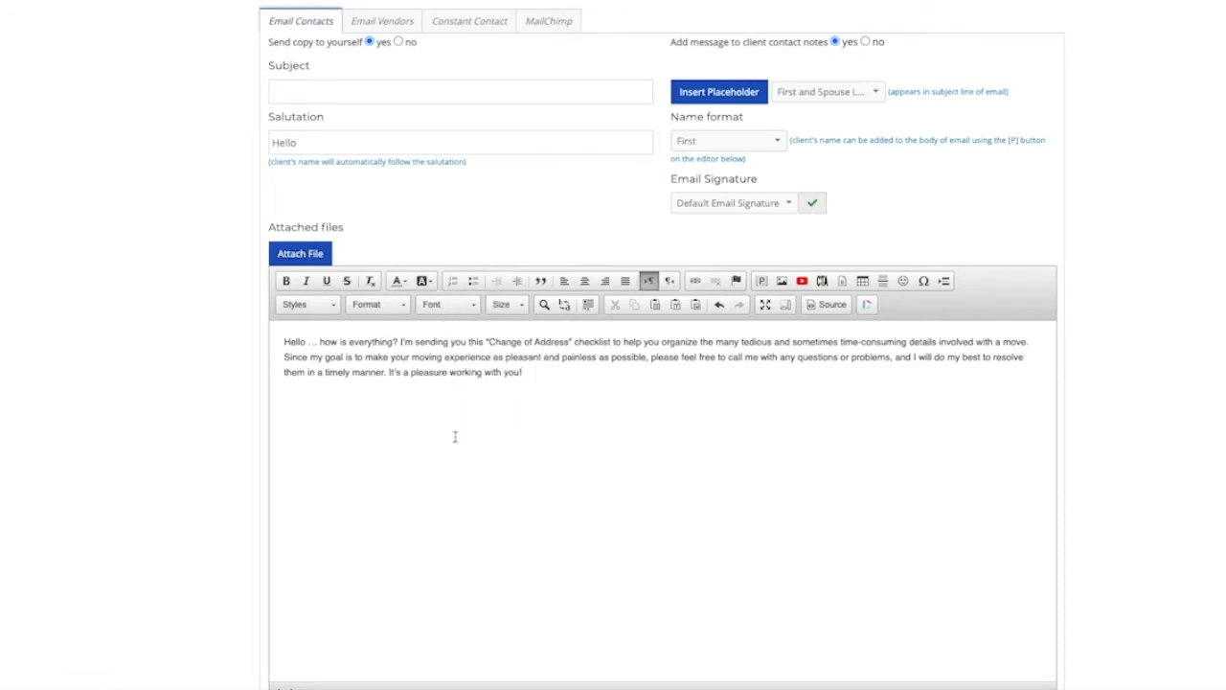
Step: Open the Drip Campaigns marketing program page and start adding a new program
{"action": "scroll", "coordinate": [195, 482], "scroll_direction": "up", "scroll_amount": 3}
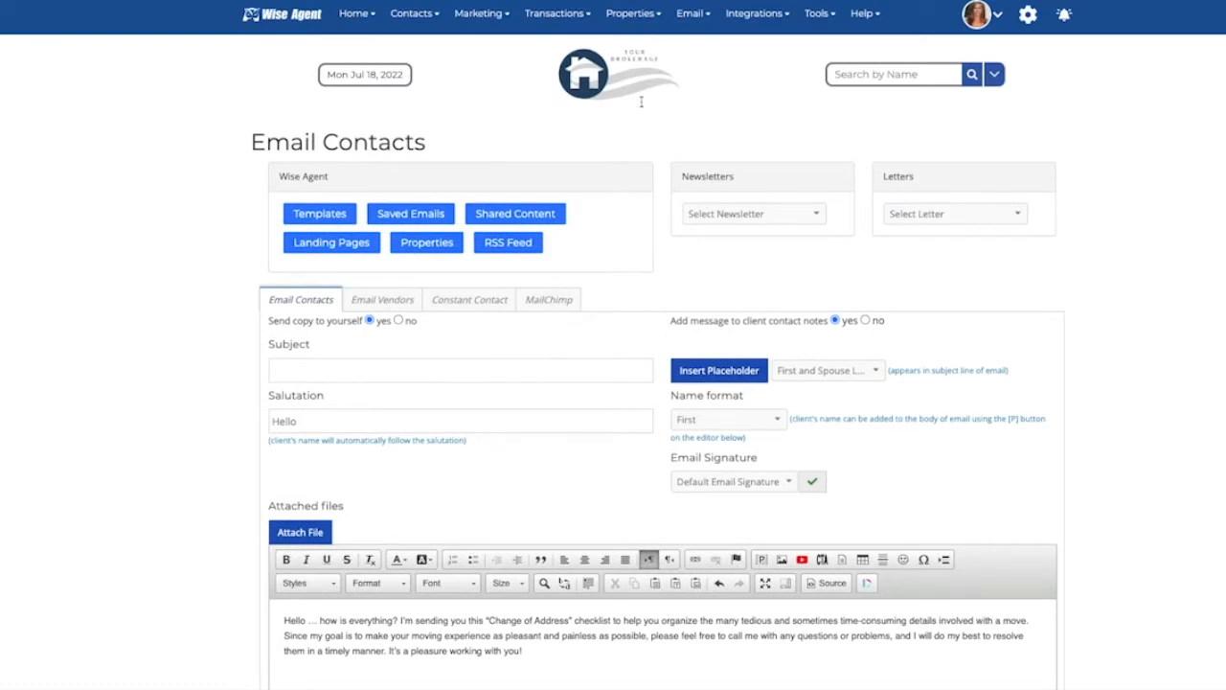
{"action": "mouse_move", "coordinate": [500, 14]}
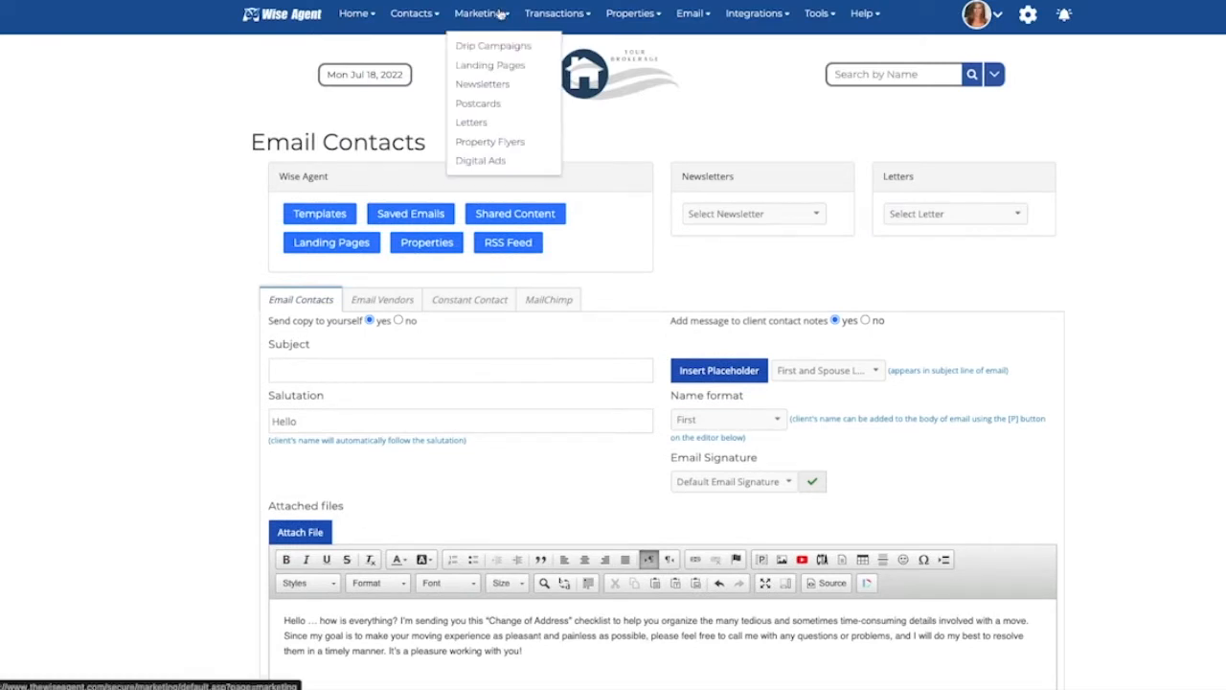
{"action": "left_click", "coordinate": [496, 46]}
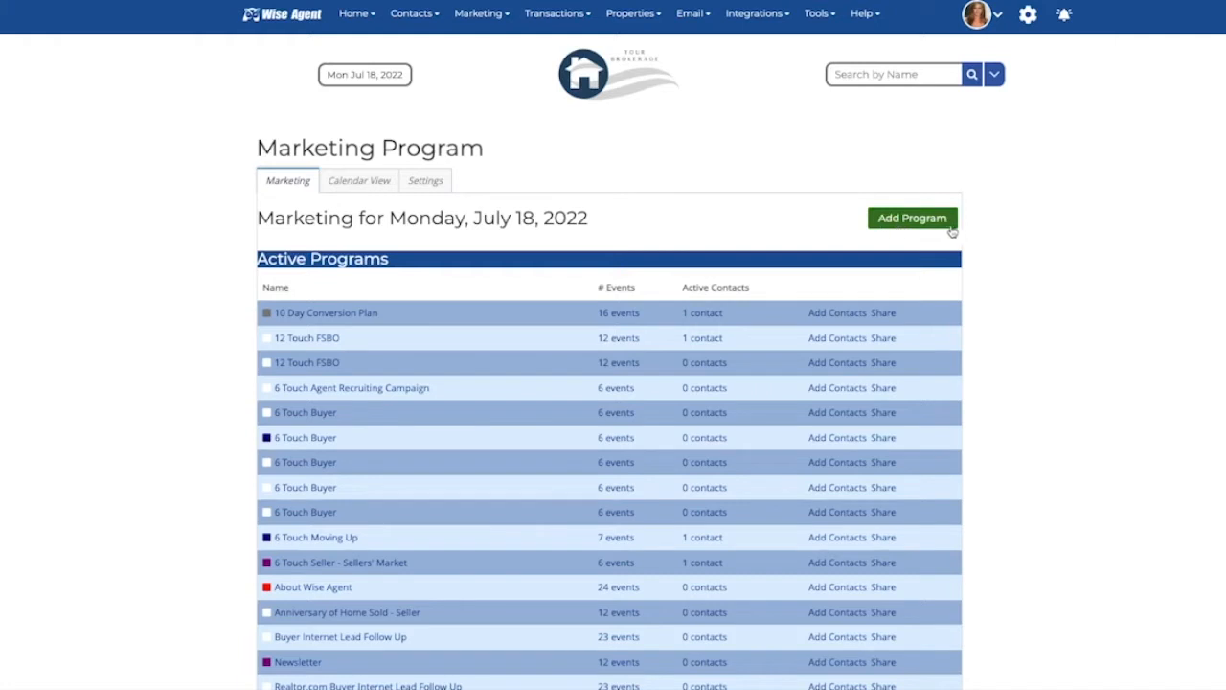
{"action": "left_click", "coordinate": [888, 224]}
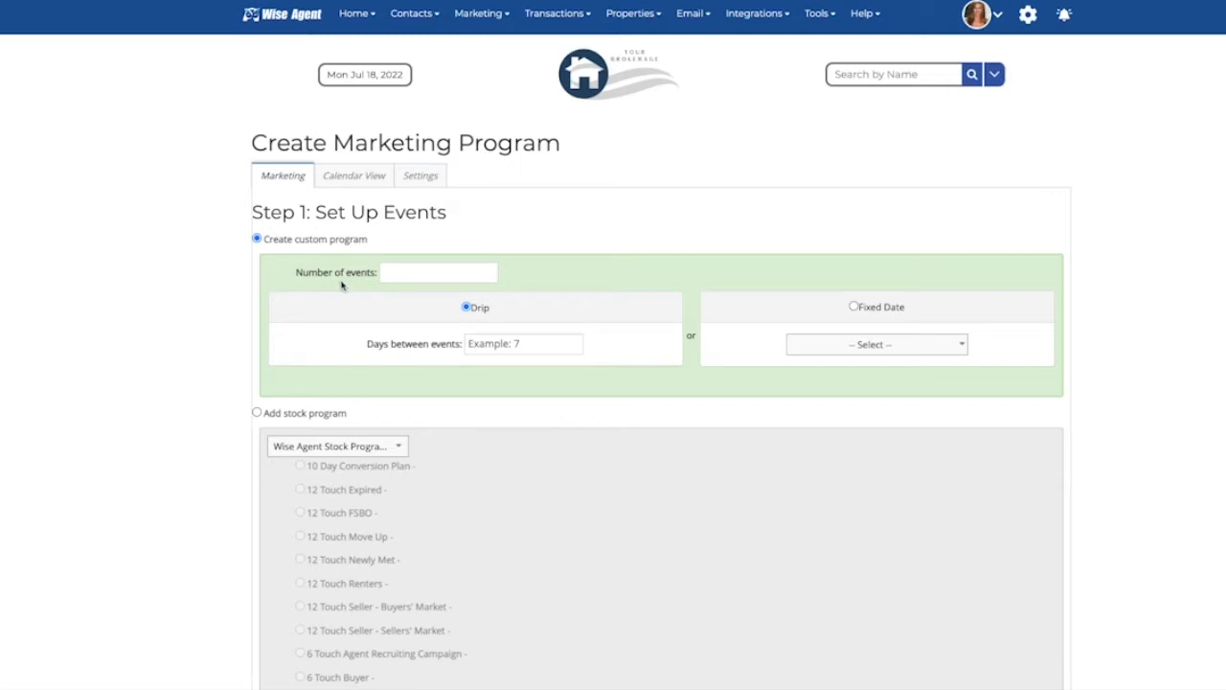
Step: Examine the custom program event options, then choose to add a stock program instead
{"action": "left_click", "coordinate": [459, 275]}
{"action": "left_click", "coordinate": [473, 343]}
{"action": "left_click", "coordinate": [926, 343]}
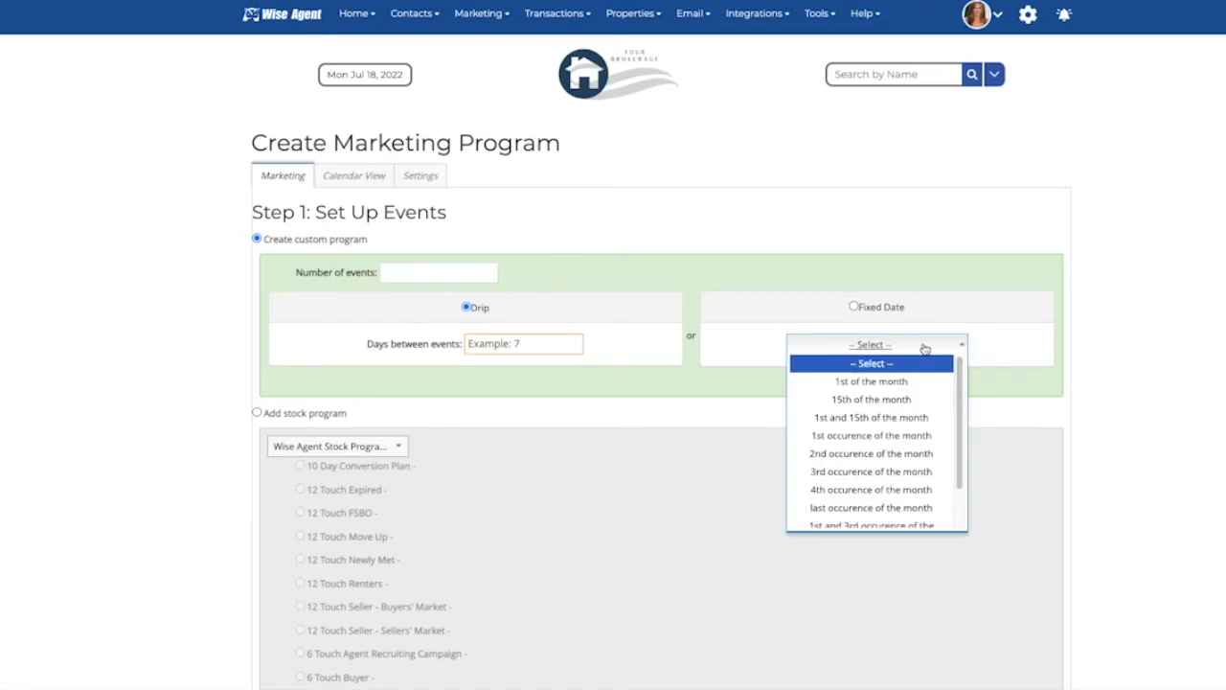
{"action": "left_click", "coordinate": [715, 410]}
{"action": "left_click", "coordinate": [257, 411]}
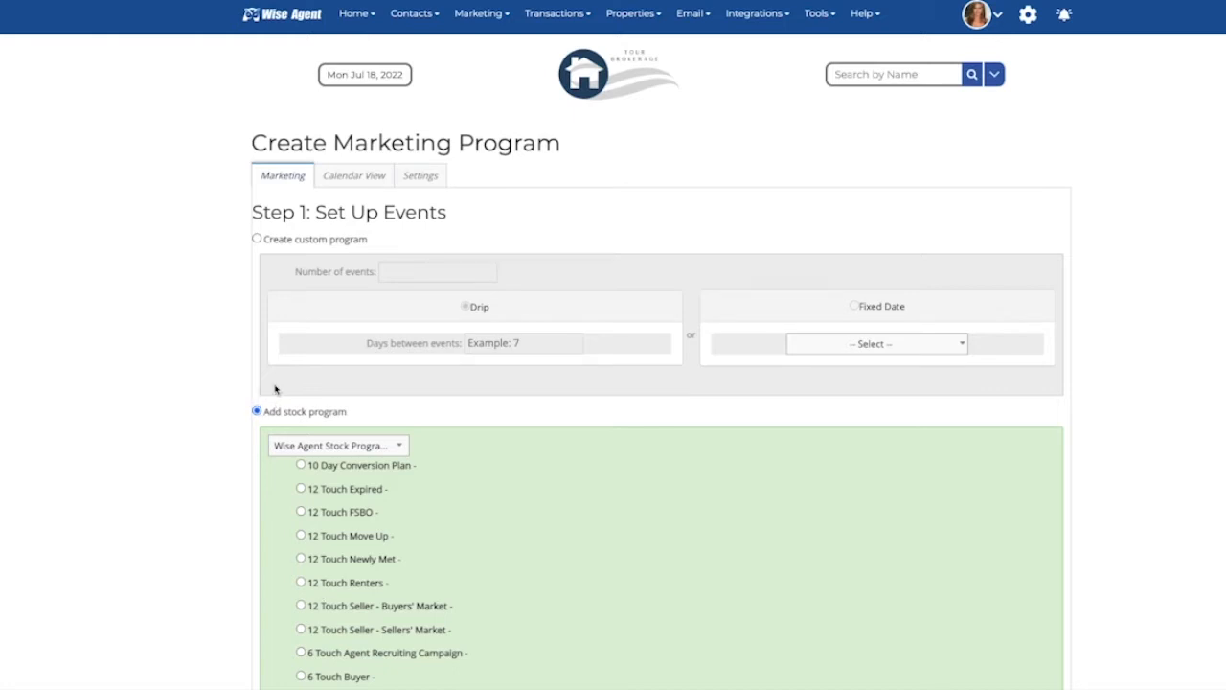
Step: Select the 6 Touch Buyer stock program and continue to the program details
{"action": "scroll", "coordinate": [463, 526], "scroll_direction": "down", "scroll_amount": 3}
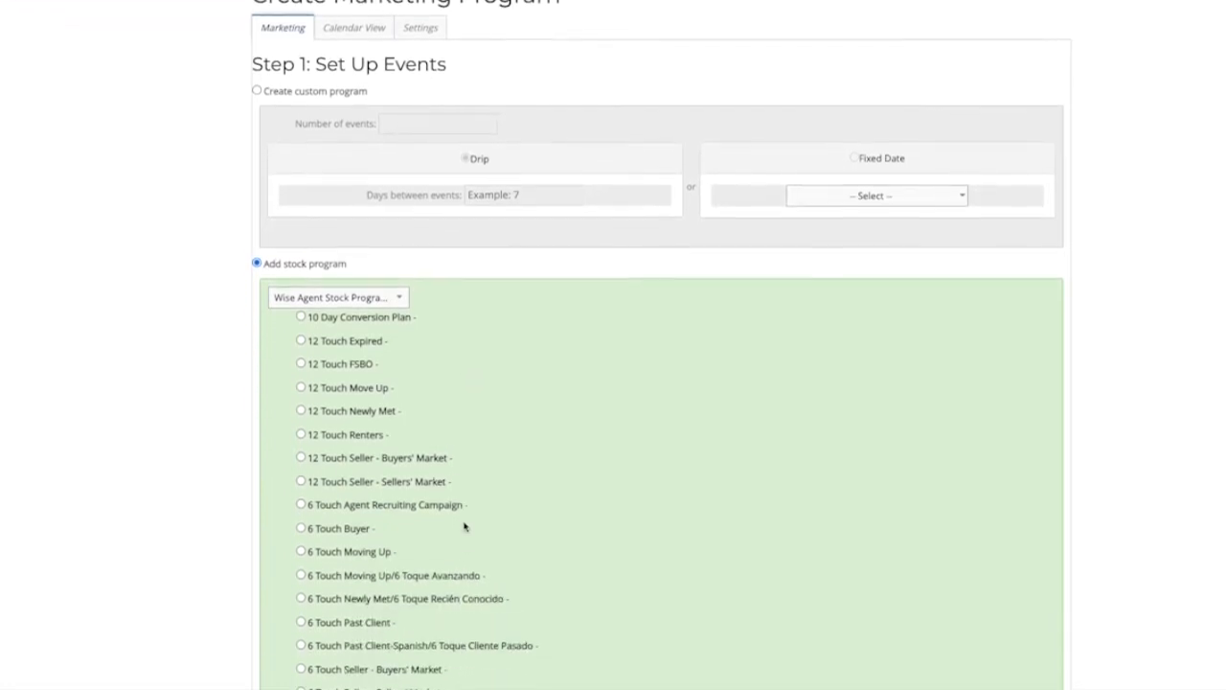
{"action": "scroll", "coordinate": [464, 526], "scroll_direction": "down", "scroll_amount": 4}
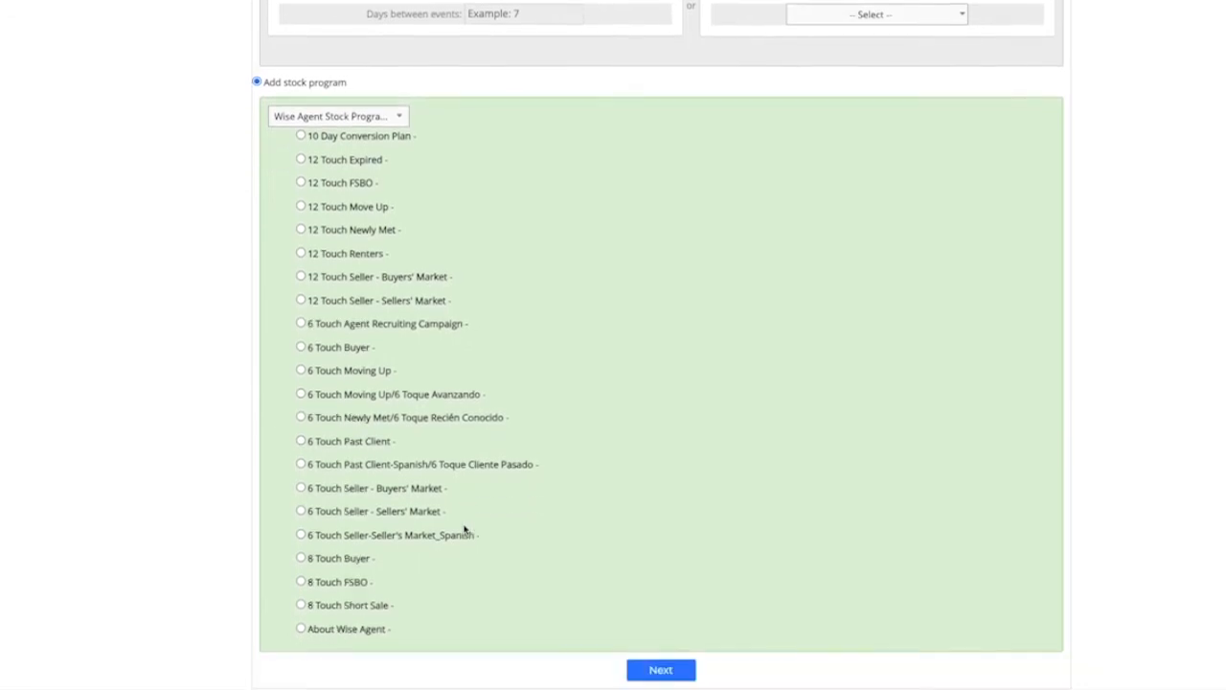
{"action": "scroll", "coordinate": [464, 528], "scroll_direction": "down", "scroll_amount": 1}
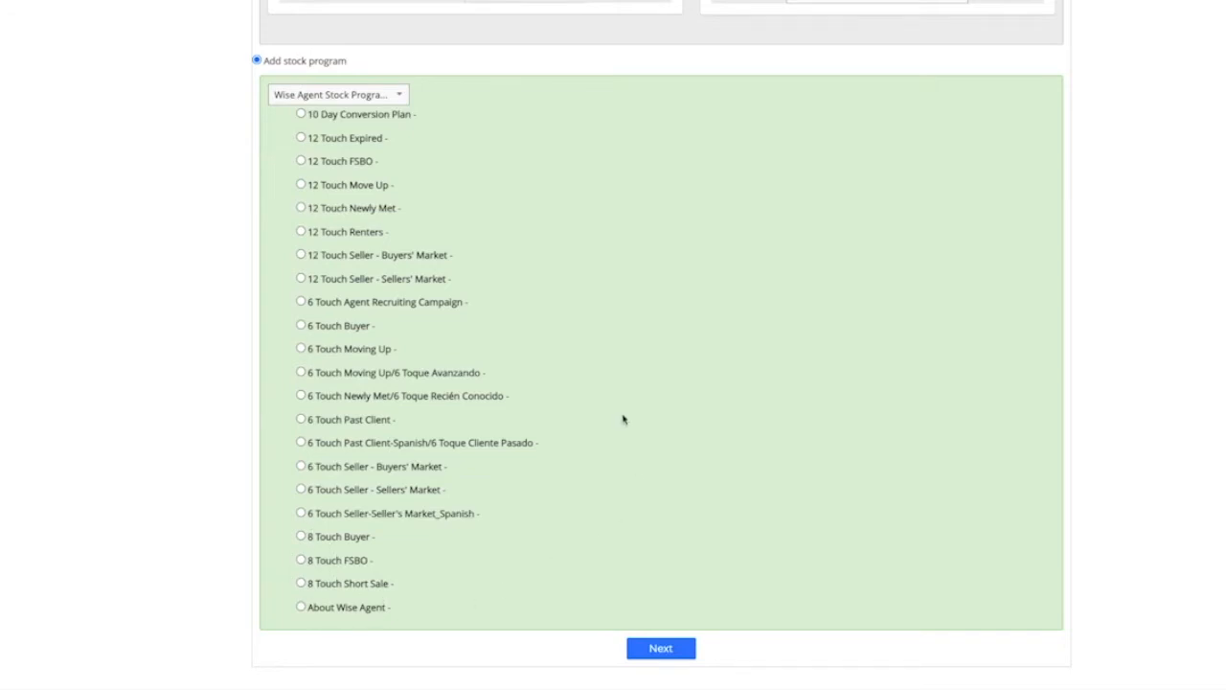
{"action": "left_click", "coordinate": [301, 326]}
{"action": "scroll", "coordinate": [689, 501], "scroll_direction": "down", "scroll_amount": 3}
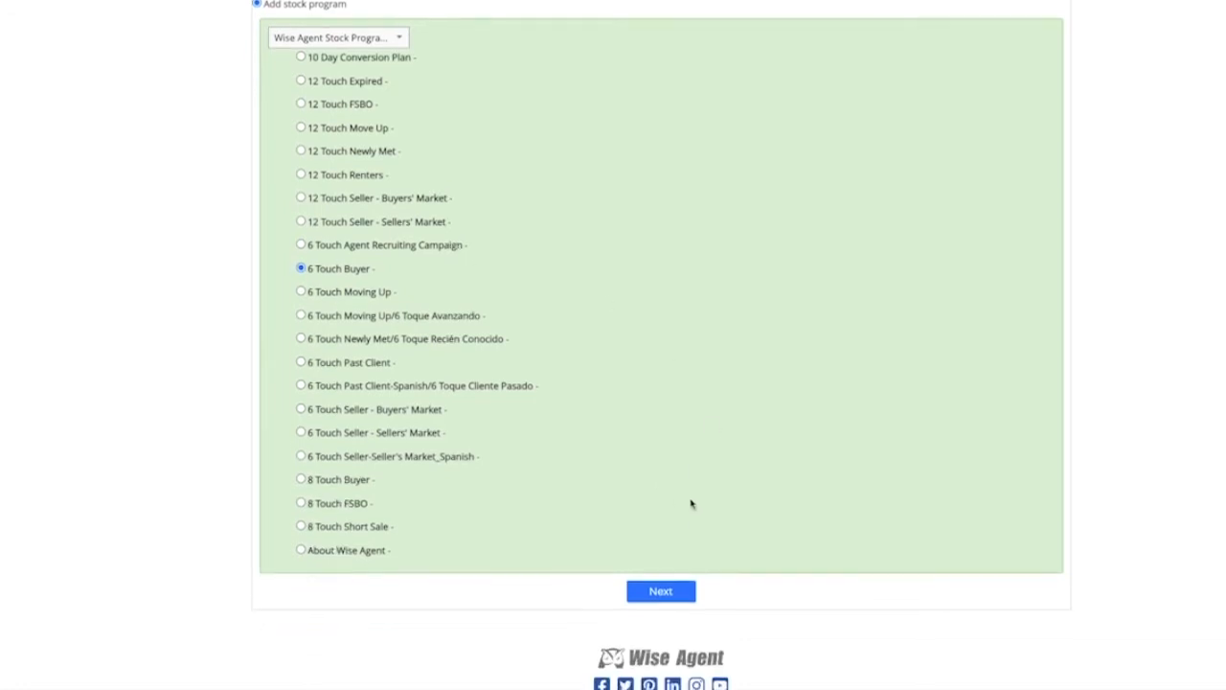
{"action": "left_click", "coordinate": [660, 517]}
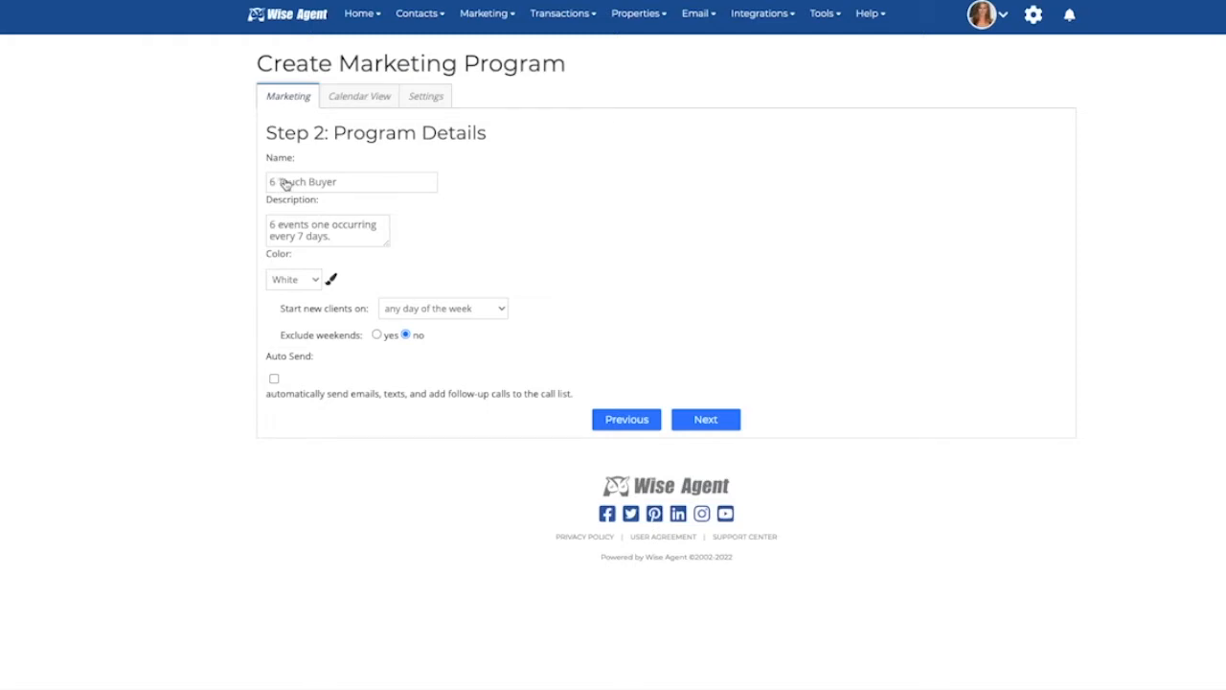
Step: Review the program's name and description, and set the program colour to Yellow
{"action": "scroll", "coordinate": [374, 187], "scroll_direction": "up", "scroll_amount": 1}
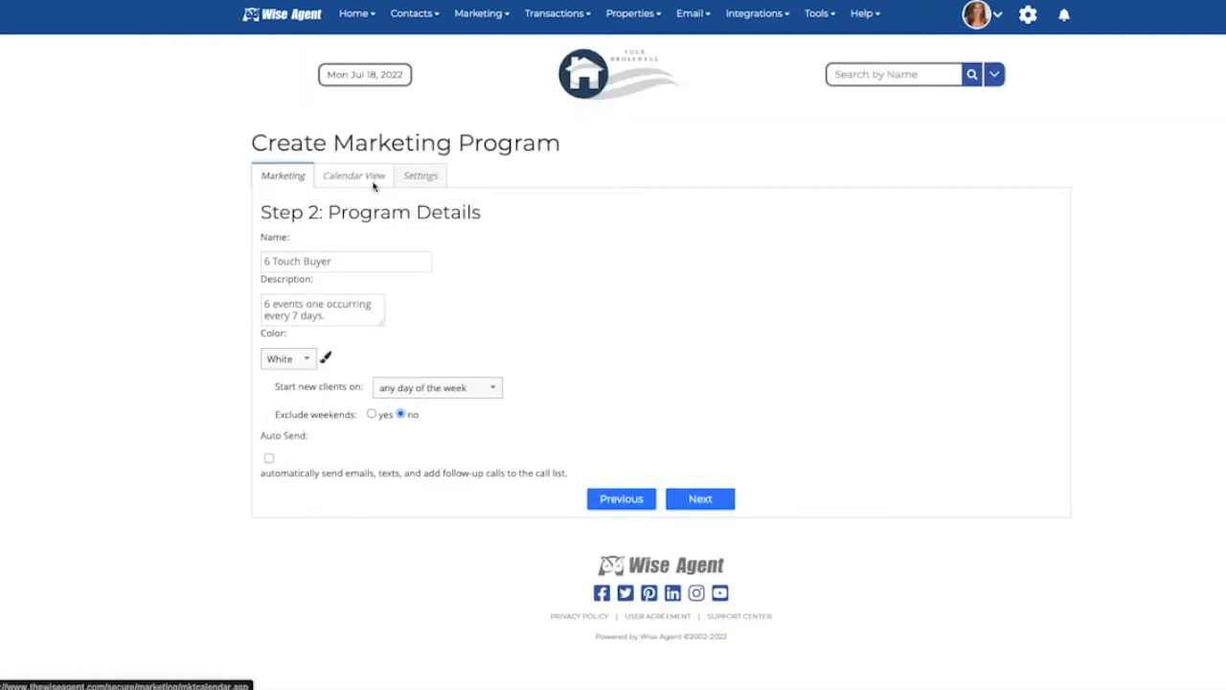
{"action": "left_click_drag", "start_coordinate": [336, 261], "coordinate": [259, 266]}
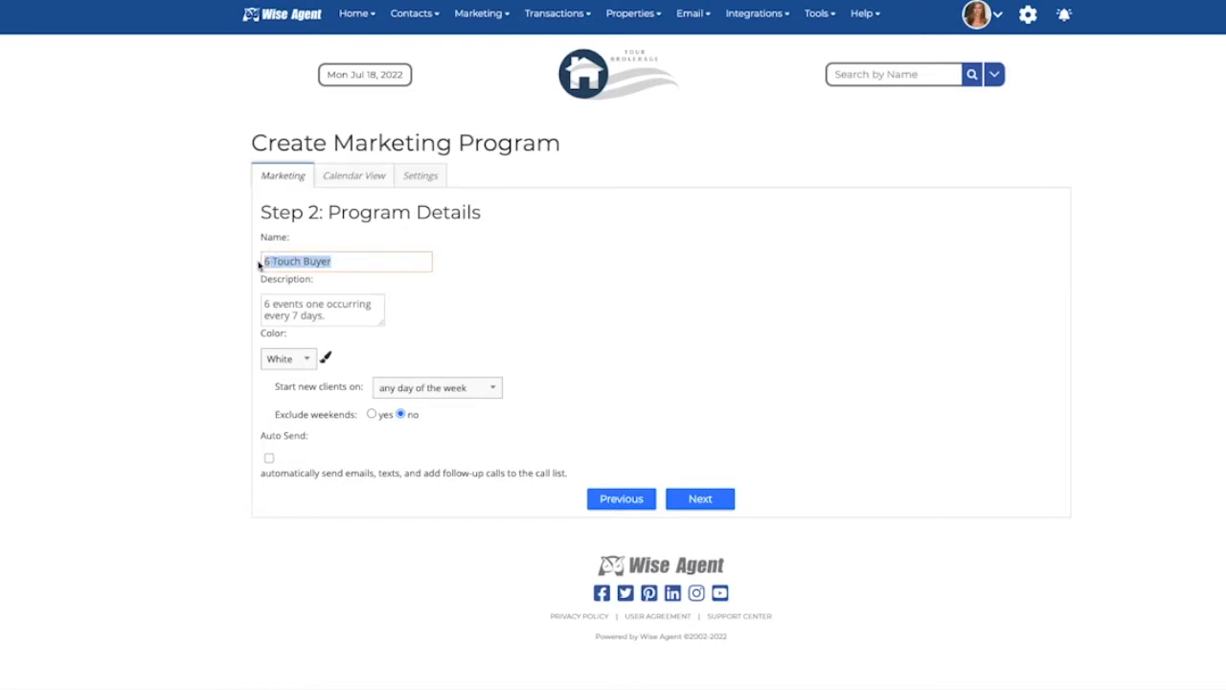
{"action": "left_click", "coordinate": [349, 260]}
{"action": "left_click_drag", "start_coordinate": [334, 316], "coordinate": [265, 305]}
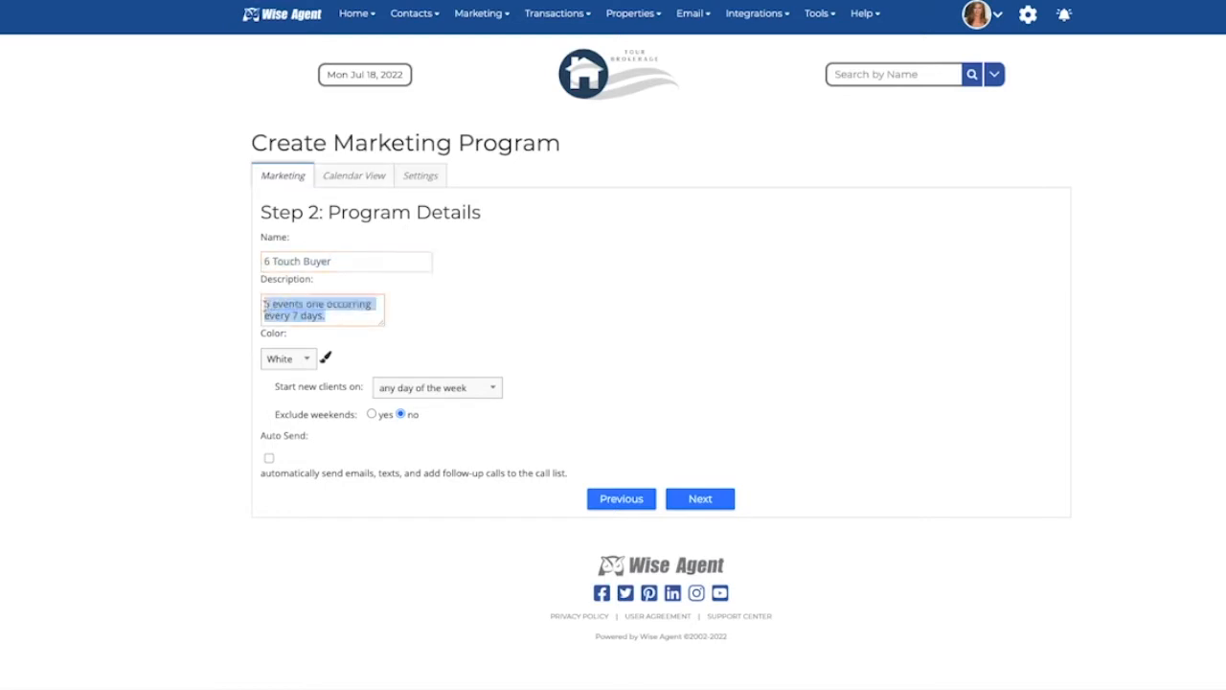
{"action": "left_click", "coordinate": [334, 316]}
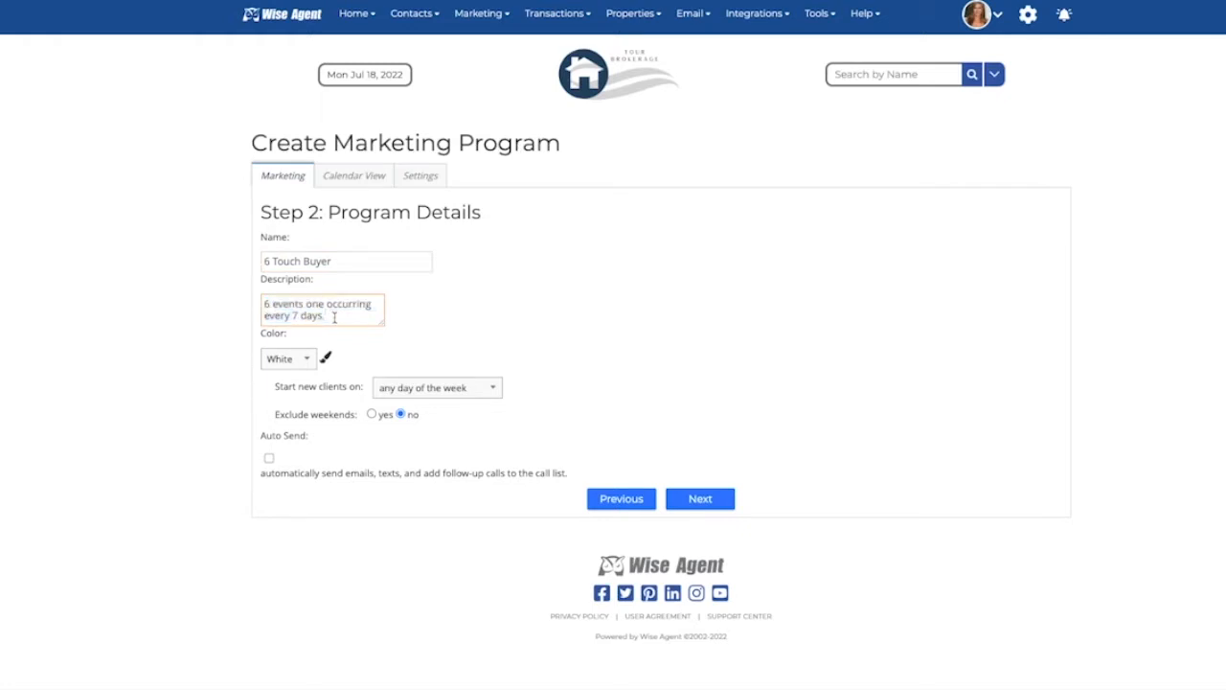
{"action": "left_click", "coordinate": [307, 359]}
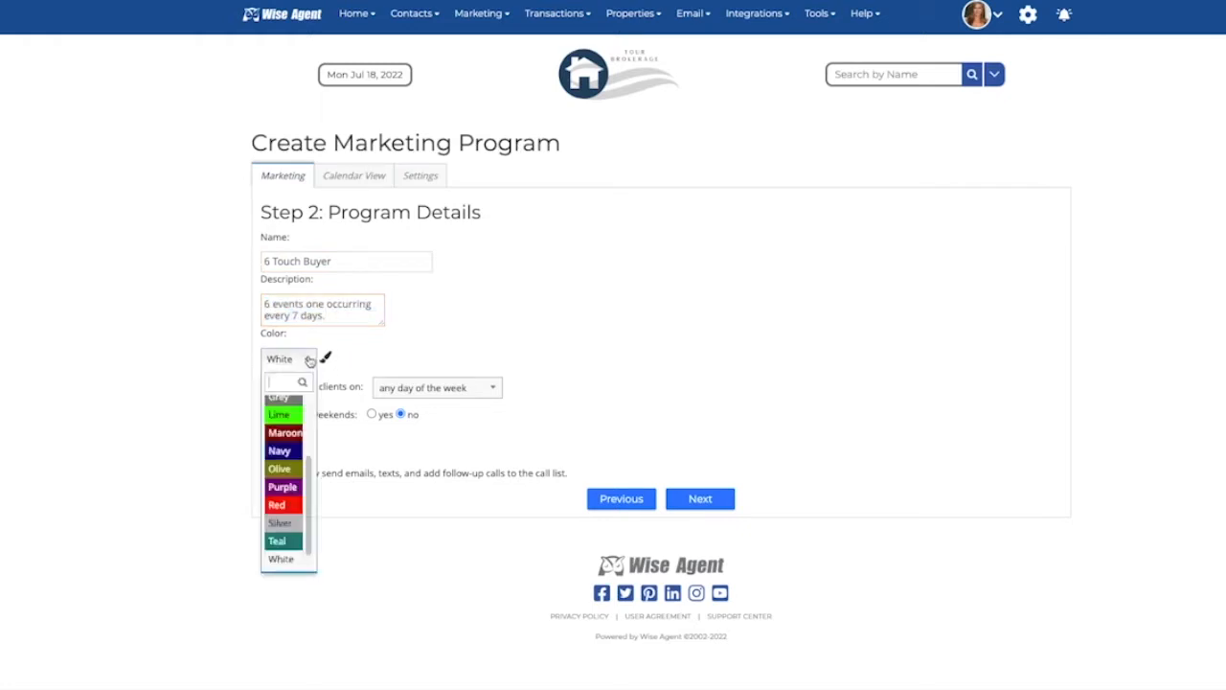
{"action": "scroll", "coordinate": [279, 542], "scroll_direction": "down", "scroll_amount": 1}
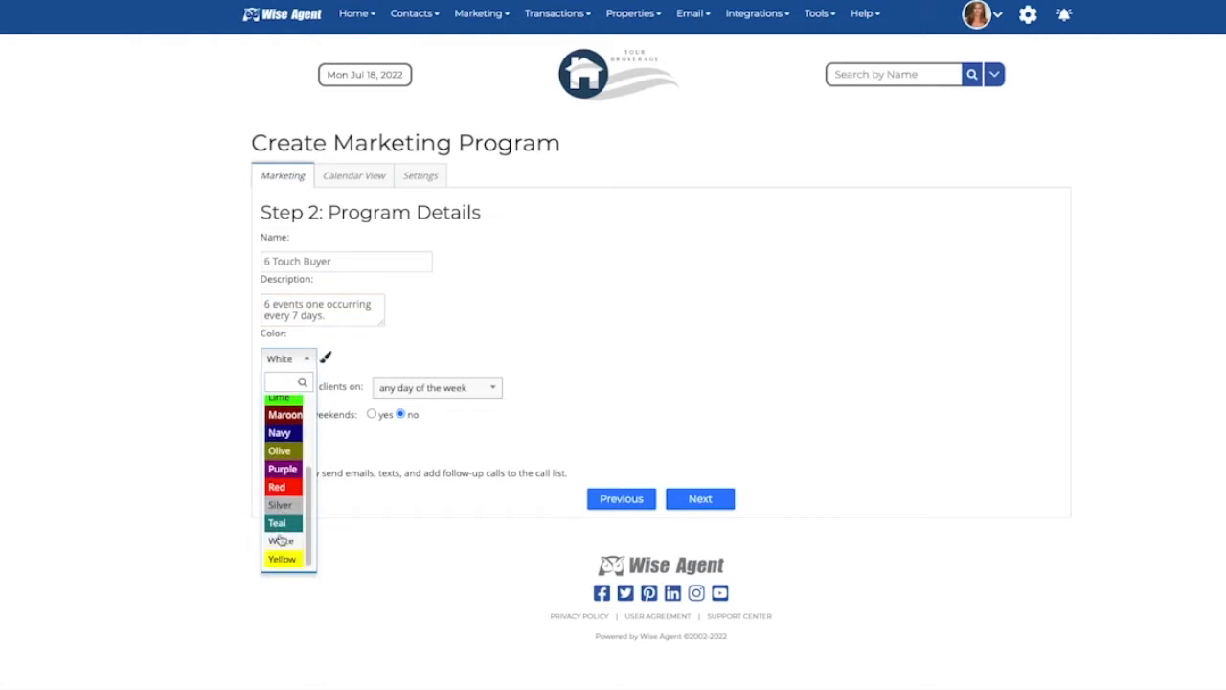
{"action": "left_click", "coordinate": [280, 562]}
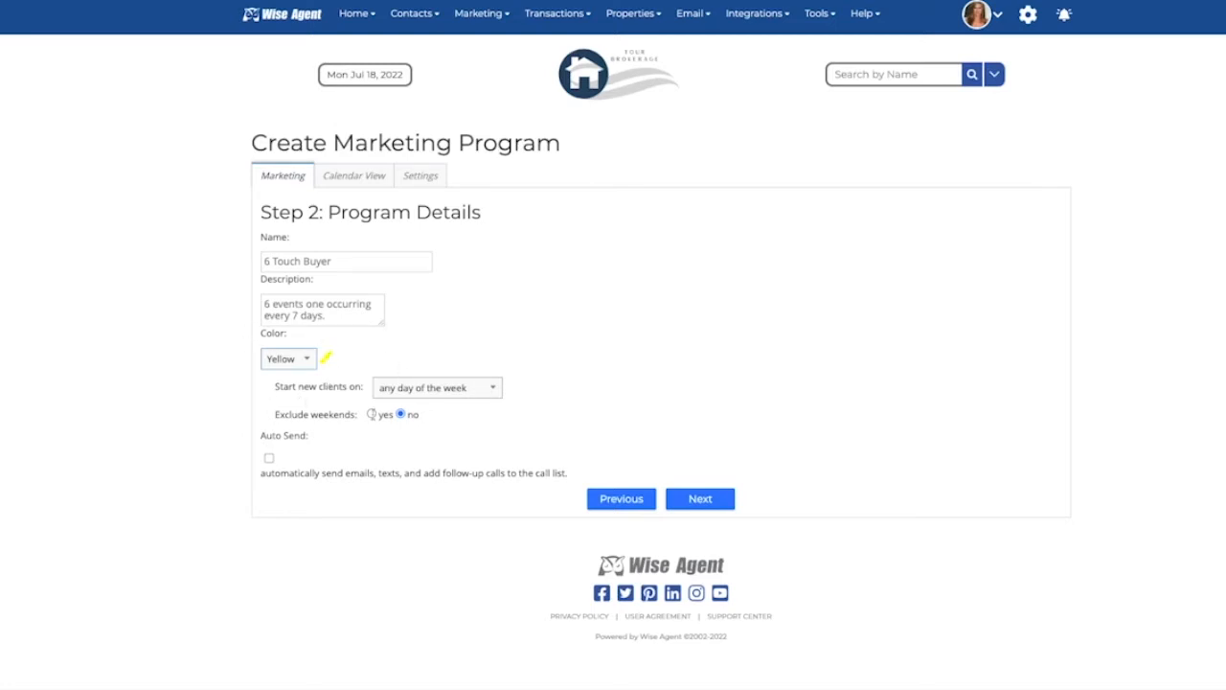
Step: Check the start-day options, enable Auto Send, and continue to setting up the program's actions
{"action": "left_click", "coordinate": [492, 391]}
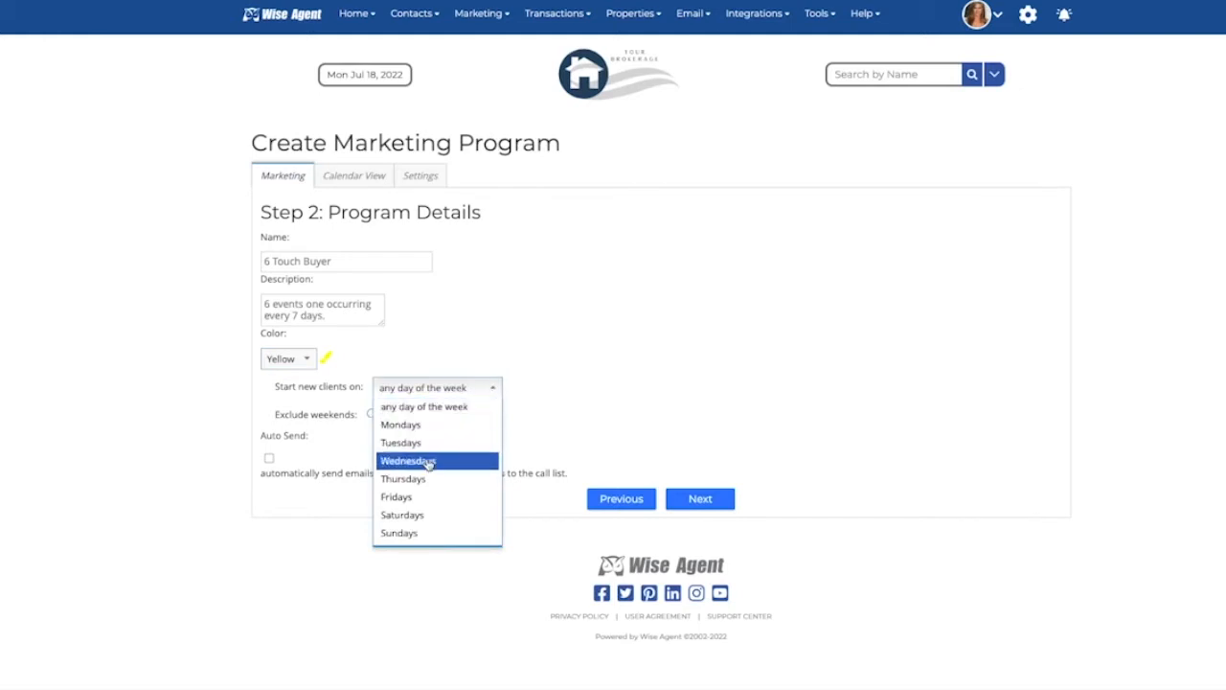
{"action": "left_click", "coordinate": [523, 397]}
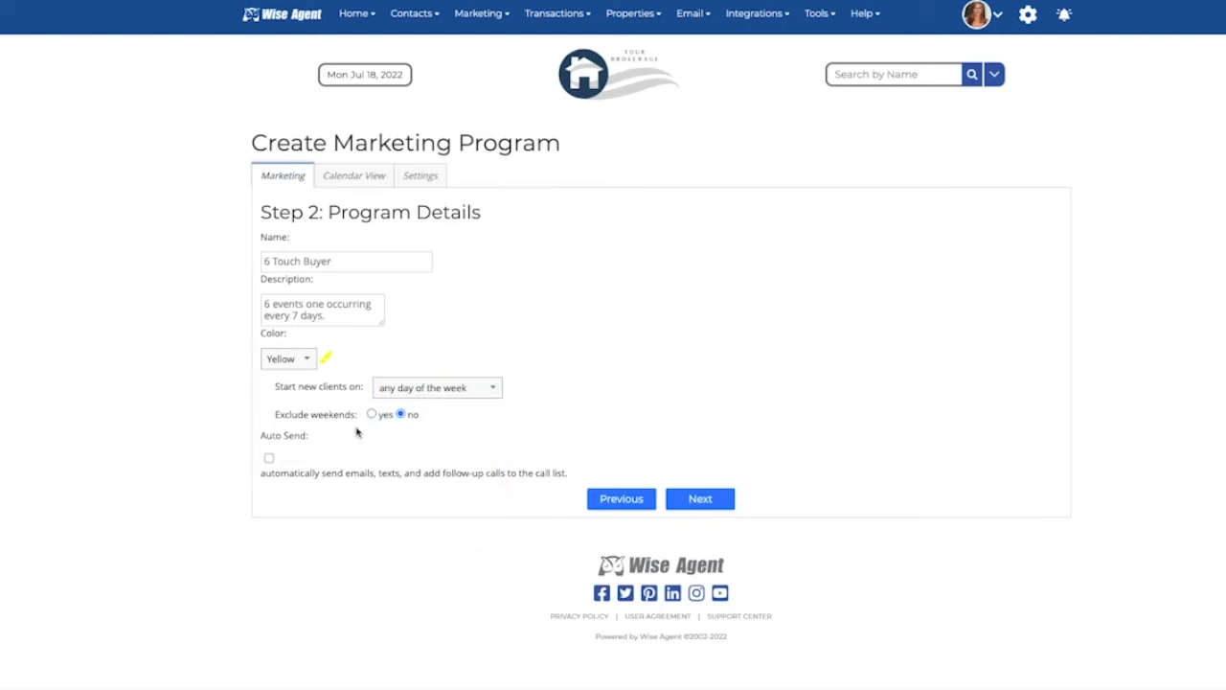
{"action": "left_click", "coordinate": [269, 458]}
{"action": "left_click", "coordinate": [695, 500]}
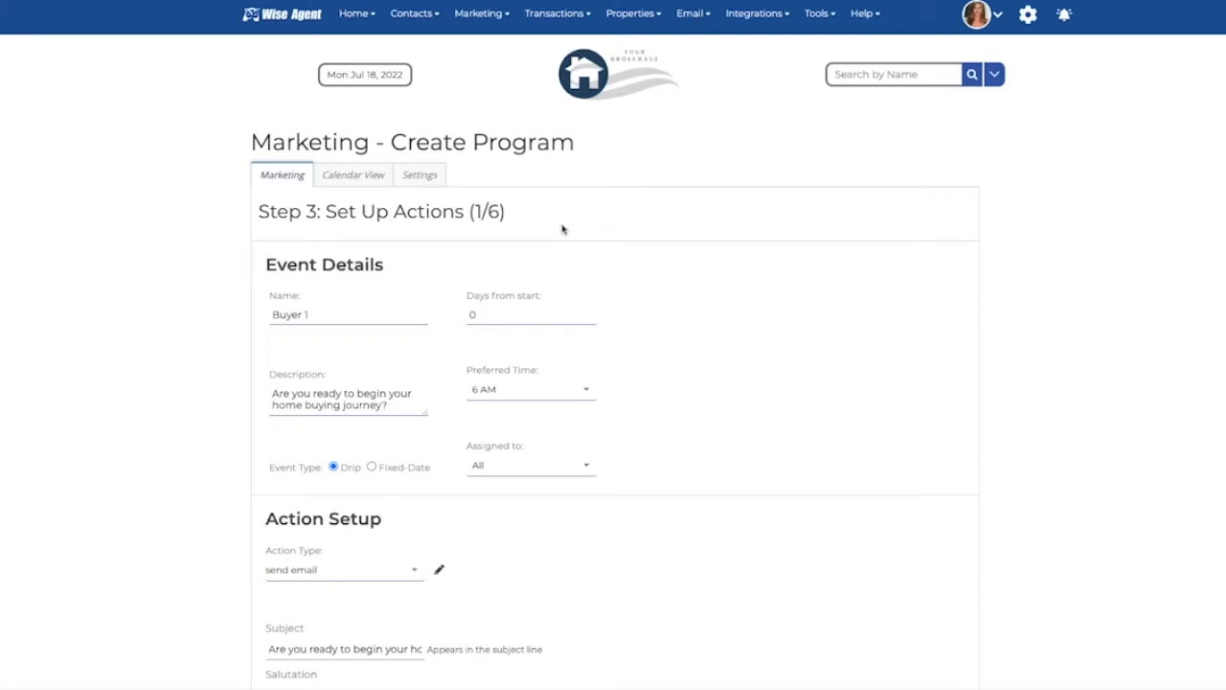
Step: Set the first event's preferred time to 7 AM and assign the event to the second listed team member
{"action": "left_click_drag", "start_coordinate": [556, 316], "coordinate": [441, 319]}
{"action": "left_click", "coordinate": [516, 399]}
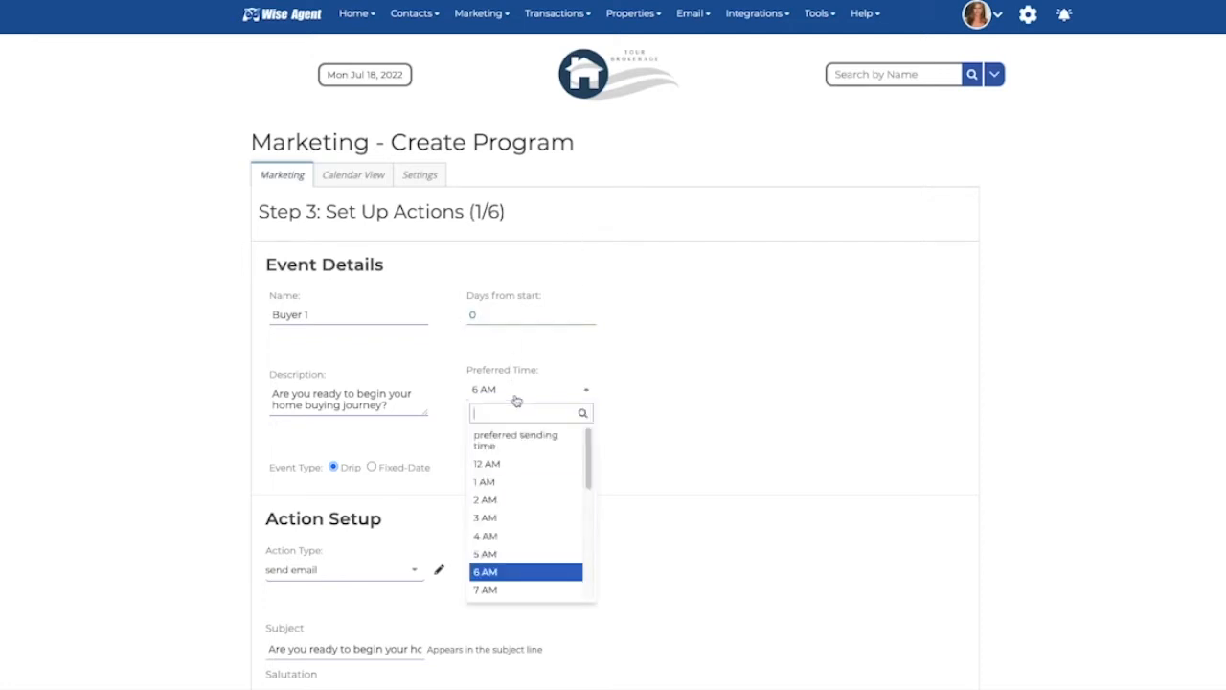
{"action": "scroll", "coordinate": [511, 552], "scroll_direction": "down", "scroll_amount": 5}
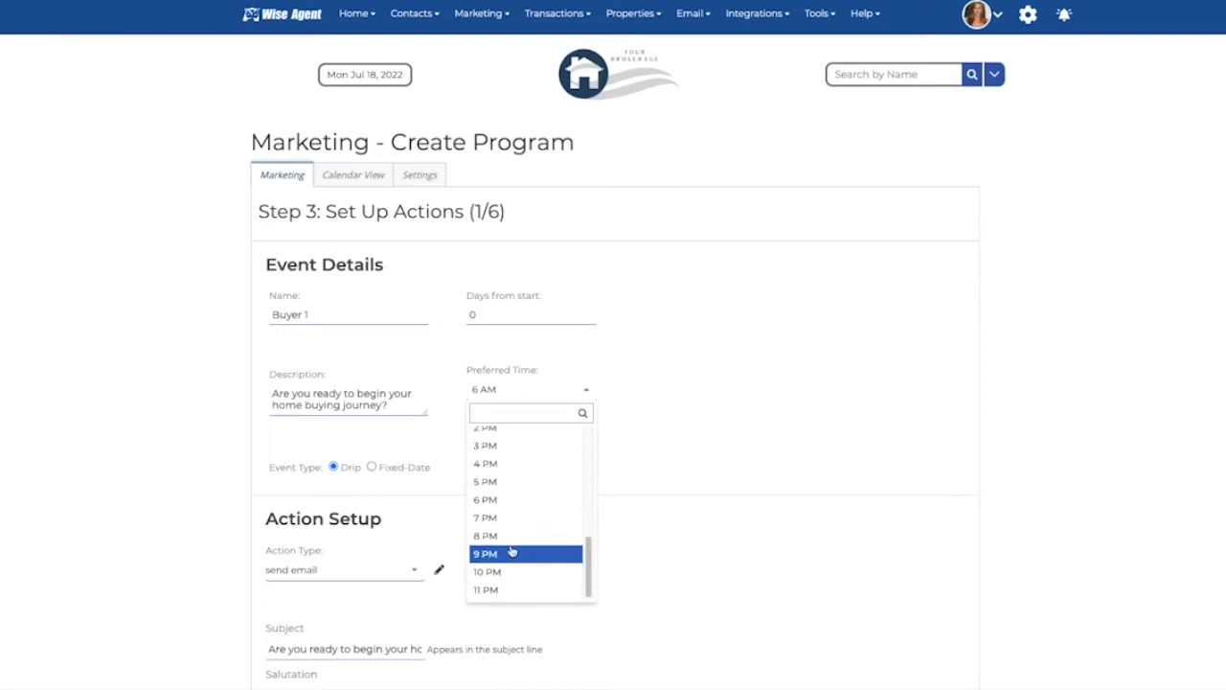
{"action": "scroll", "coordinate": [511, 552], "scroll_direction": "up", "scroll_amount": 5}
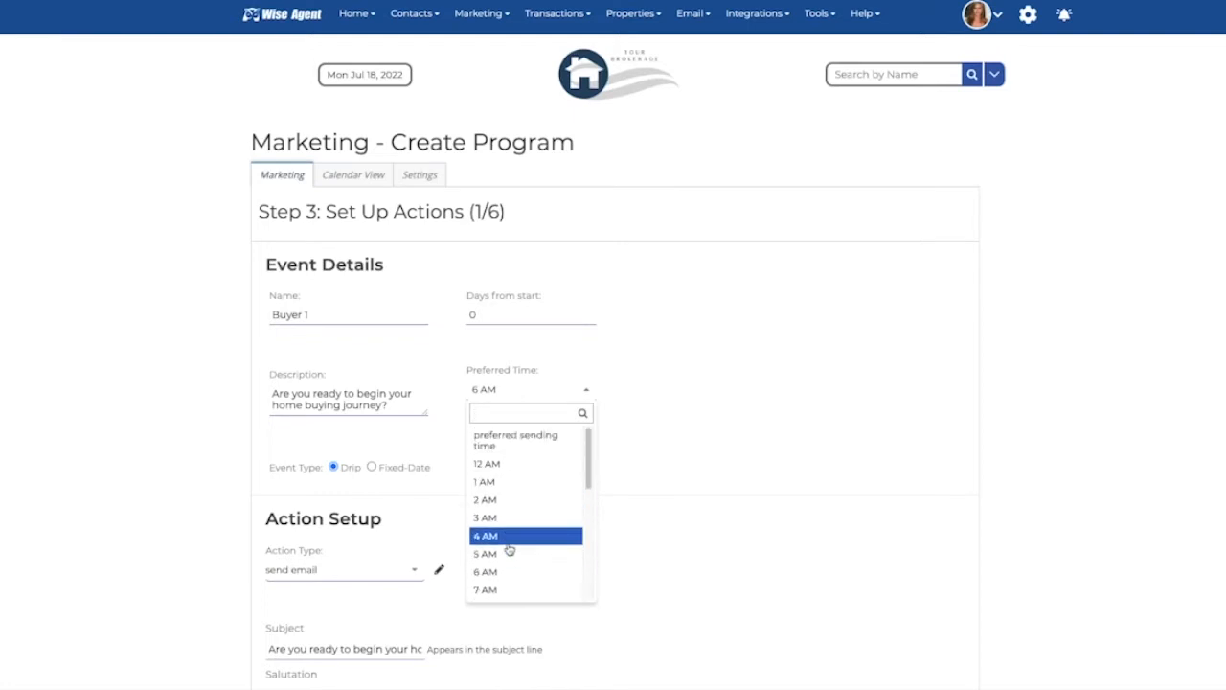
{"action": "left_click", "coordinate": [504, 589]}
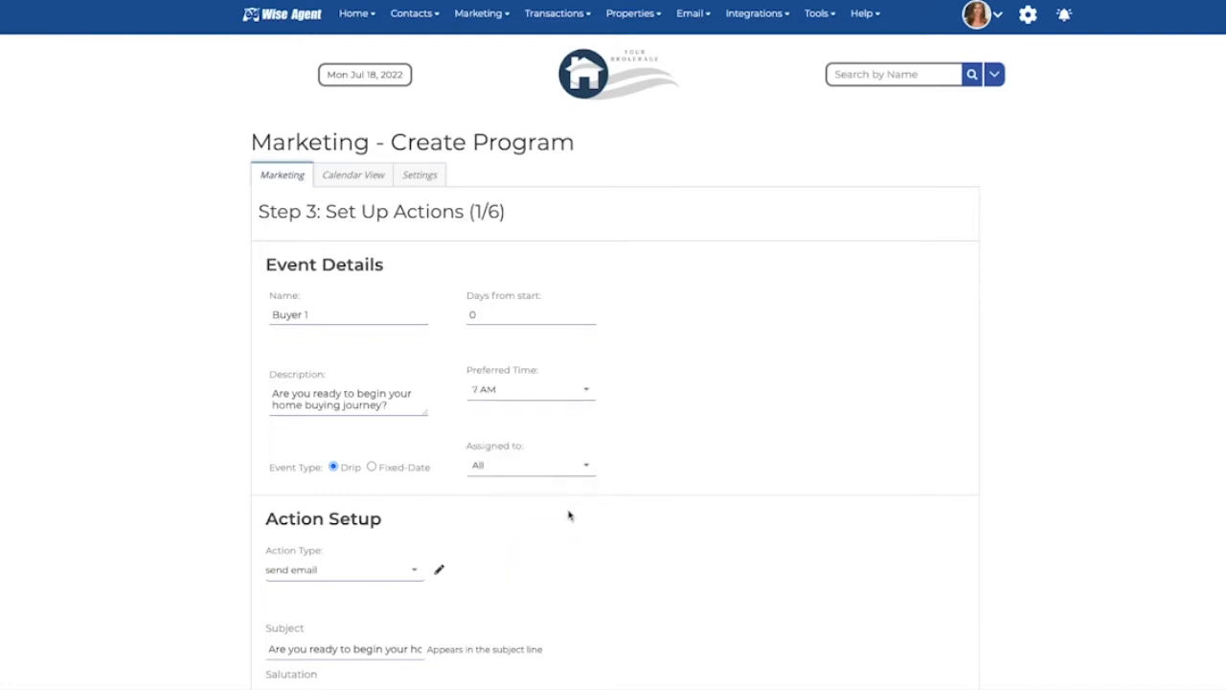
{"action": "left_click", "coordinate": [512, 471]}
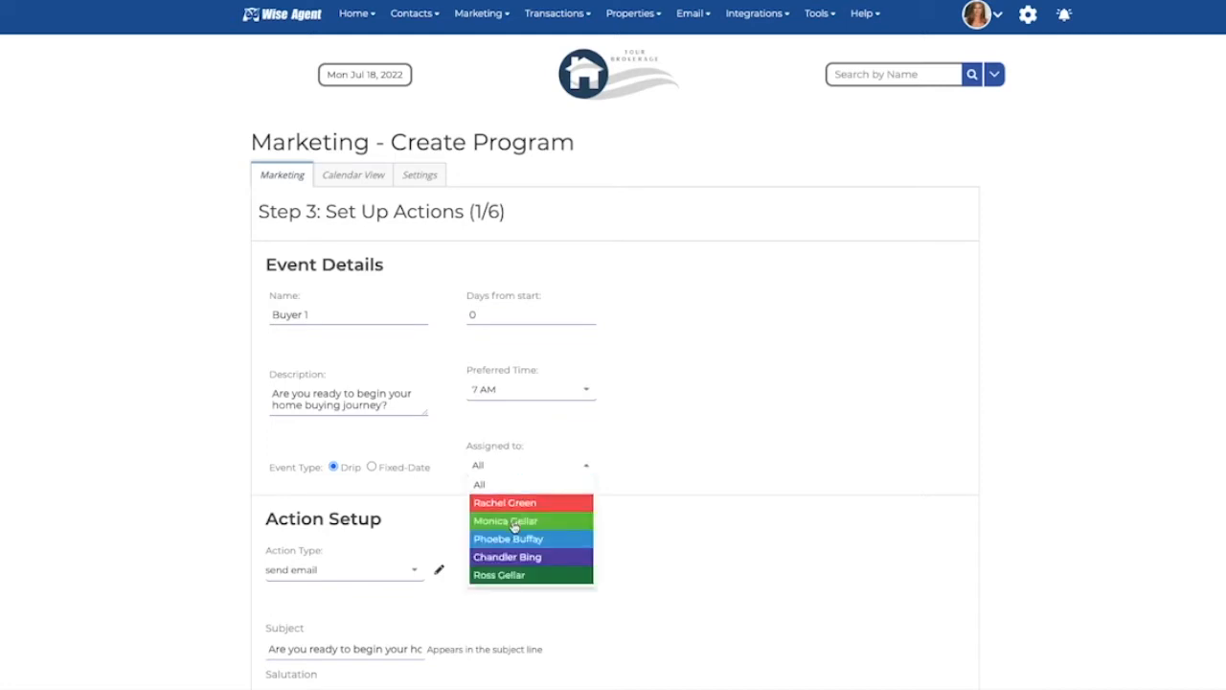
{"action": "left_click", "coordinate": [514, 524]}
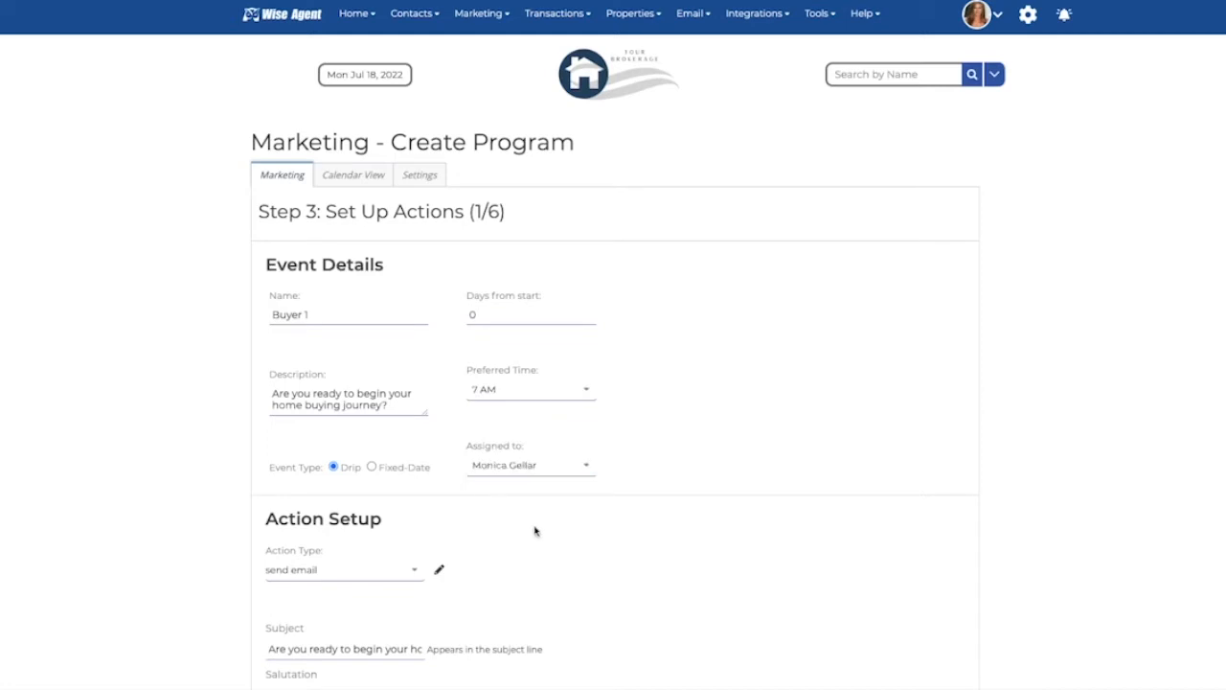
Step: Review the action type options and the full subject line of the email action
{"action": "scroll", "coordinate": [522, 529], "scroll_direction": "down", "scroll_amount": 3}
{"action": "scroll", "coordinate": [535, 530], "scroll_direction": "down", "scroll_amount": 2}
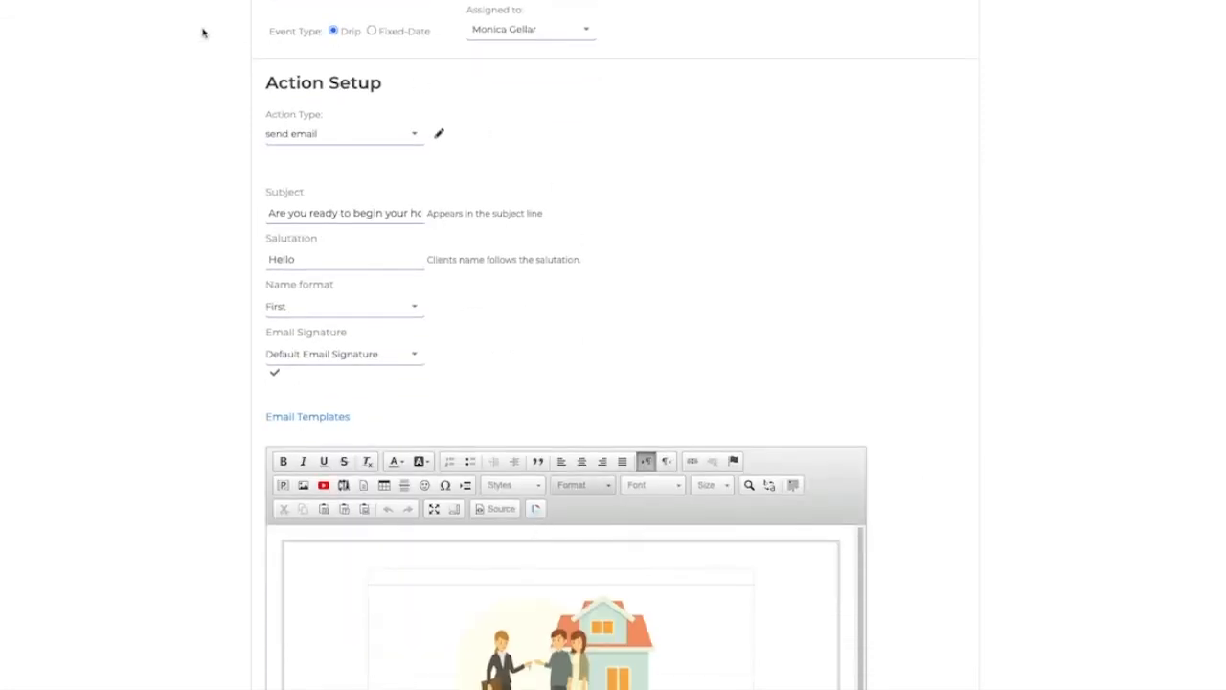
{"action": "left_click", "coordinate": [310, 134]}
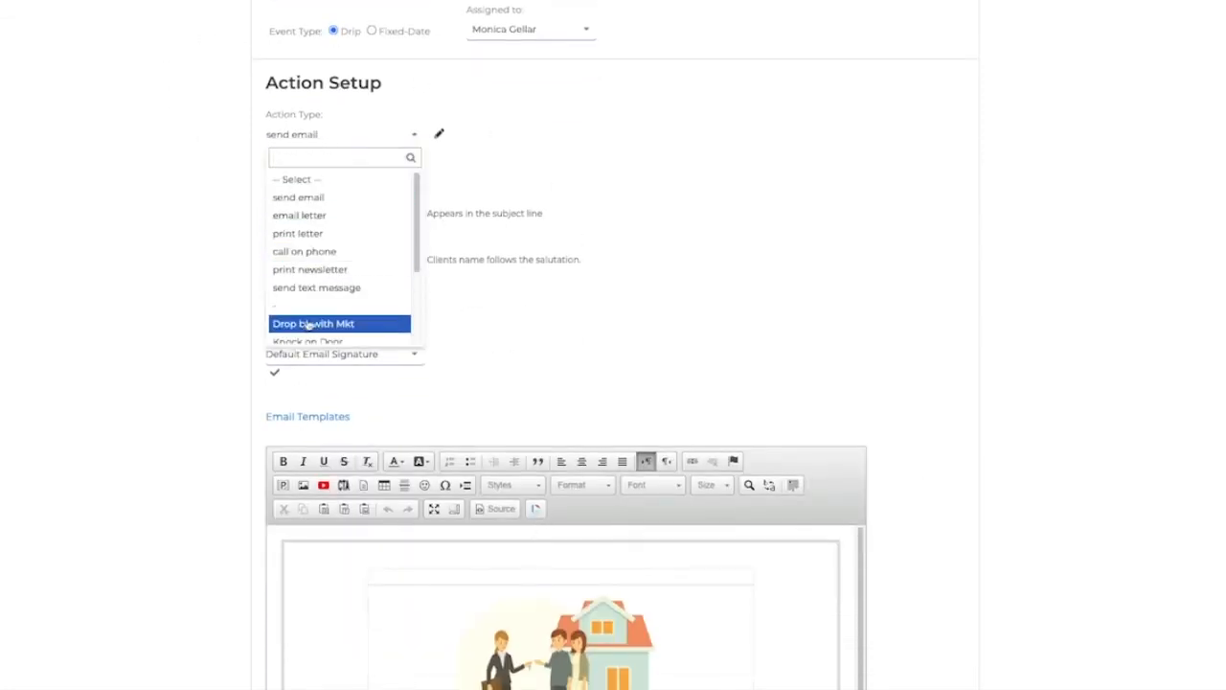
{"action": "left_click", "coordinate": [313, 200]}
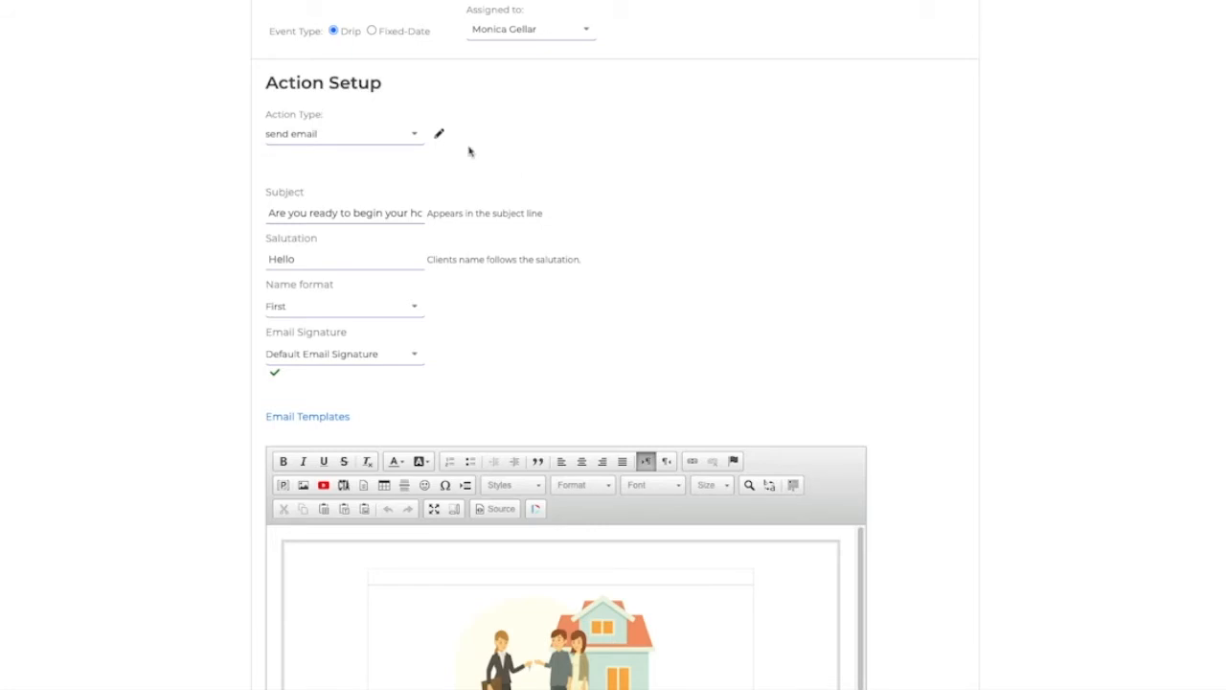
{"action": "scroll", "coordinate": [466, 201], "scroll_direction": "down", "scroll_amount": 1}
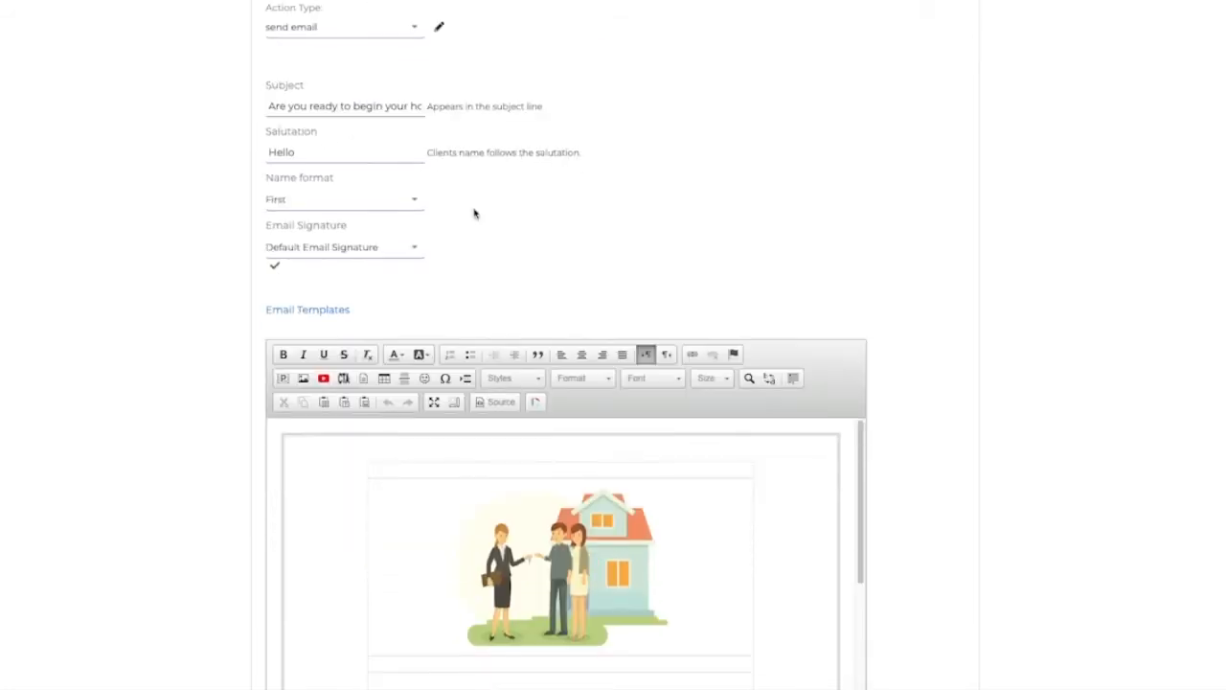
{"action": "left_click_drag", "start_coordinate": [266, 100], "coordinate": [462, 116]}
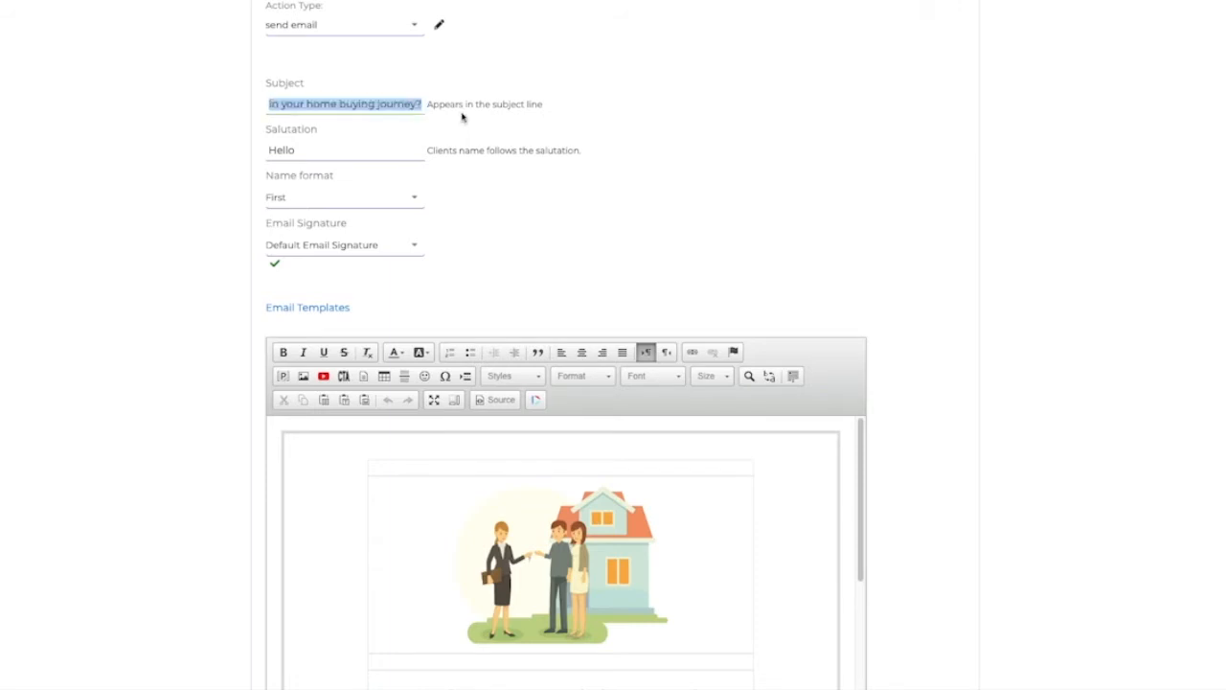
{"action": "left_click", "coordinate": [446, 131]}
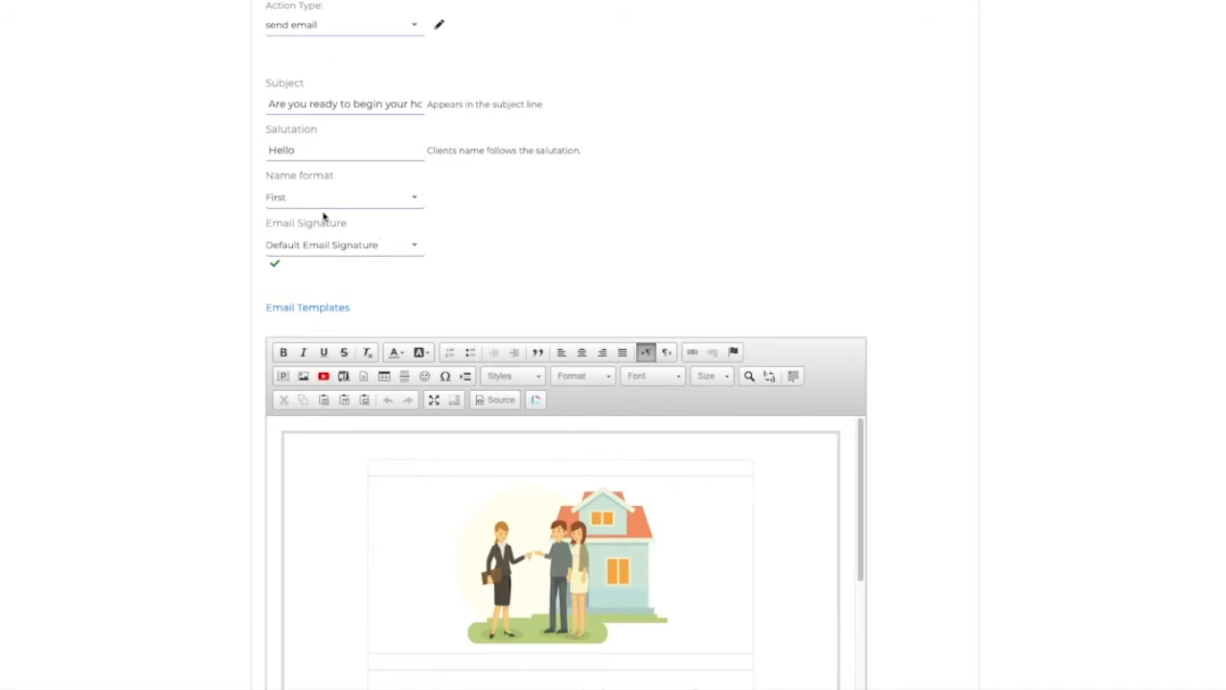
Step: Browse the email signature options, keeping Default Email Signature
{"action": "left_click", "coordinate": [383, 252]}
{"action": "scroll", "coordinate": [355, 326], "scroll_direction": "down", "scroll_amount": 5}
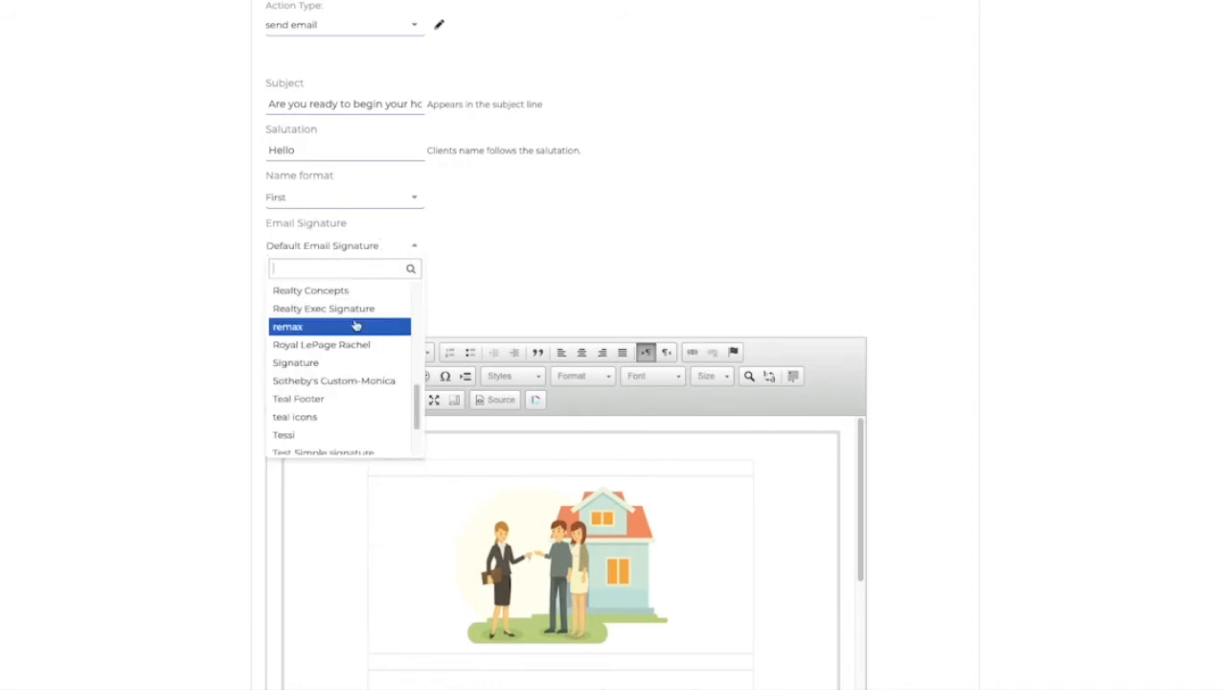
{"action": "scroll", "coordinate": [355, 325], "scroll_direction": "down", "scroll_amount": 2}
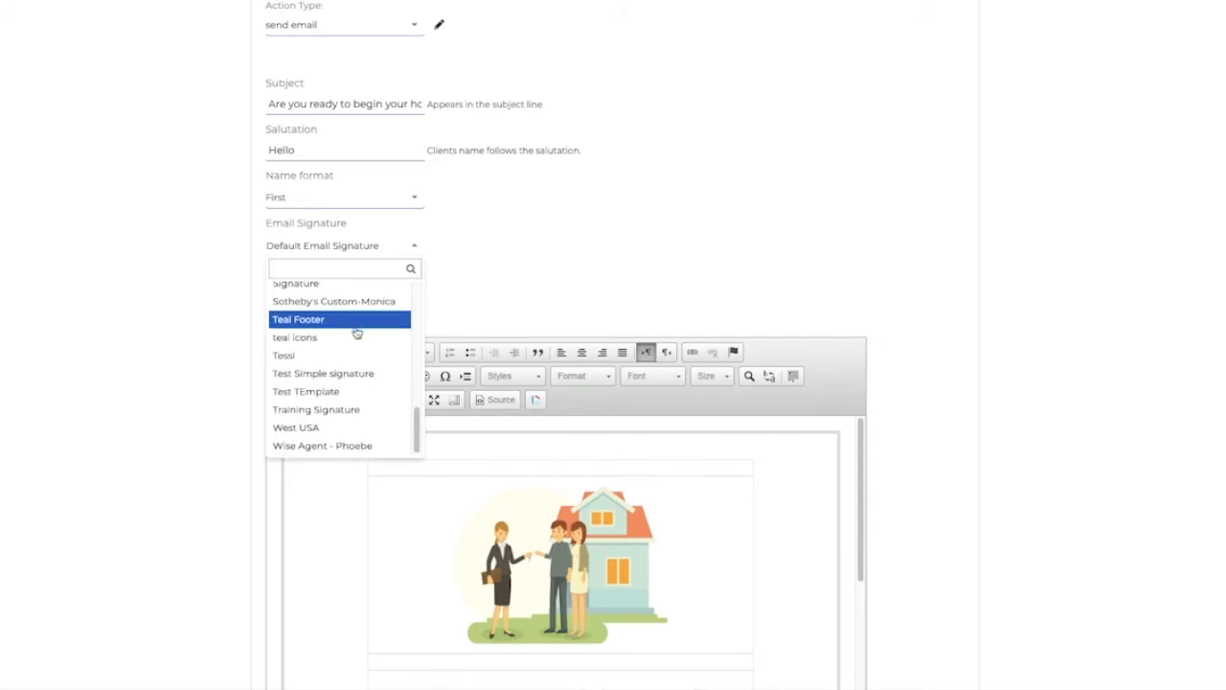
{"action": "scroll", "coordinate": [355, 325], "scroll_direction": "up", "scroll_amount": 5}
{"action": "scroll", "coordinate": [354, 355], "scroll_direction": "up", "scroll_amount": 4}
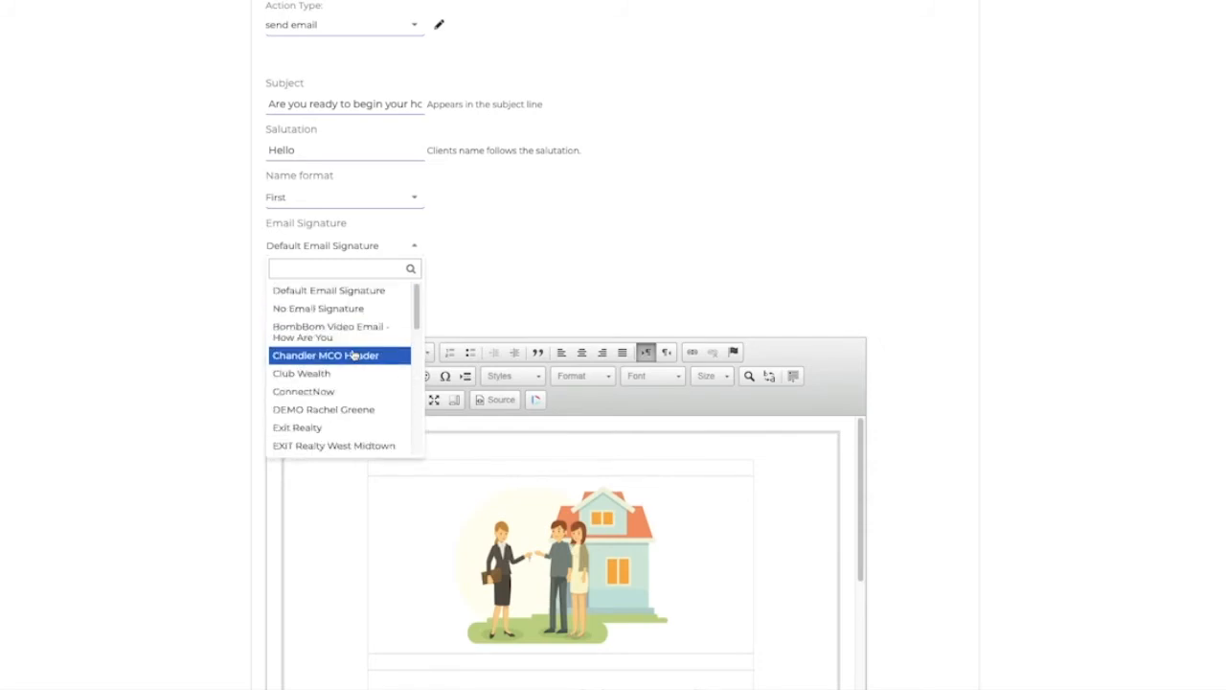
{"action": "left_click", "coordinate": [457, 262]}
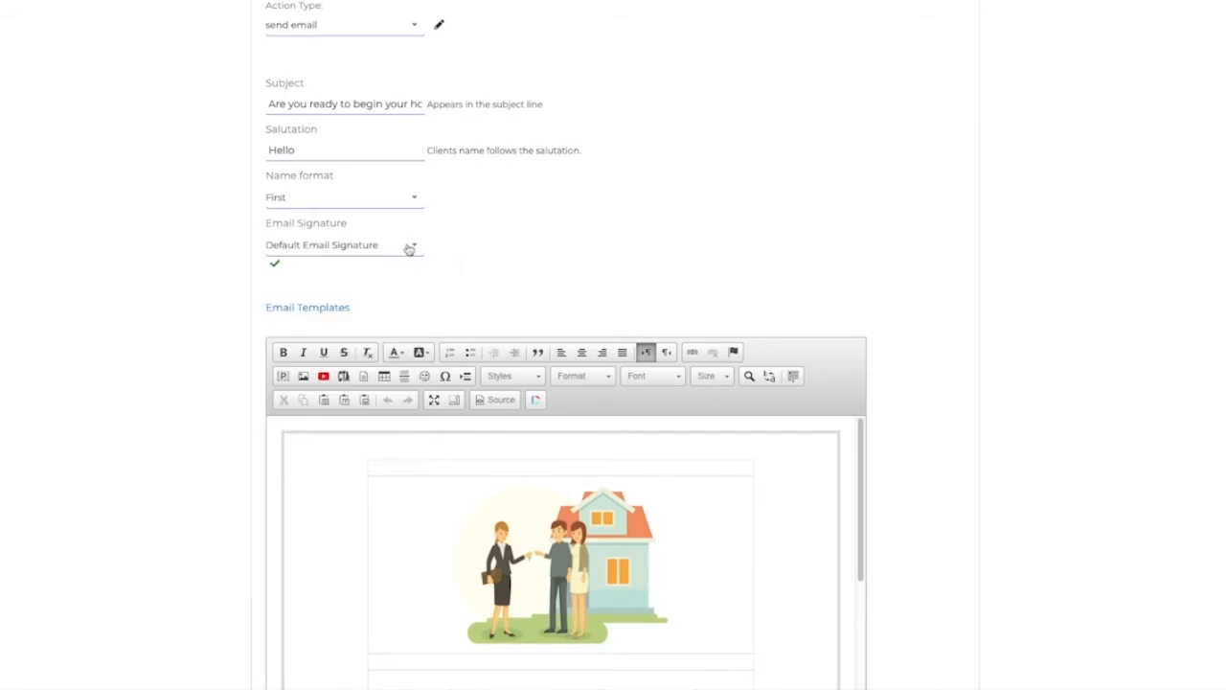
Step: Scroll through the stock email body and look at the text colour palette in the editor
{"action": "scroll", "coordinate": [146, 297], "scroll_direction": "down", "scroll_amount": 4}
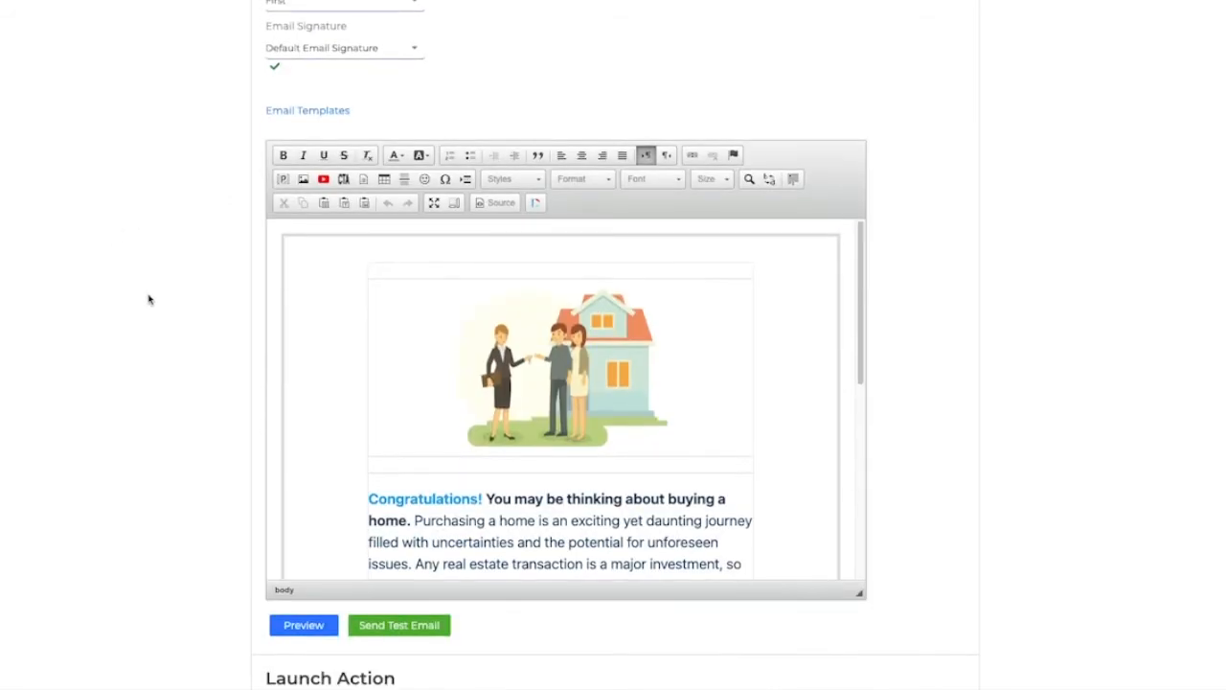
{"action": "scroll", "coordinate": [533, 444], "scroll_direction": "down", "scroll_amount": 1}
{"action": "scroll", "coordinate": [533, 444], "scroll_direction": "down", "scroll_amount": 6}
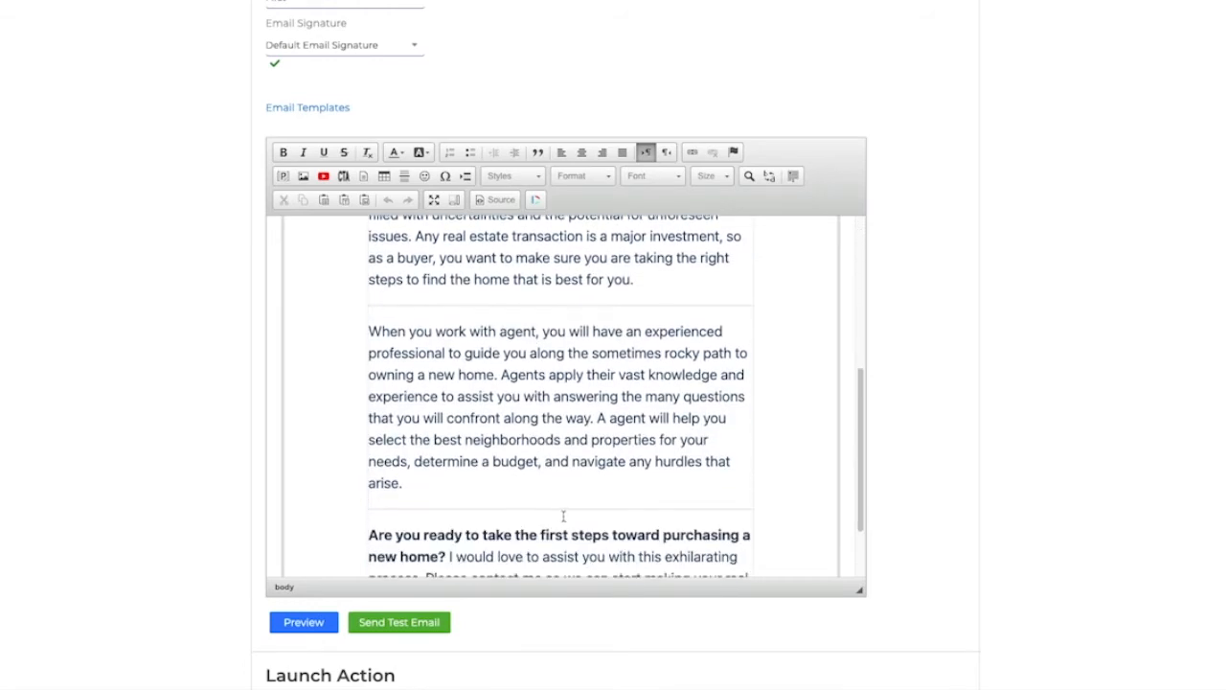
{"action": "scroll", "coordinate": [565, 515], "scroll_direction": "down", "scroll_amount": 2}
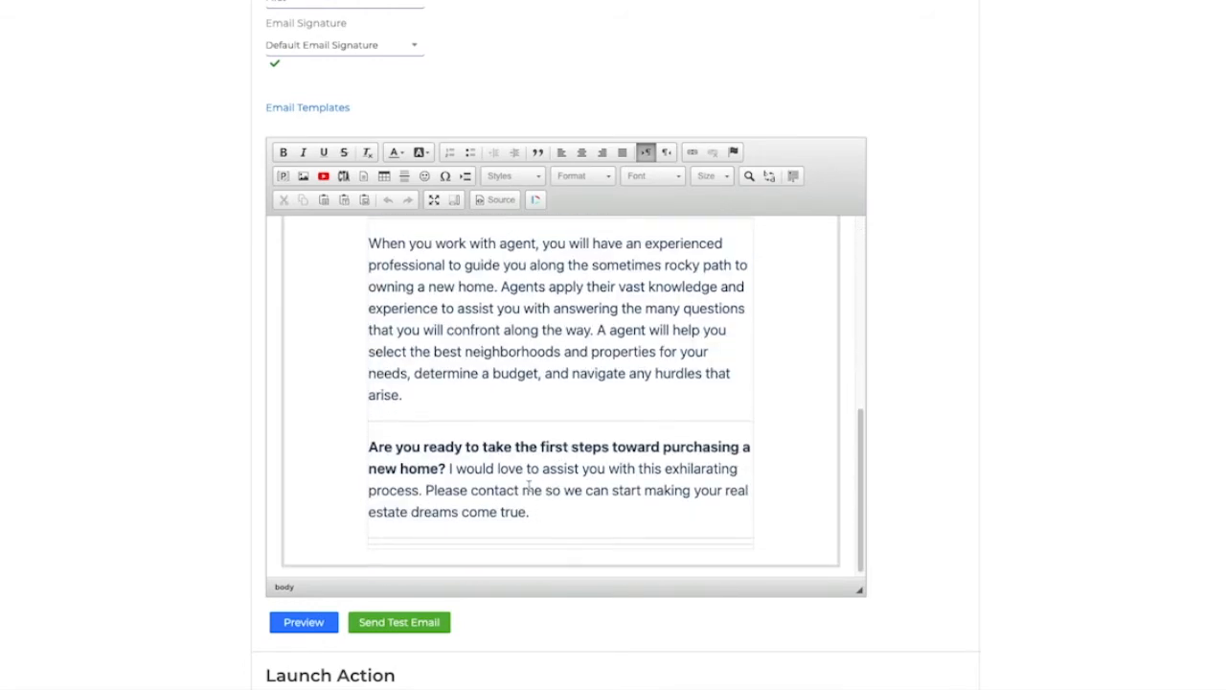
{"action": "scroll", "coordinate": [531, 490], "scroll_direction": "up", "scroll_amount": 4}
{"action": "scroll", "coordinate": [525, 485], "scroll_direction": "up", "scroll_amount": 4}
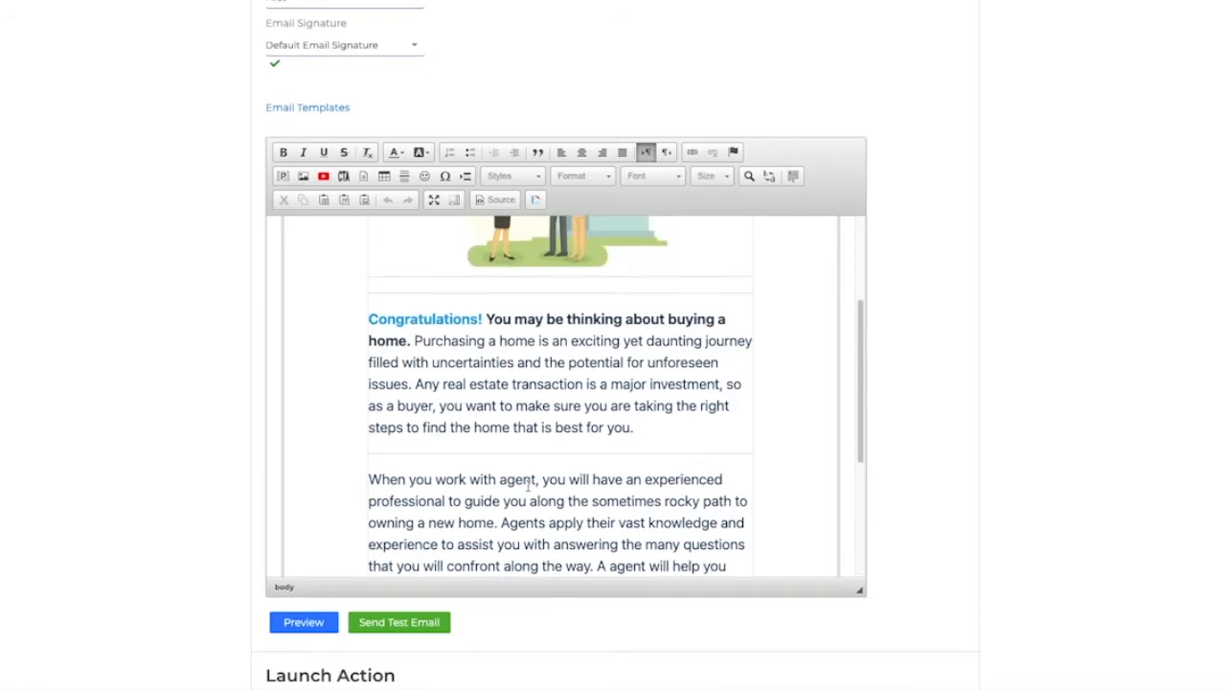
{"action": "scroll", "coordinate": [528, 486], "scroll_direction": "up", "scroll_amount": 2}
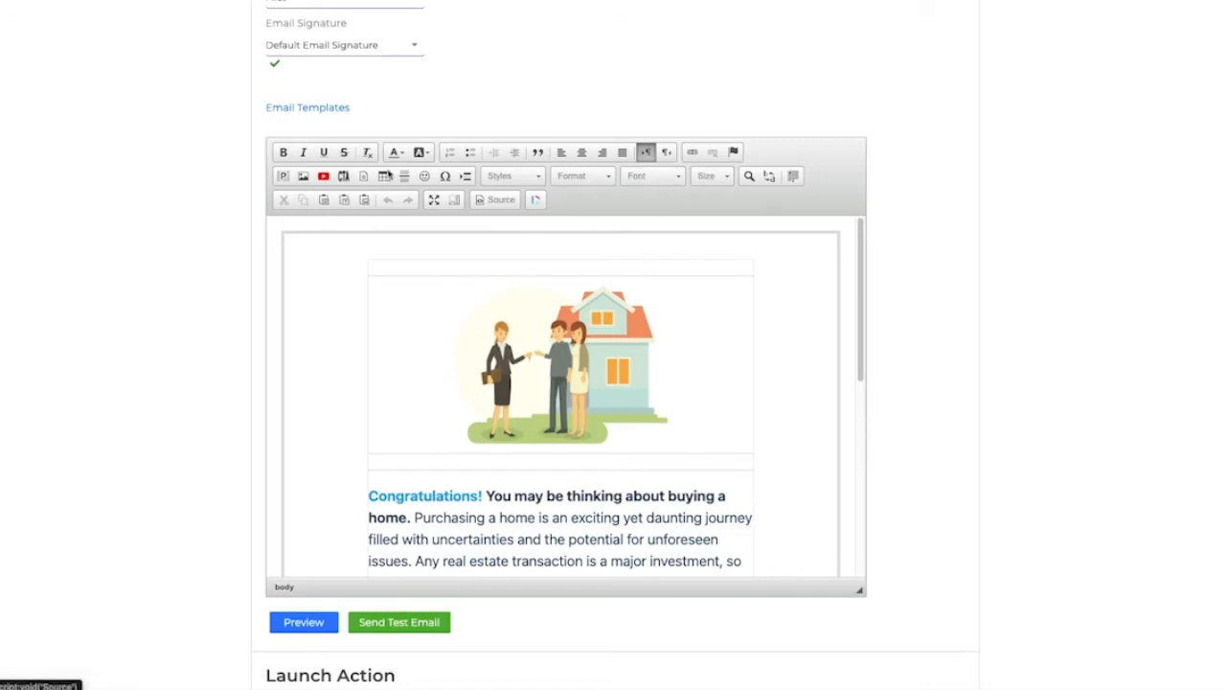
{"action": "left_click", "coordinate": [397, 154]}
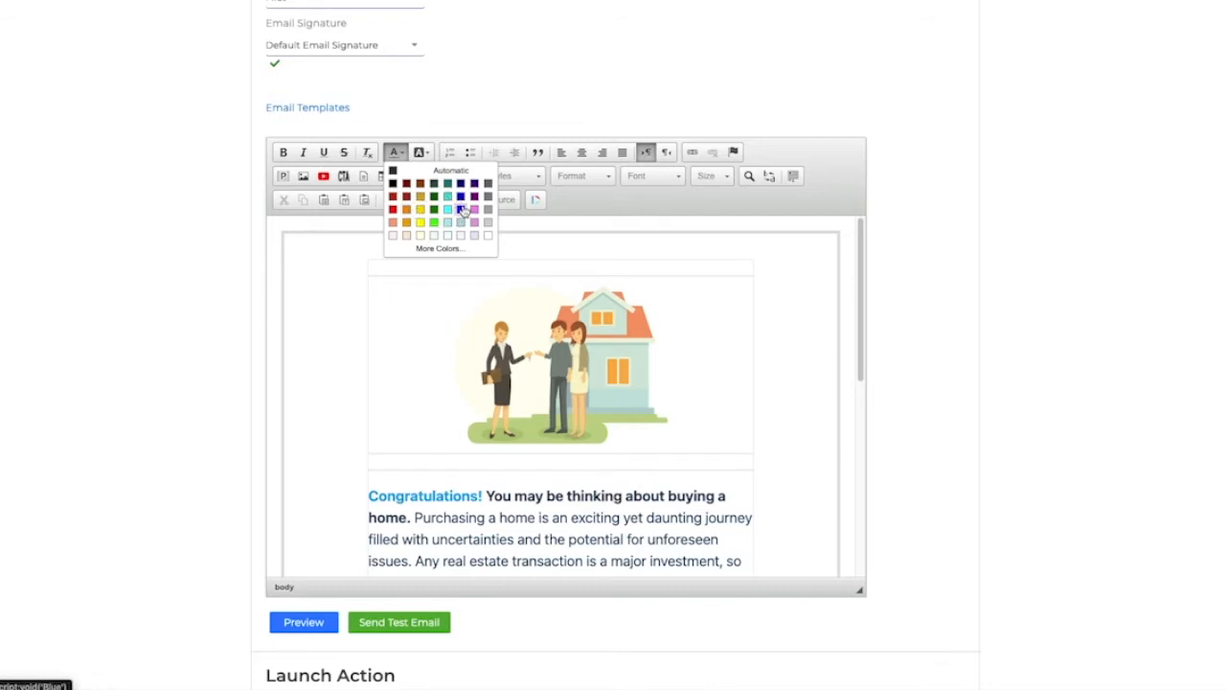
{"action": "left_click", "coordinate": [360, 246]}
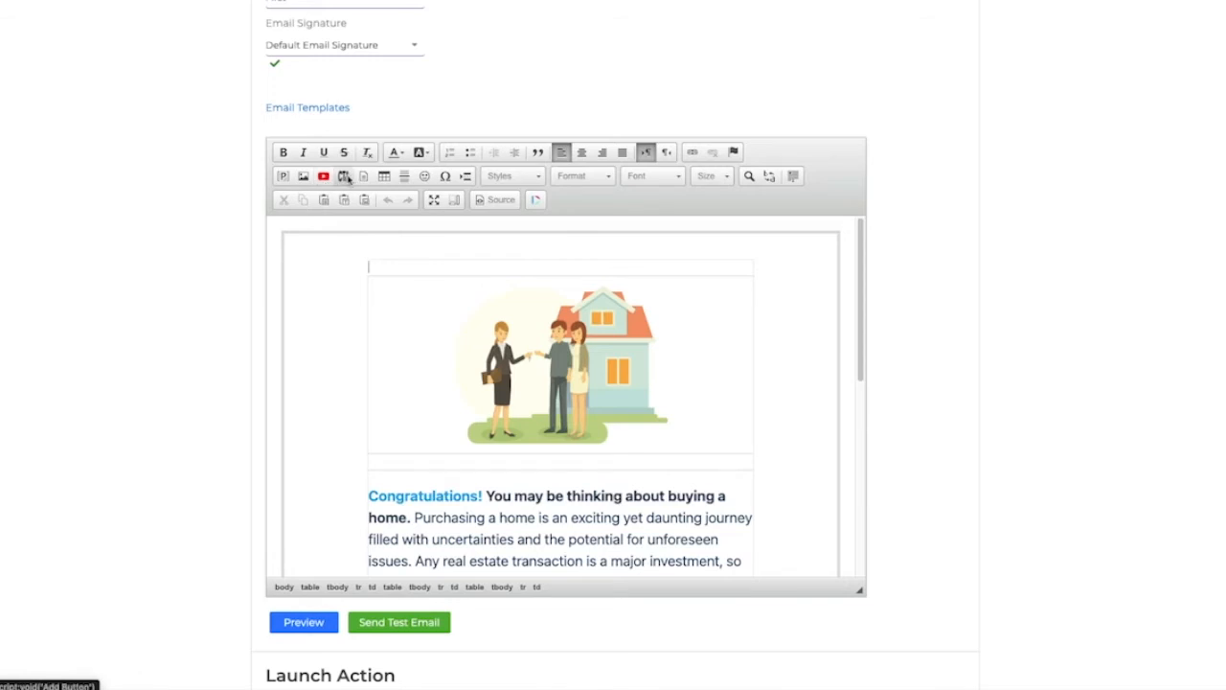
Step: Open the header image's properties and browse the server's image library, then close both without changes
{"action": "double_click", "coordinate": [553, 367]}
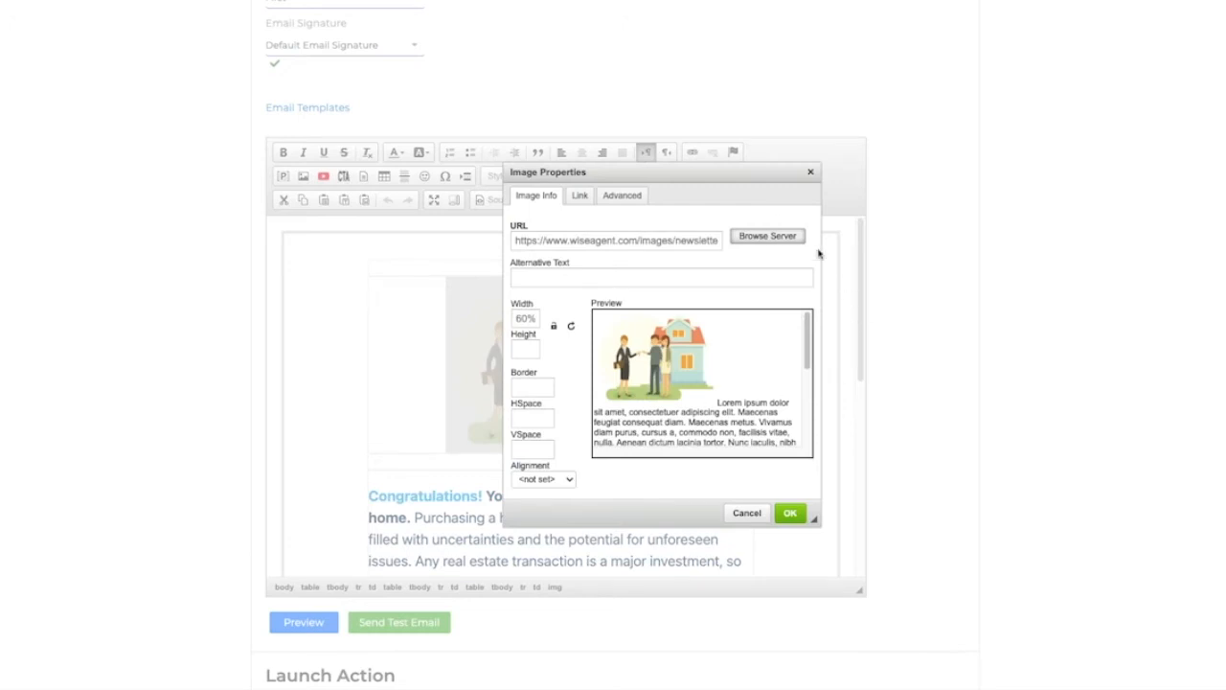
{"action": "left_click", "coordinate": [768, 237]}
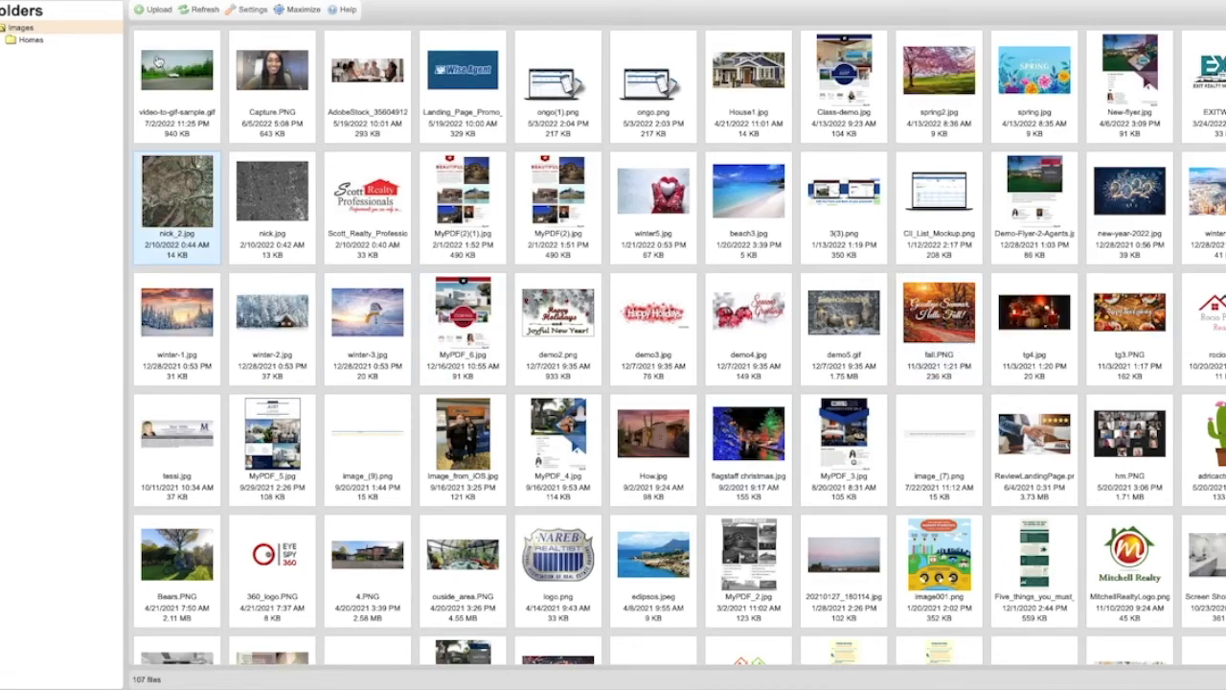
{"action": "key", "text": "super+w"}
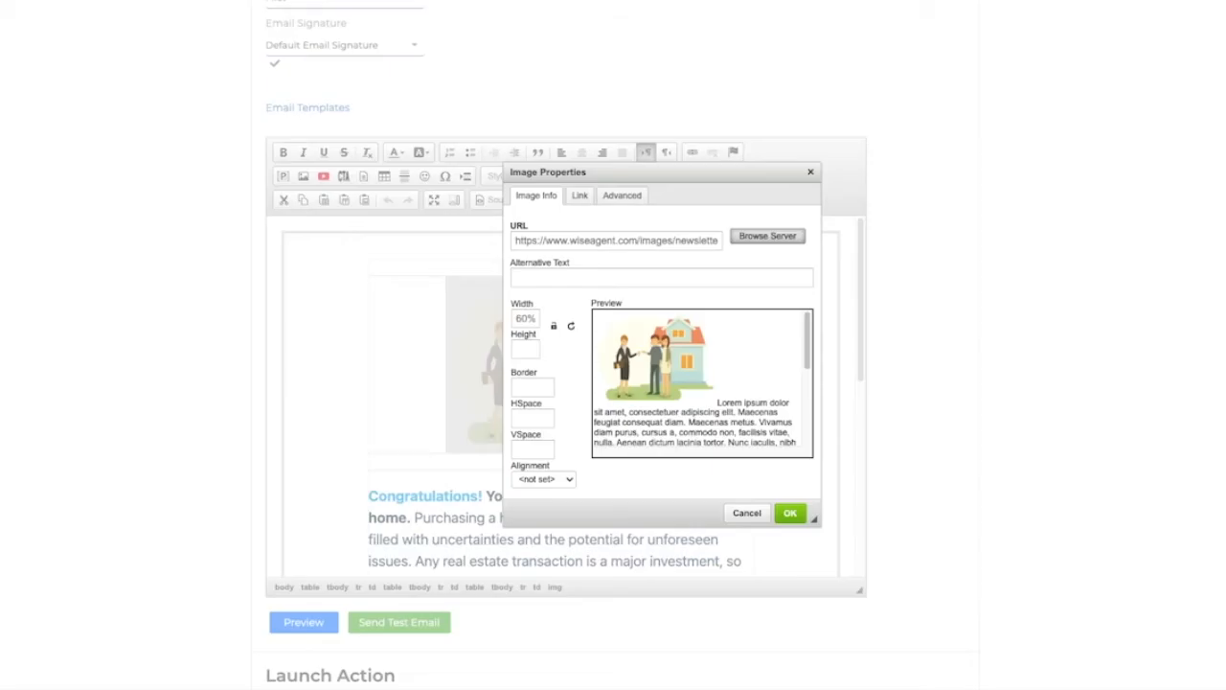
{"action": "left_click", "coordinate": [812, 174]}
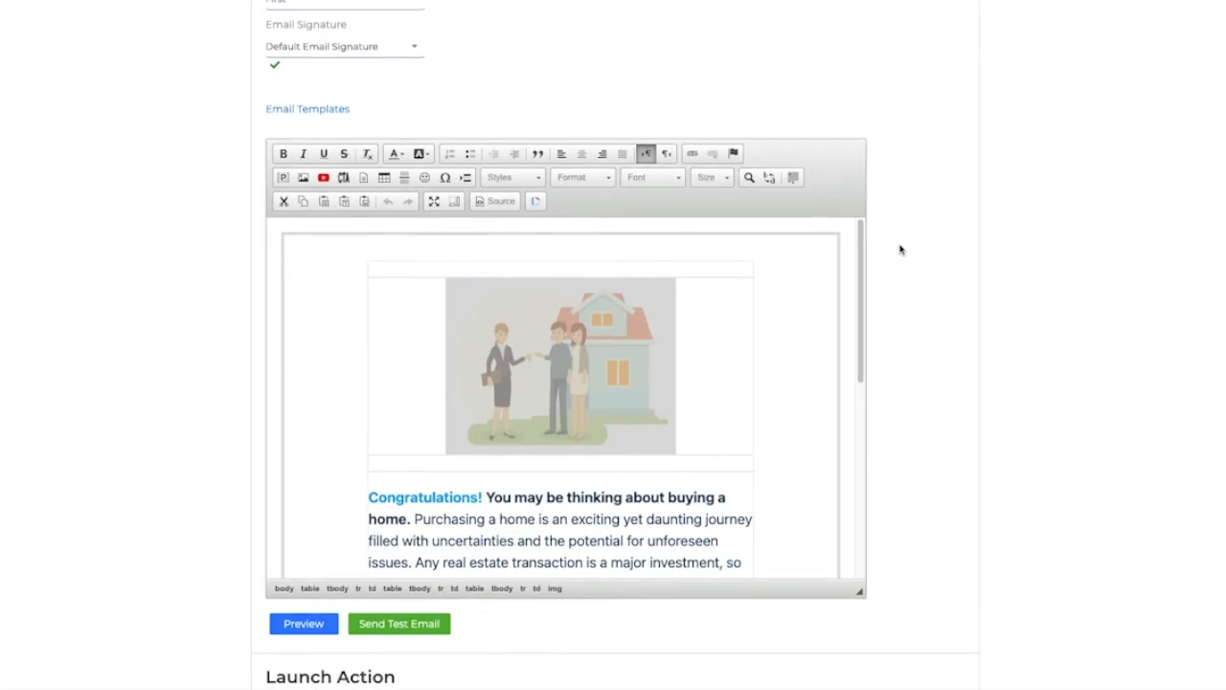
Step: Change the action type to email letter and pick the Neighborhood update intro letter
{"action": "scroll", "coordinate": [901, 249], "scroll_direction": "up", "scroll_amount": 4}
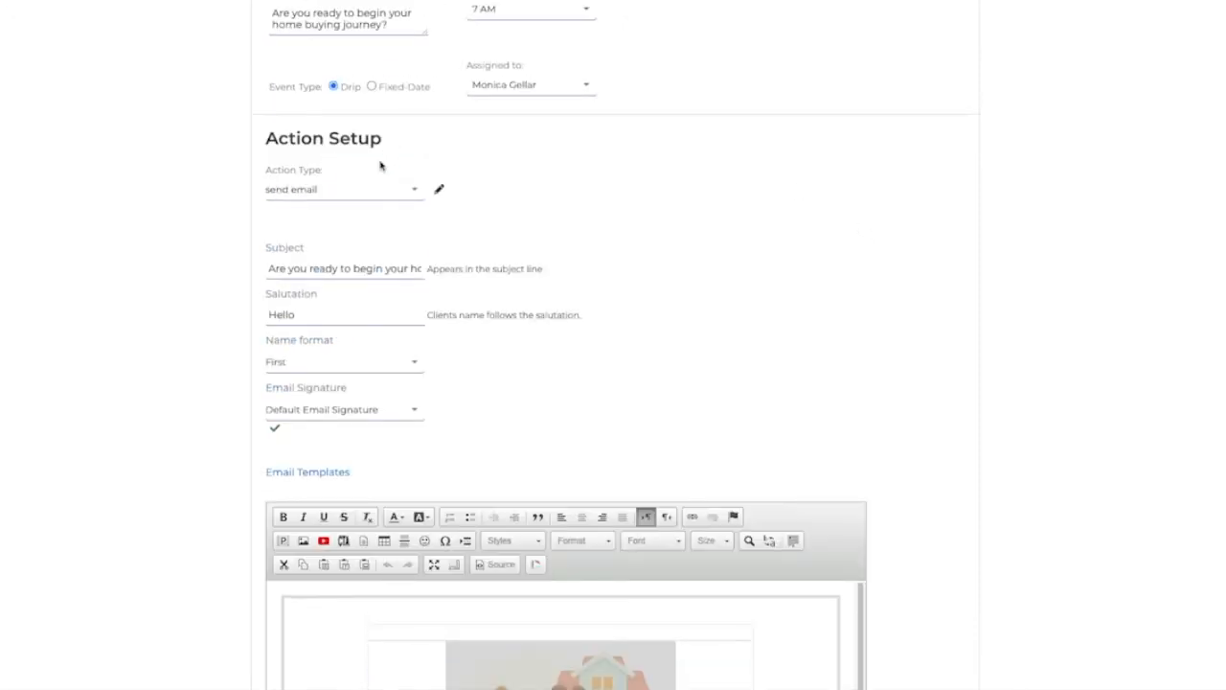
{"action": "left_click", "coordinate": [388, 196]}
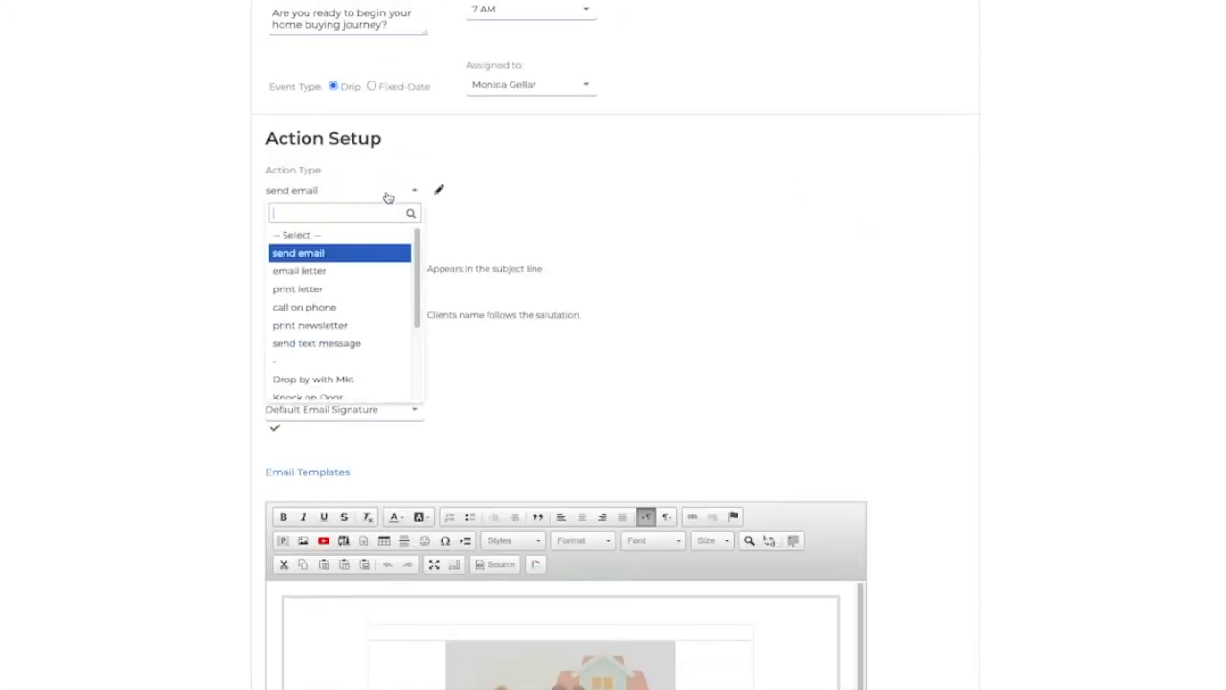
{"action": "left_click", "coordinate": [310, 272]}
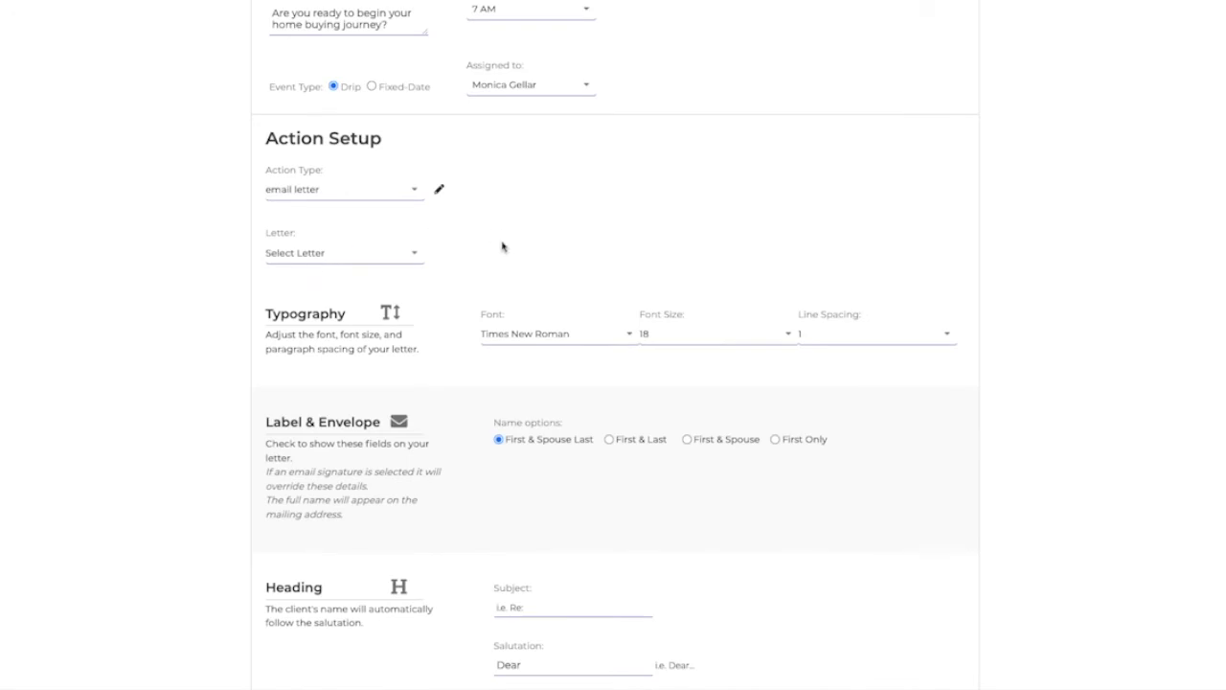
{"action": "left_click", "coordinate": [317, 254]}
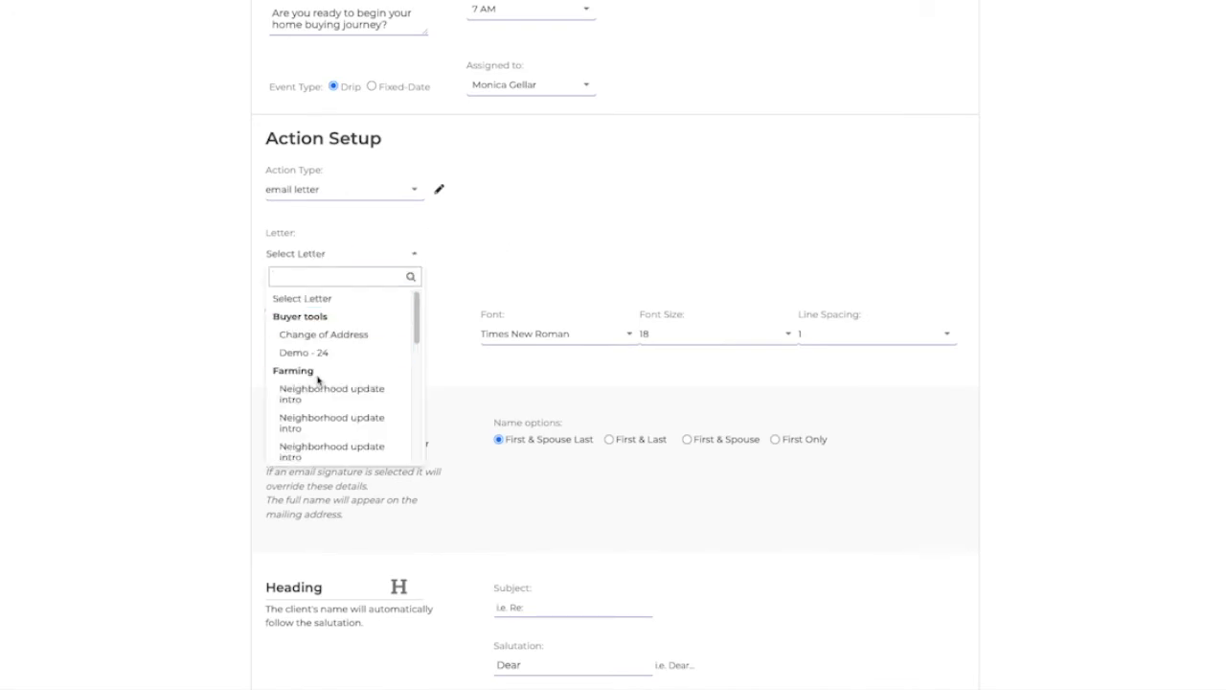
{"action": "left_click", "coordinate": [355, 393]}
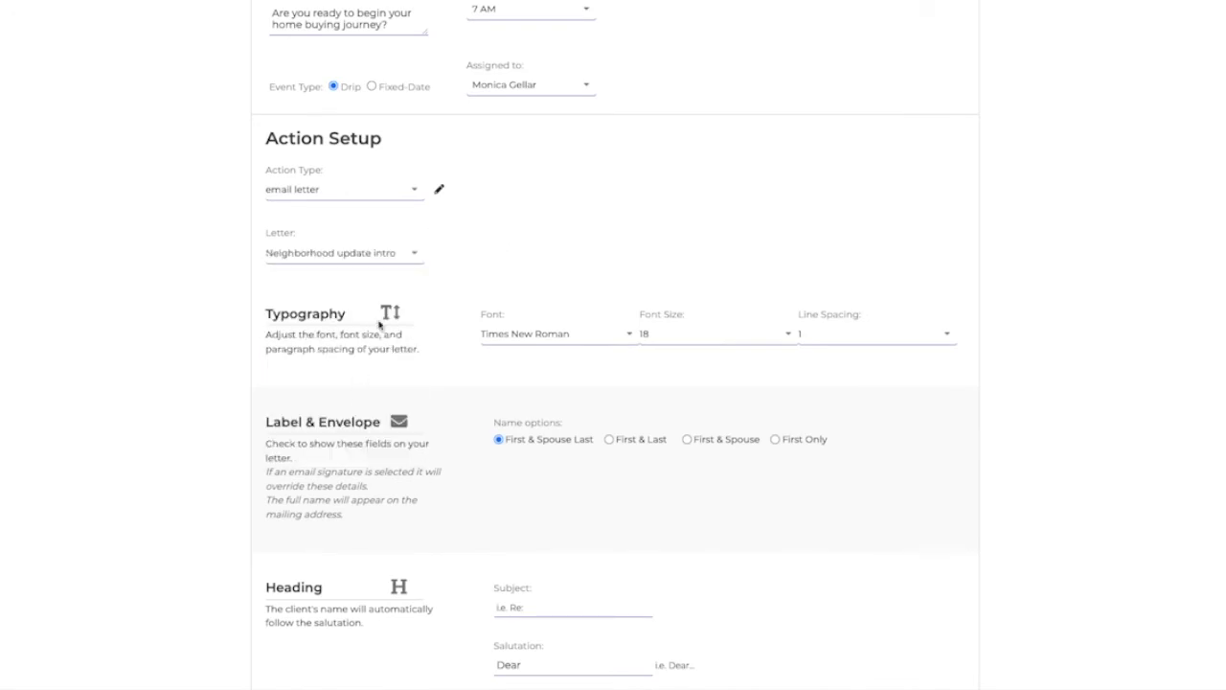
Step: Review the letter's typography, label, heading, details, signature and legal settings
{"action": "scroll", "coordinate": [546, 445], "scroll_direction": "down", "scroll_amount": 1}
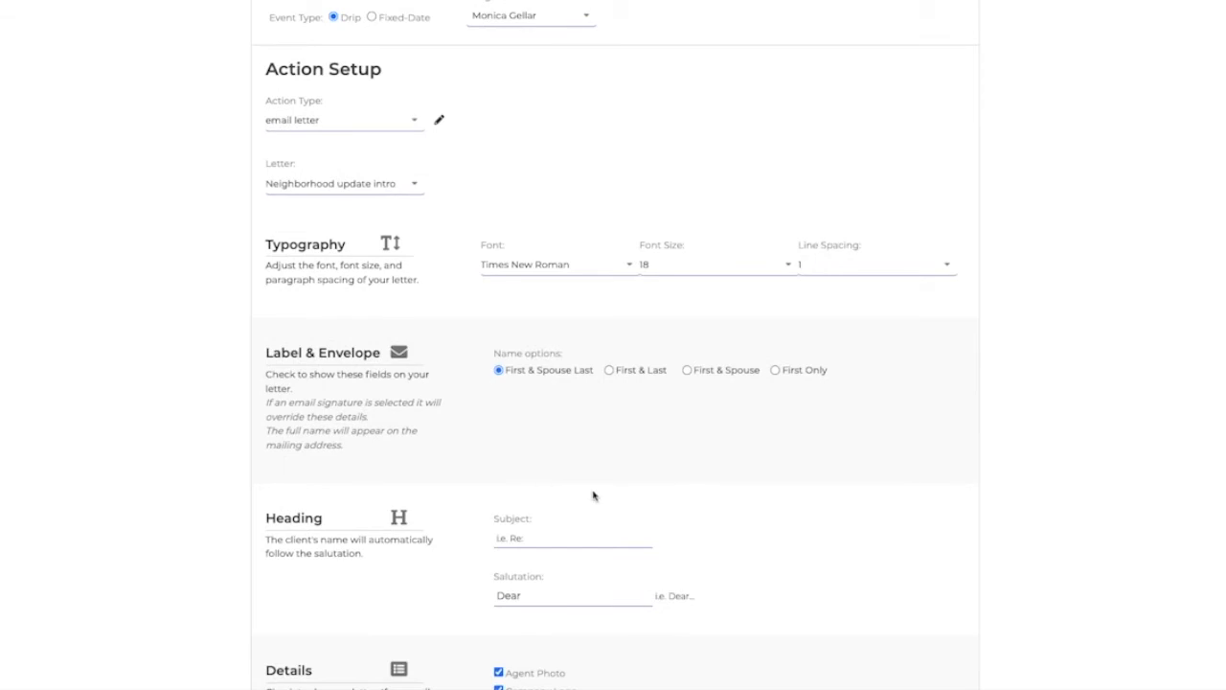
{"action": "scroll", "coordinate": [584, 498], "scroll_direction": "down", "scroll_amount": 1}
{"action": "scroll", "coordinate": [512, 504], "scroll_direction": "down", "scroll_amount": 2}
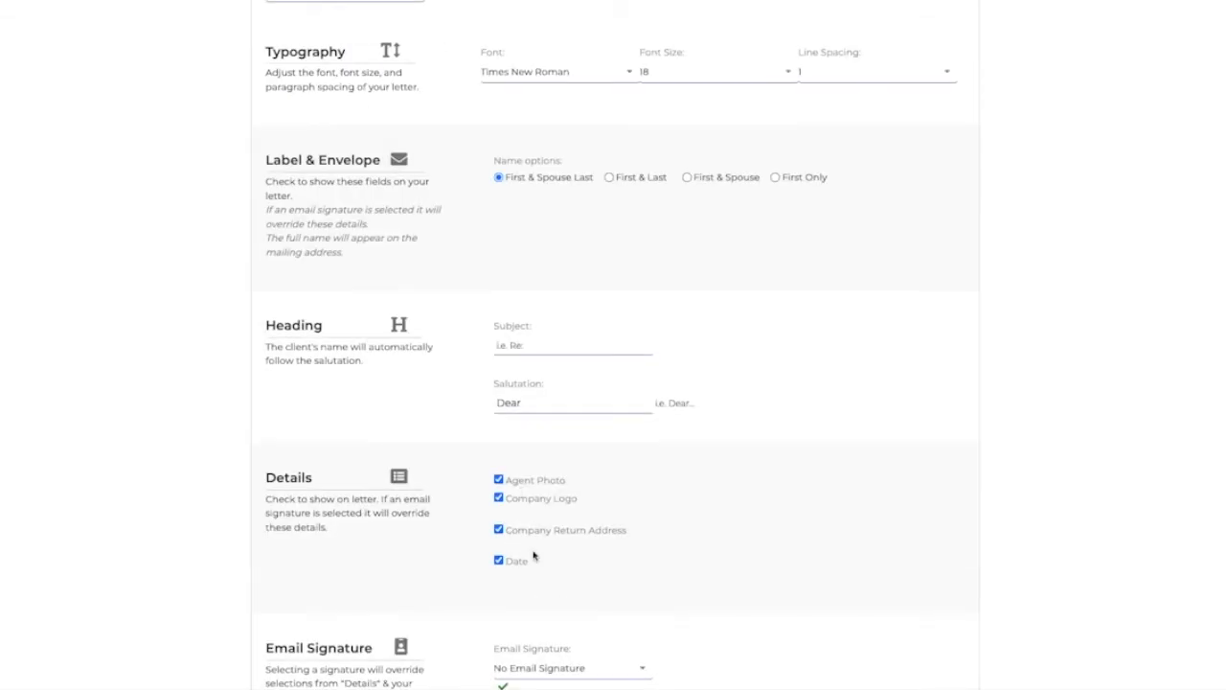
{"action": "scroll", "coordinate": [533, 556], "scroll_direction": "down", "scroll_amount": 4}
{"action": "scroll", "coordinate": [534, 641], "scroll_direction": "down", "scroll_amount": 5}
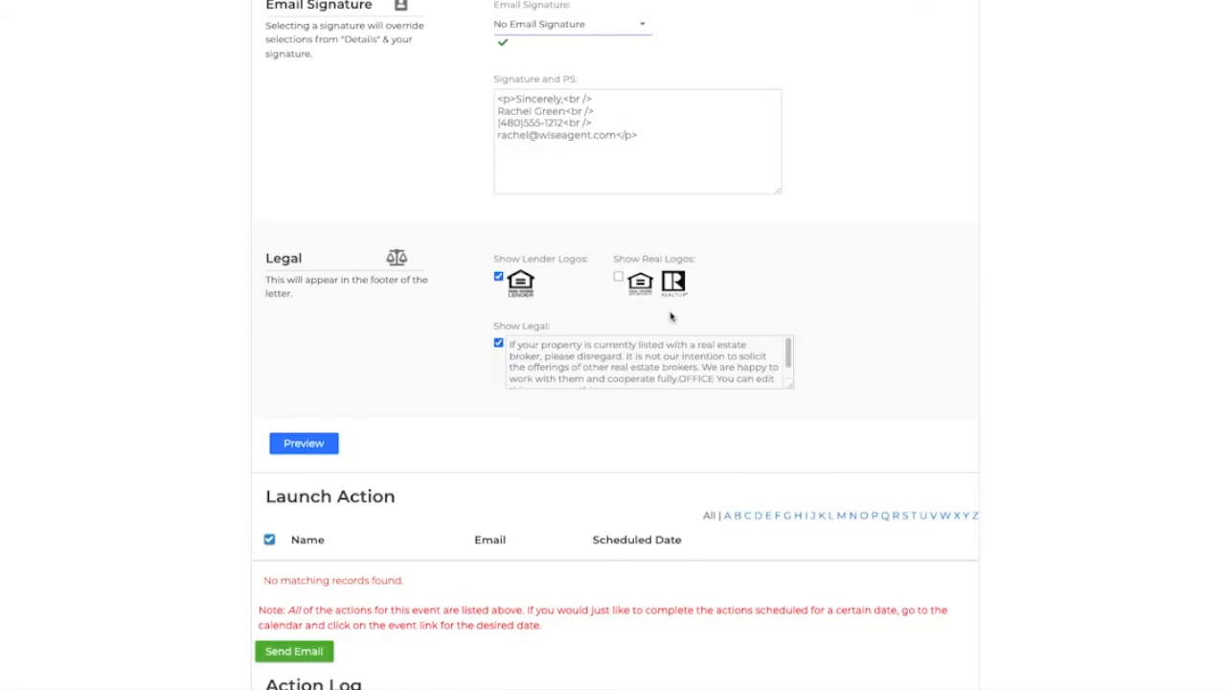
Step: Switch the action to send text message with the second text number and a first and last name placeholder message
{"action": "scroll", "coordinate": [670, 317], "scroll_direction": "up", "scroll_amount": 6}
{"action": "scroll", "coordinate": [713, 323], "scroll_direction": "up", "scroll_amount": 5}
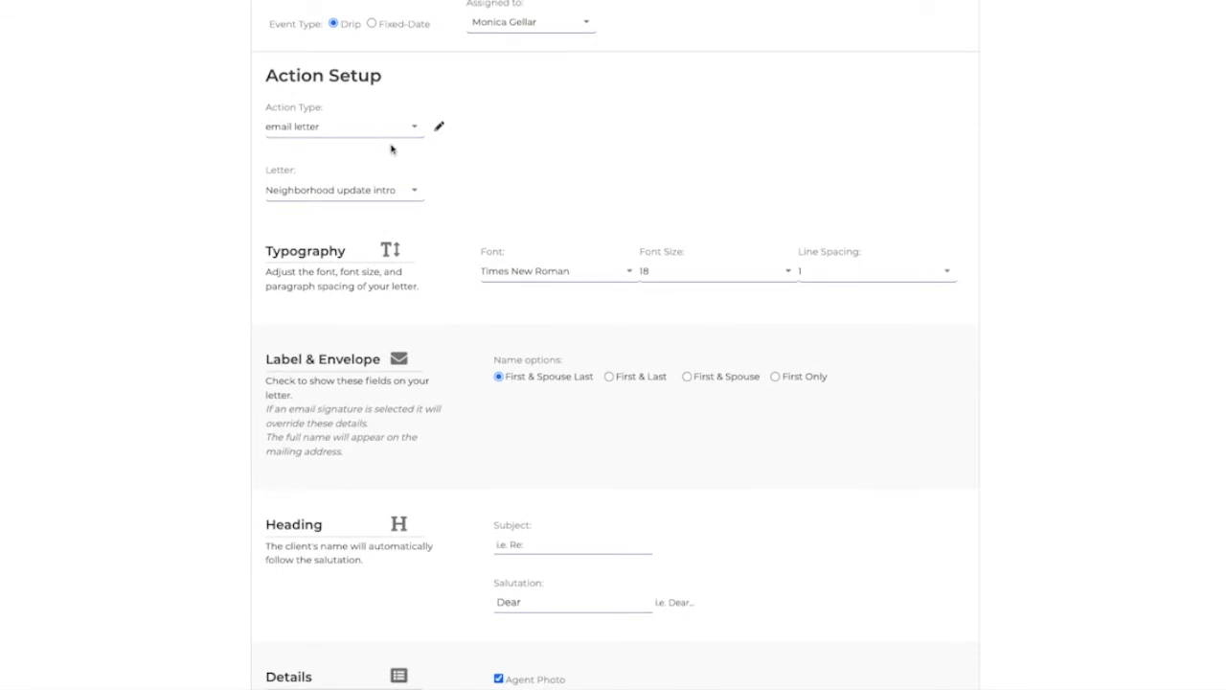
{"action": "left_click", "coordinate": [405, 133]}
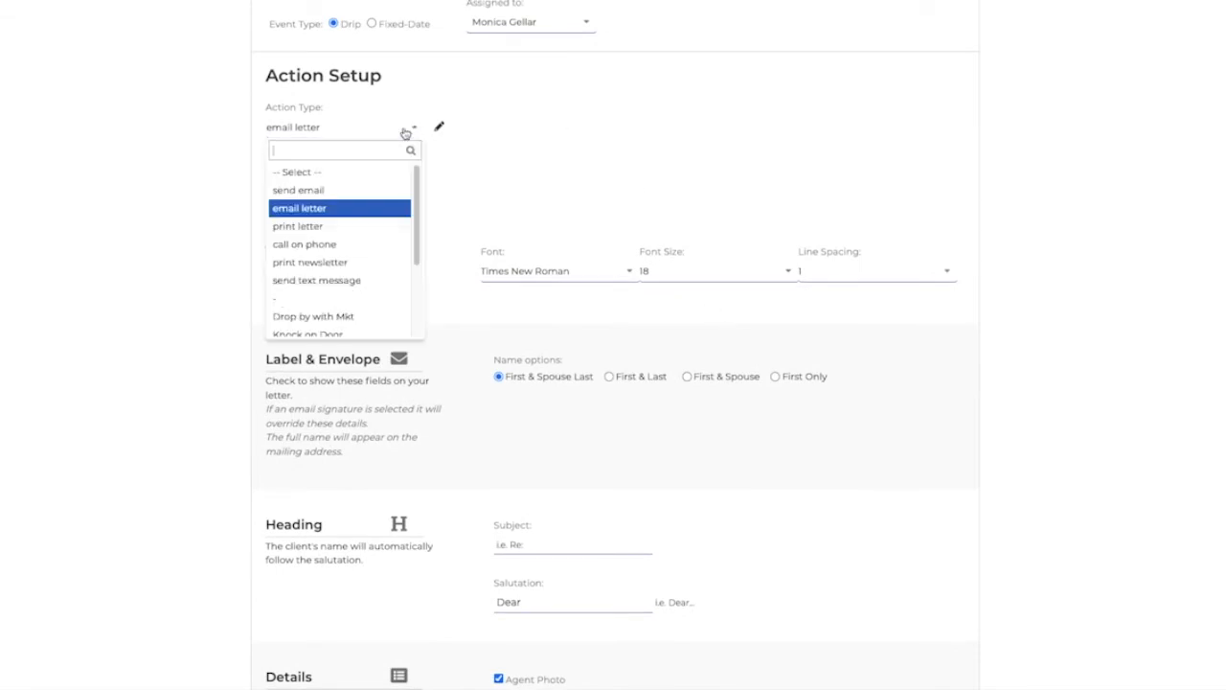
{"action": "left_click", "coordinate": [310, 280]}
{"action": "left_click", "coordinate": [328, 206]}
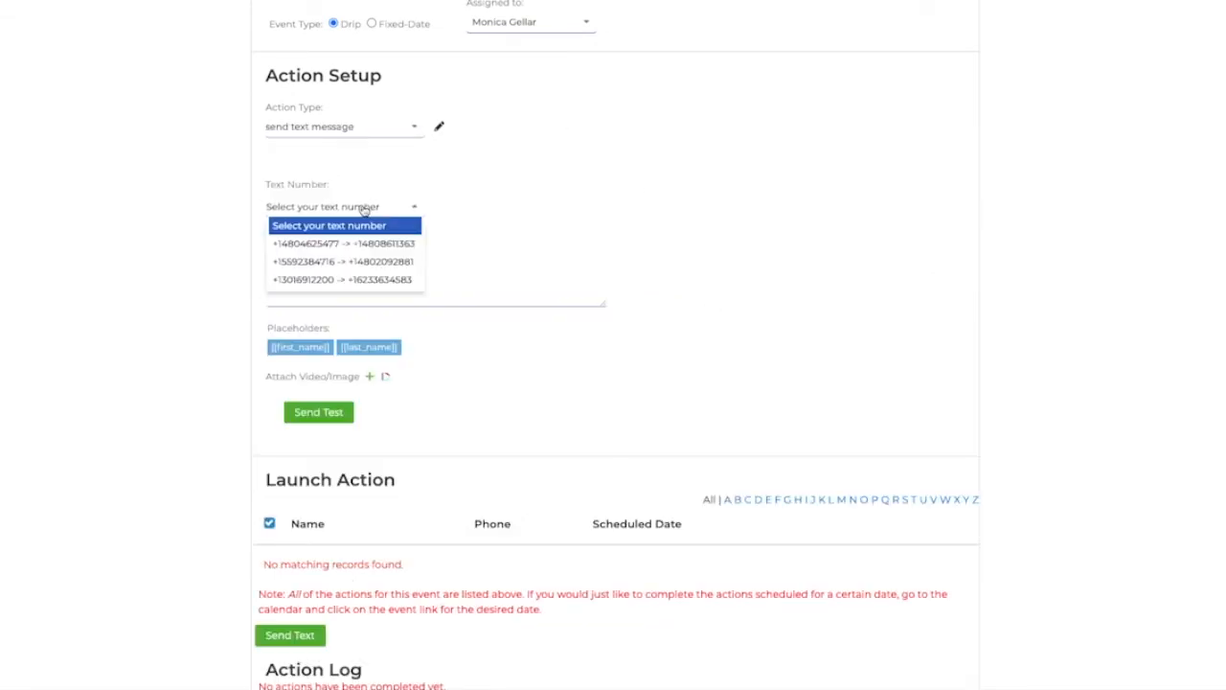
{"action": "left_click", "coordinate": [359, 260]}
{"action": "left_click", "coordinate": [300, 347]}
{"action": "left_click", "coordinate": [369, 347]}
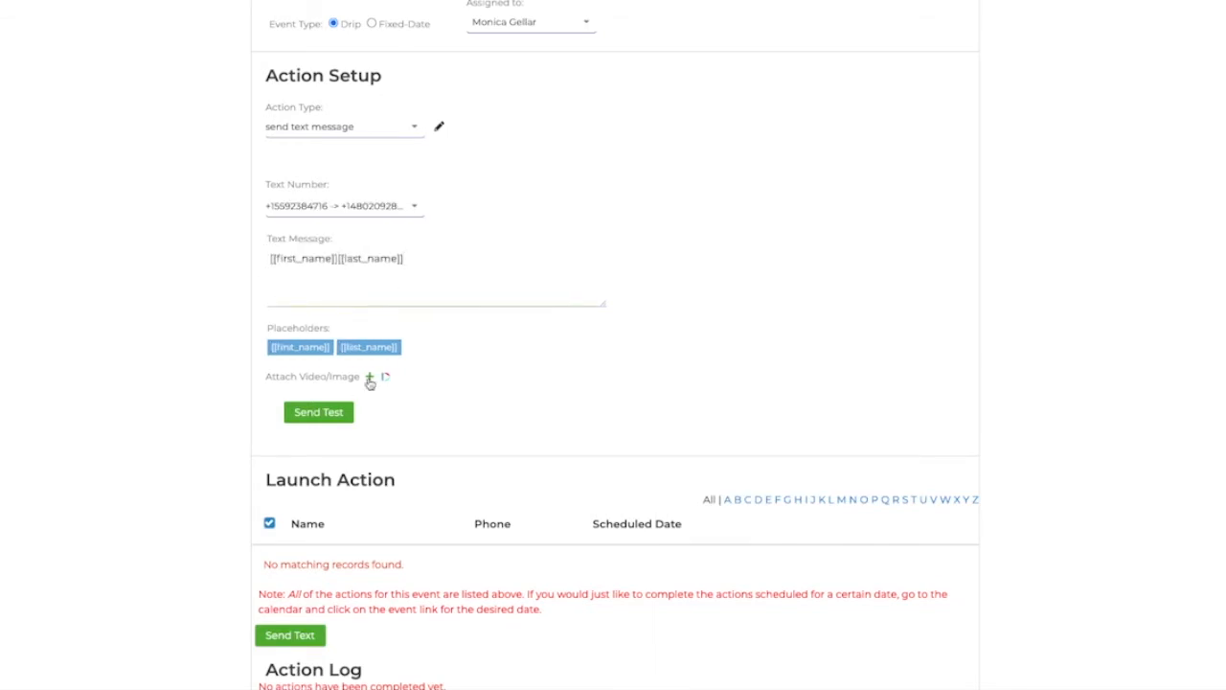
Step: Open the text media attachment dialog and close it, then open the test text number field
{"action": "left_click", "coordinate": [370, 378]}
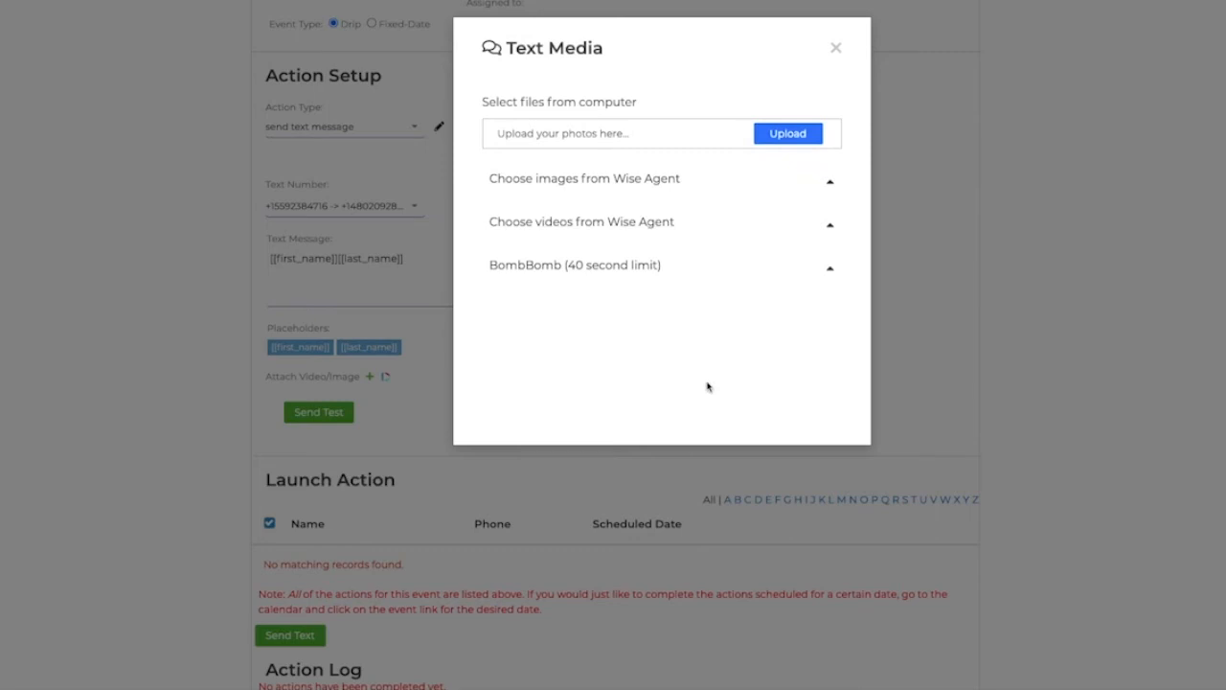
{"action": "left_click", "coordinate": [836, 48]}
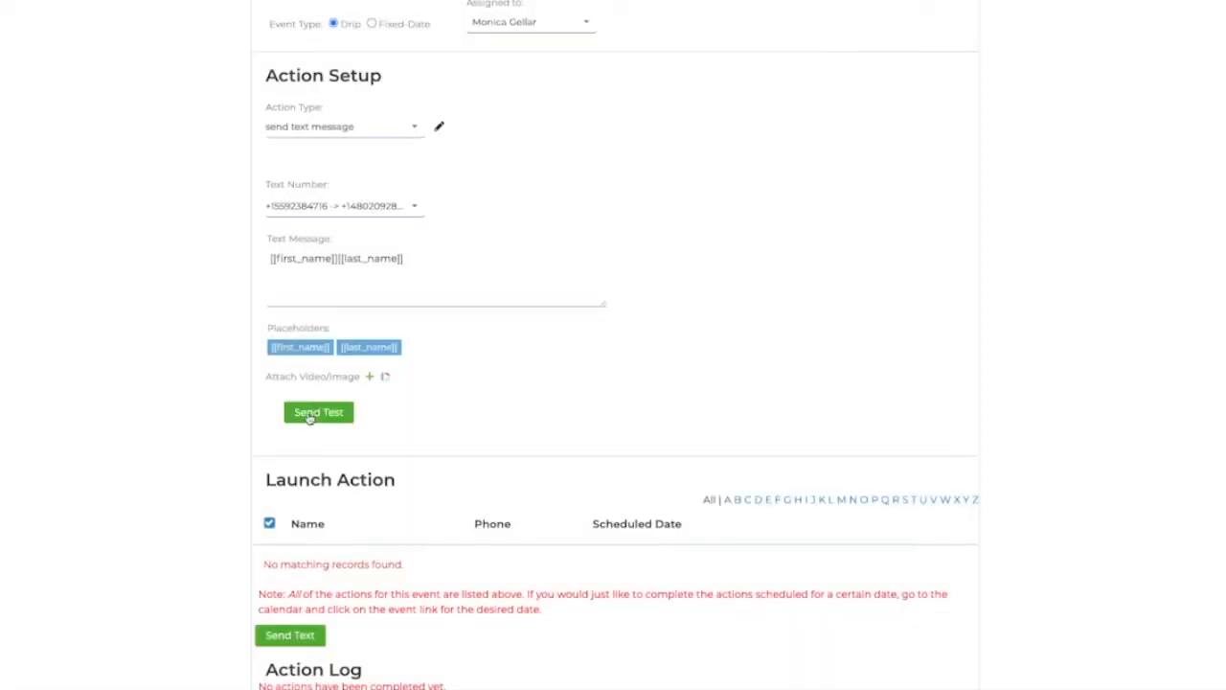
{"action": "left_click", "coordinate": [308, 416]}
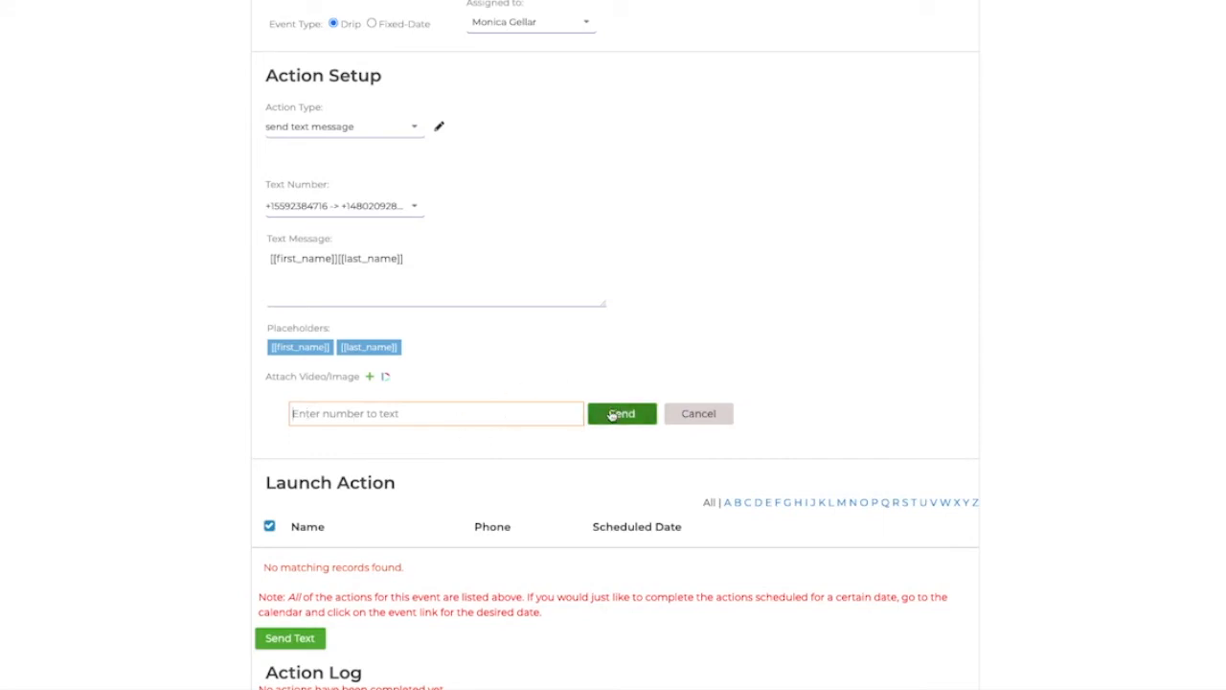
Step: Change the action type to call on phone and advance to the next action
{"action": "left_click", "coordinate": [410, 130]}
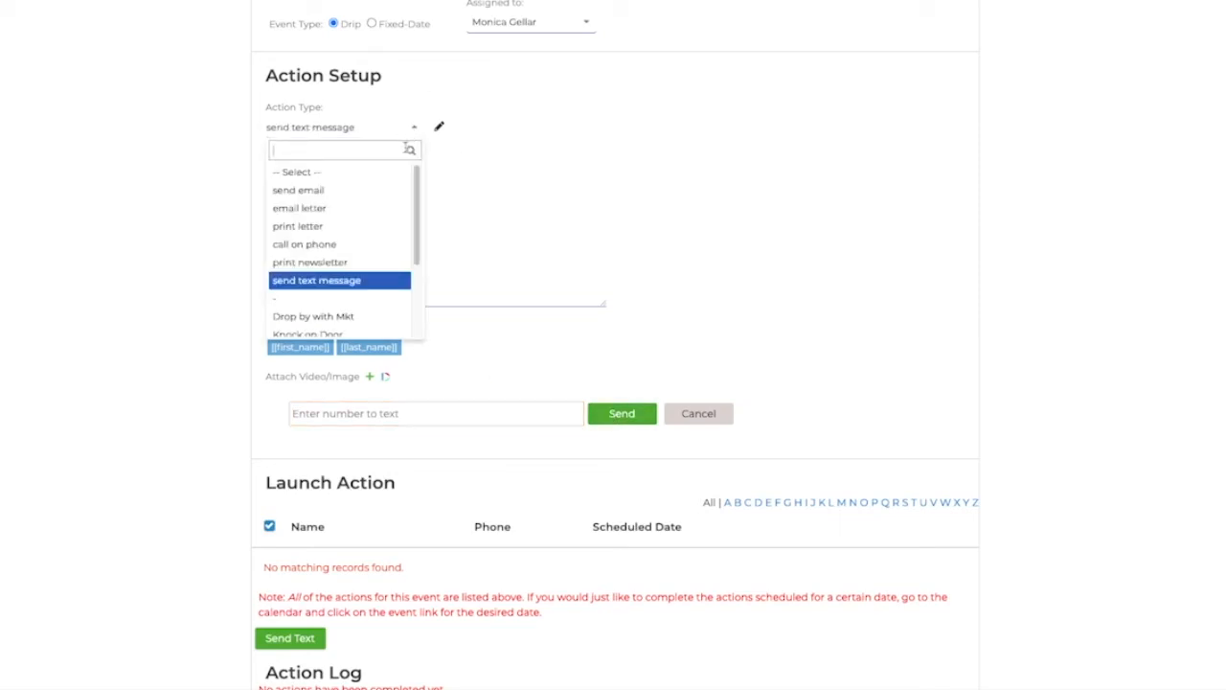
{"action": "left_click", "coordinate": [355, 245]}
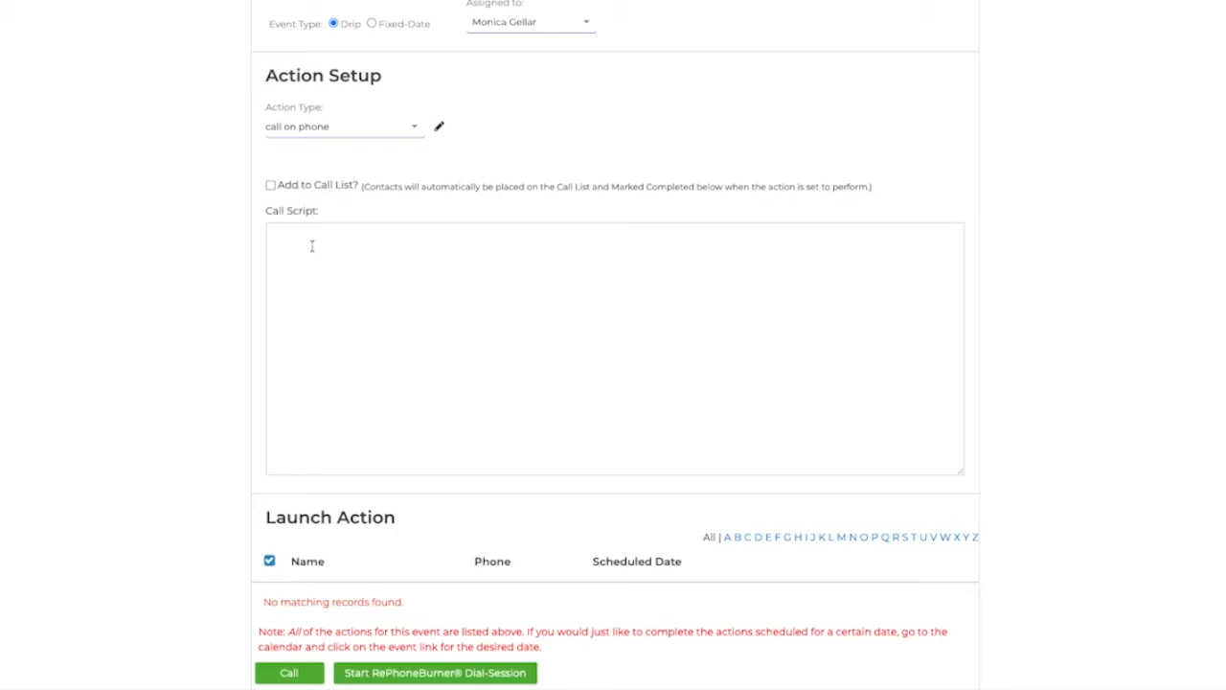
{"action": "scroll", "coordinate": [454, 392], "scroll_direction": "down", "scroll_amount": 3}
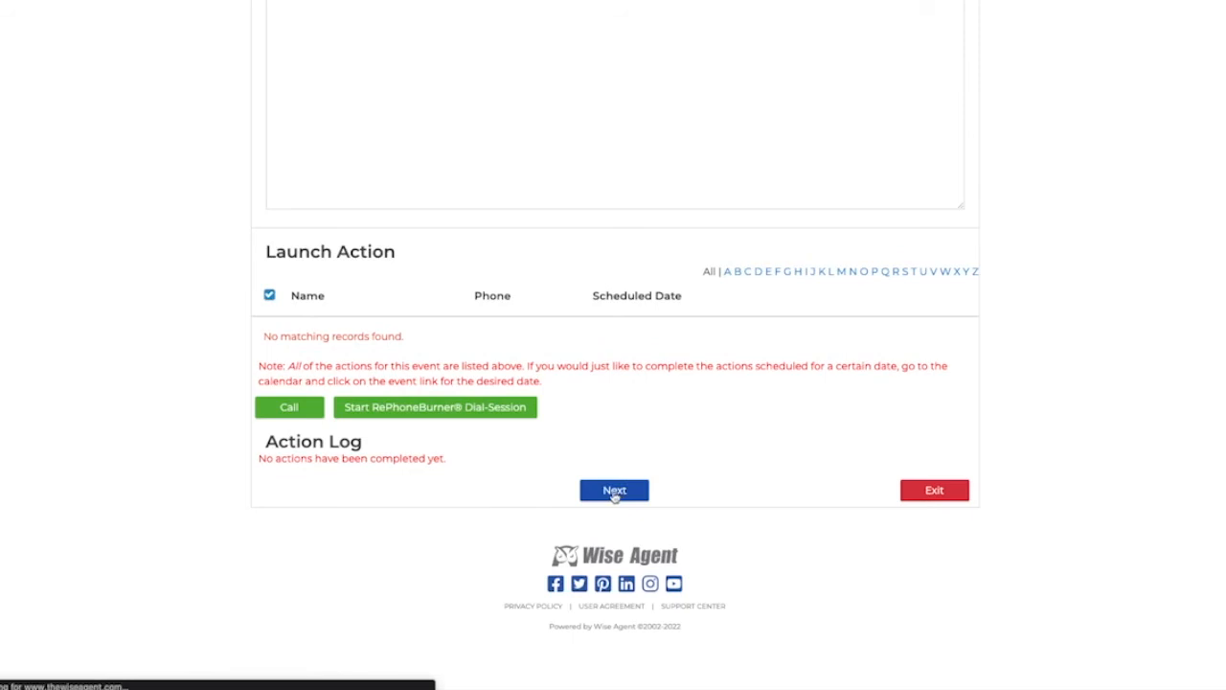
{"action": "left_click", "coordinate": [607, 492]}
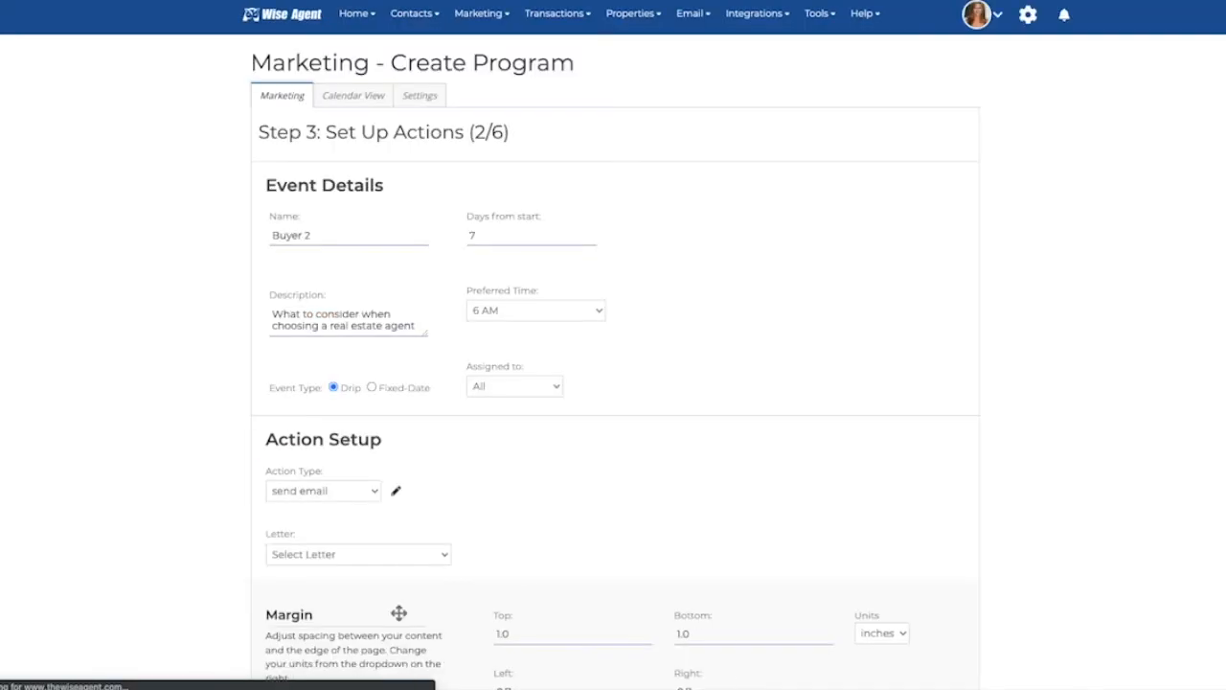
Step: Advance past the Buyer 2 email action to the next action
{"action": "scroll", "coordinate": [459, 510], "scroll_direction": "down", "scroll_amount": 6}
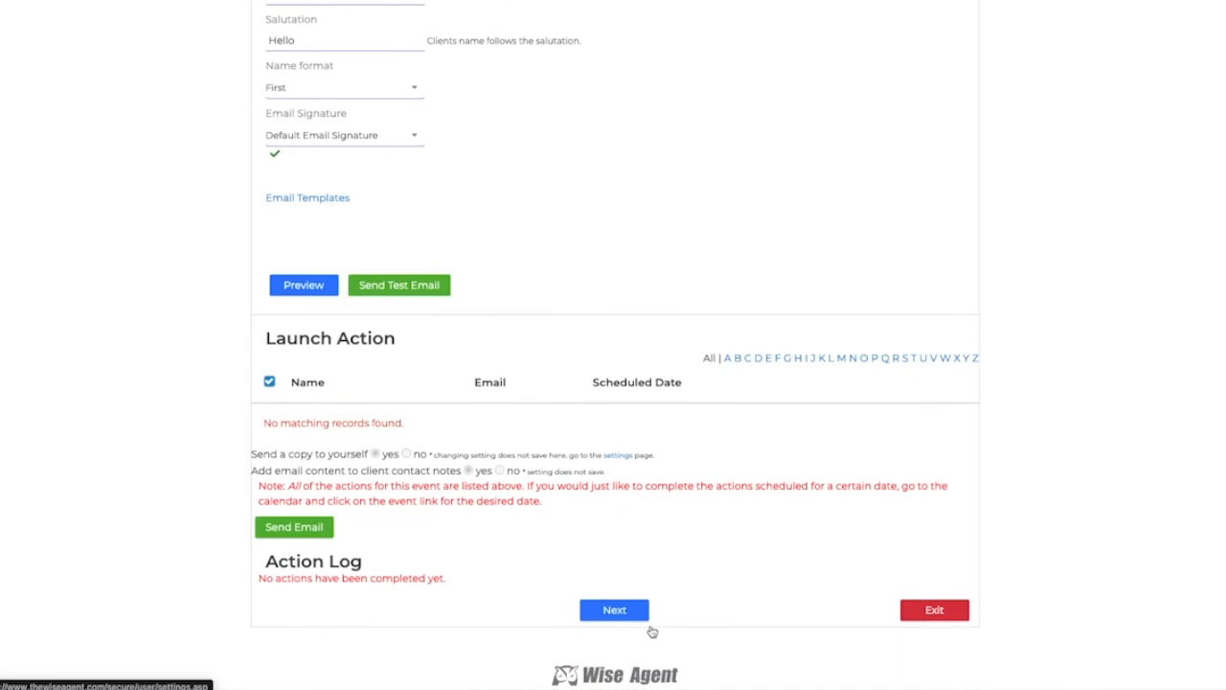
{"action": "left_click", "coordinate": [632, 612]}
Step: Scroll through the Buyer 3 email action and advance to the next action
{"action": "scroll", "coordinate": [502, 437], "scroll_direction": "down", "scroll_amount": 1}
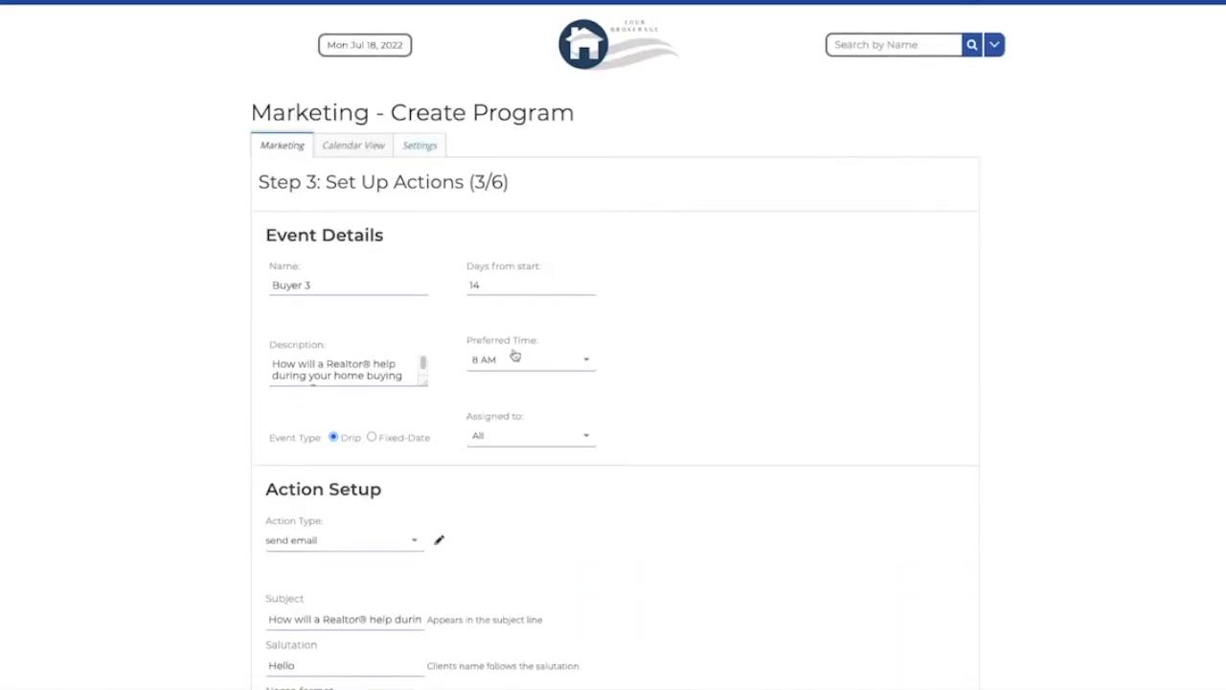
{"action": "scroll", "coordinate": [515, 355], "scroll_direction": "up", "scroll_amount": 1}
{"action": "scroll", "coordinate": [579, 443], "scroll_direction": "down", "scroll_amount": 8}
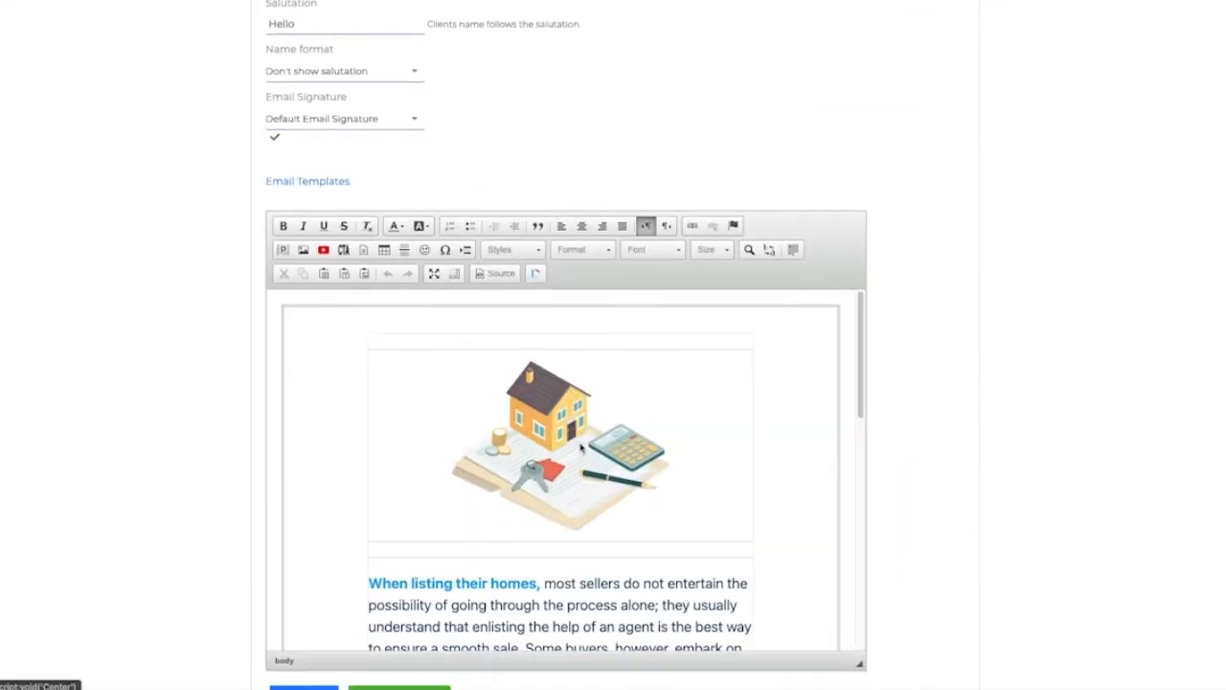
{"action": "scroll", "coordinate": [557, 429], "scroll_direction": "down", "scroll_amount": 5}
{"action": "scroll", "coordinate": [557, 429], "scroll_direction": "down", "scroll_amount": 3}
{"action": "scroll", "coordinate": [557, 429], "scroll_direction": "down", "scroll_amount": 2}
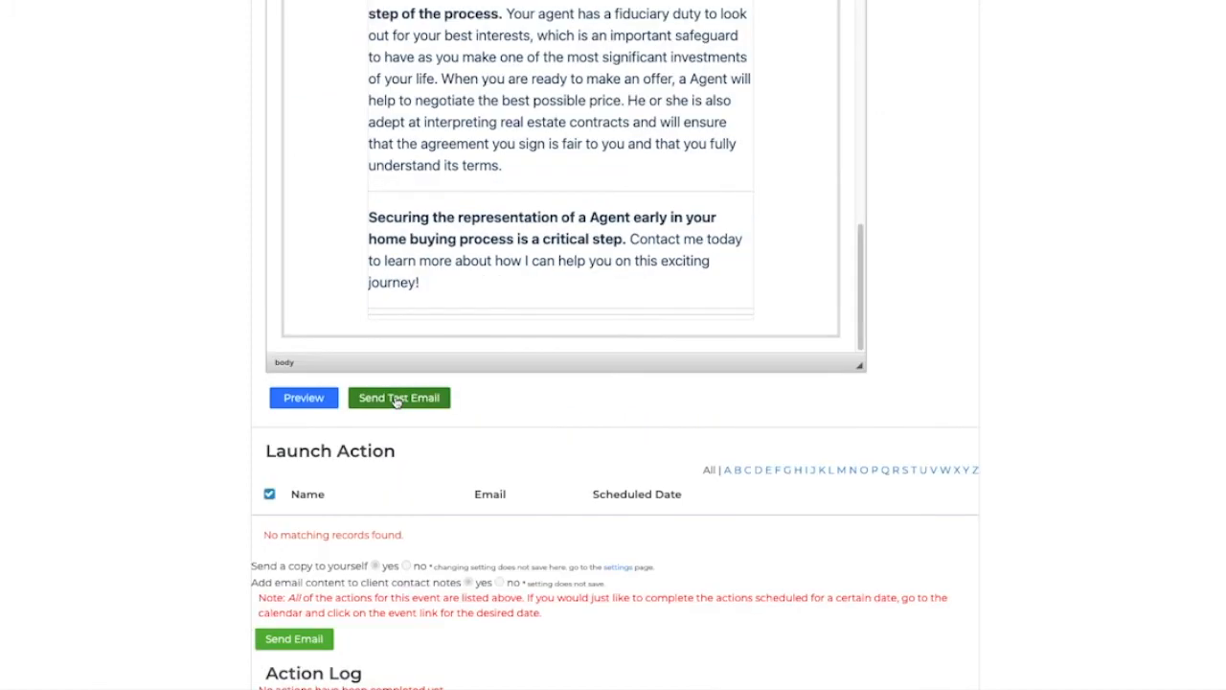
{"action": "scroll", "coordinate": [479, 451], "scroll_direction": "down", "scroll_amount": 2}
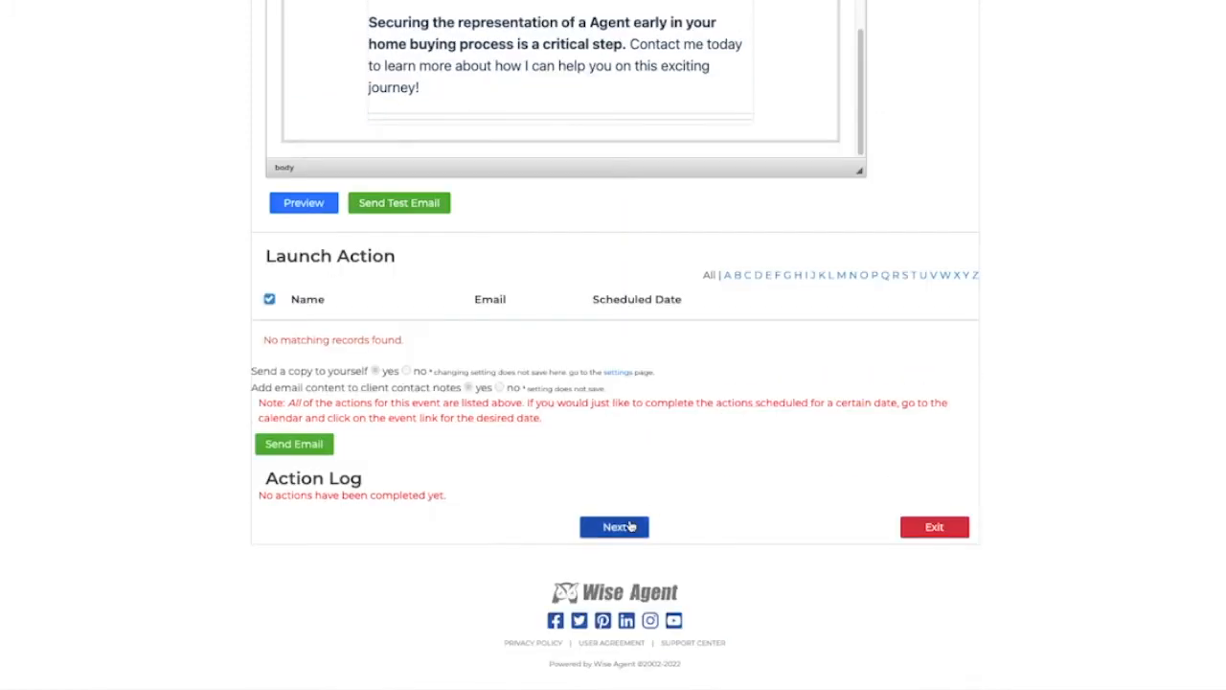
{"action": "left_click", "coordinate": [614, 526]}
Step: Review the Buyer4 email body and open its preview
{"action": "scroll", "coordinate": [643, 413], "scroll_direction": "down", "scroll_amount": 4}
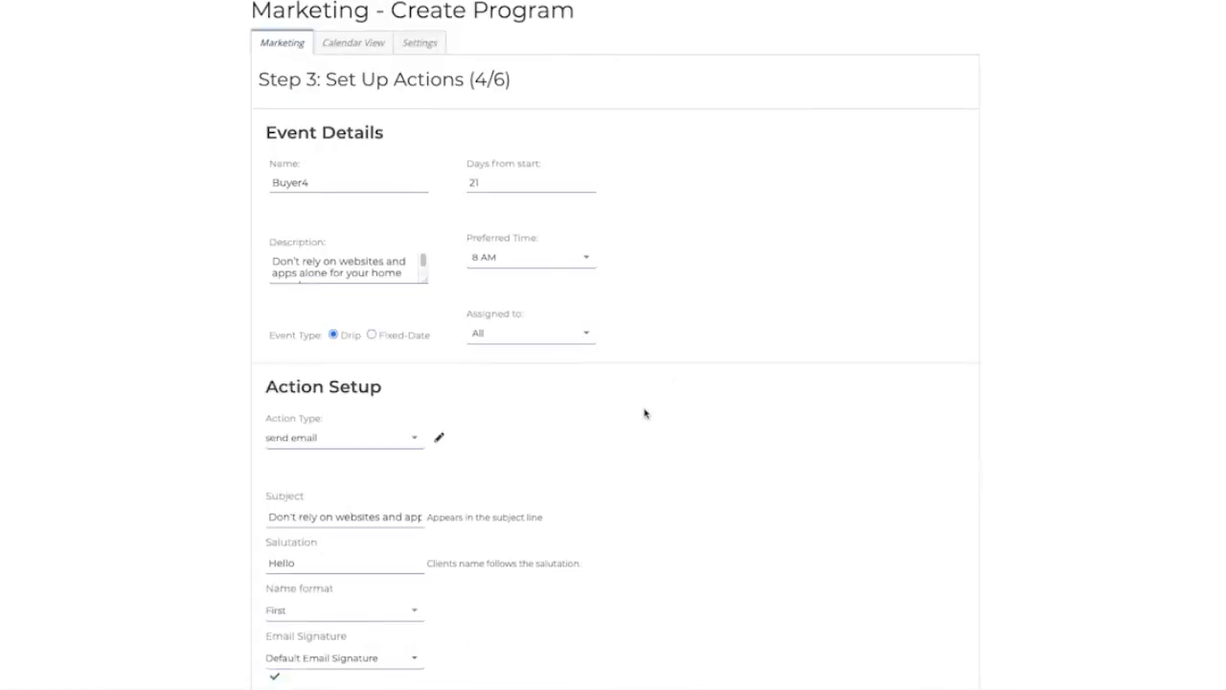
{"action": "scroll", "coordinate": [644, 417], "scroll_direction": "up", "scroll_amount": 4}
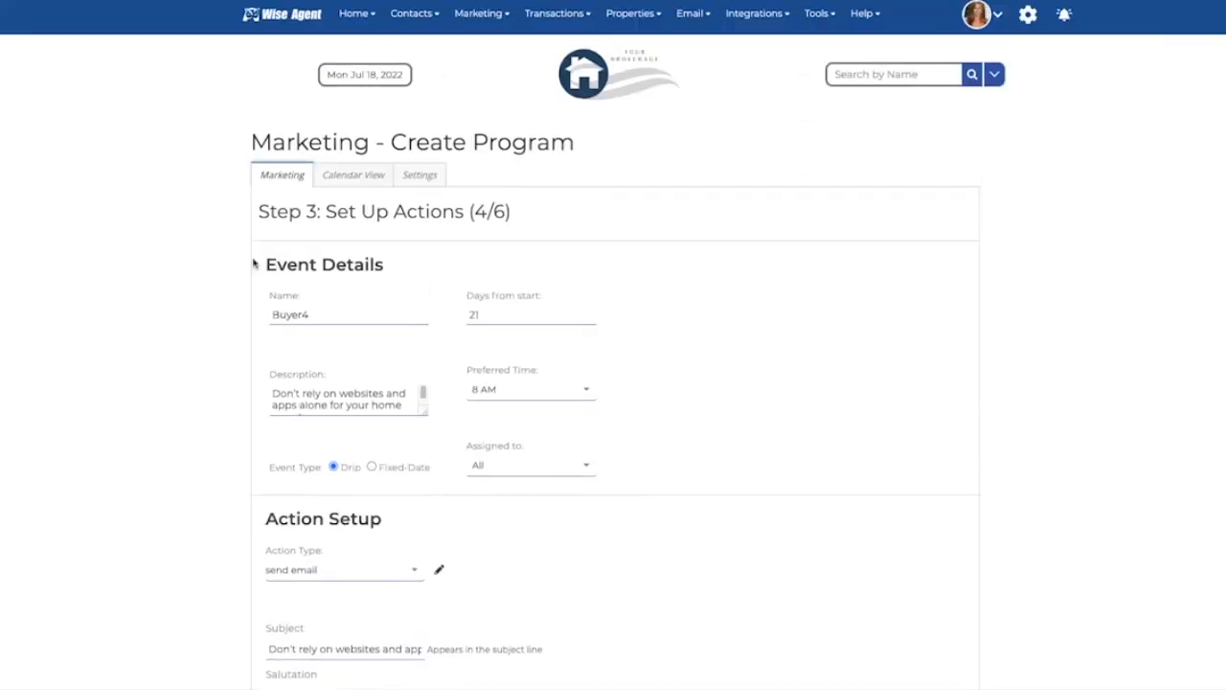
{"action": "scroll", "coordinate": [649, 402], "scroll_direction": "down", "scroll_amount": 4}
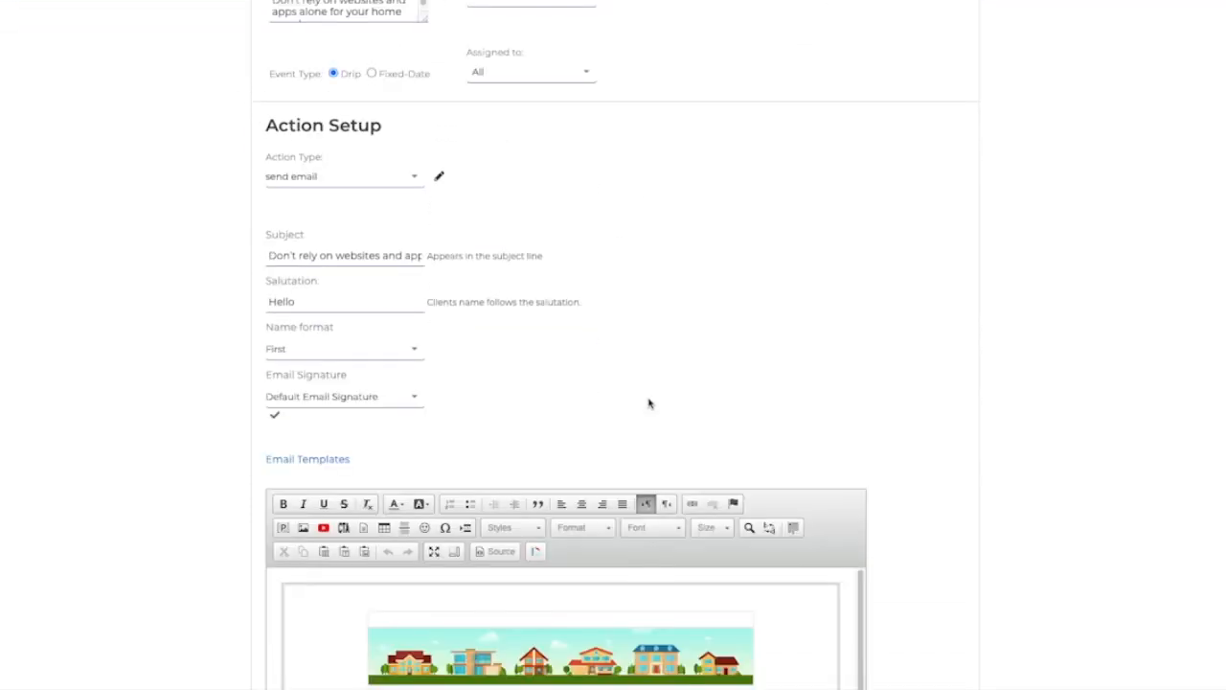
{"action": "scroll", "coordinate": [648, 403], "scroll_direction": "down", "scroll_amount": 4}
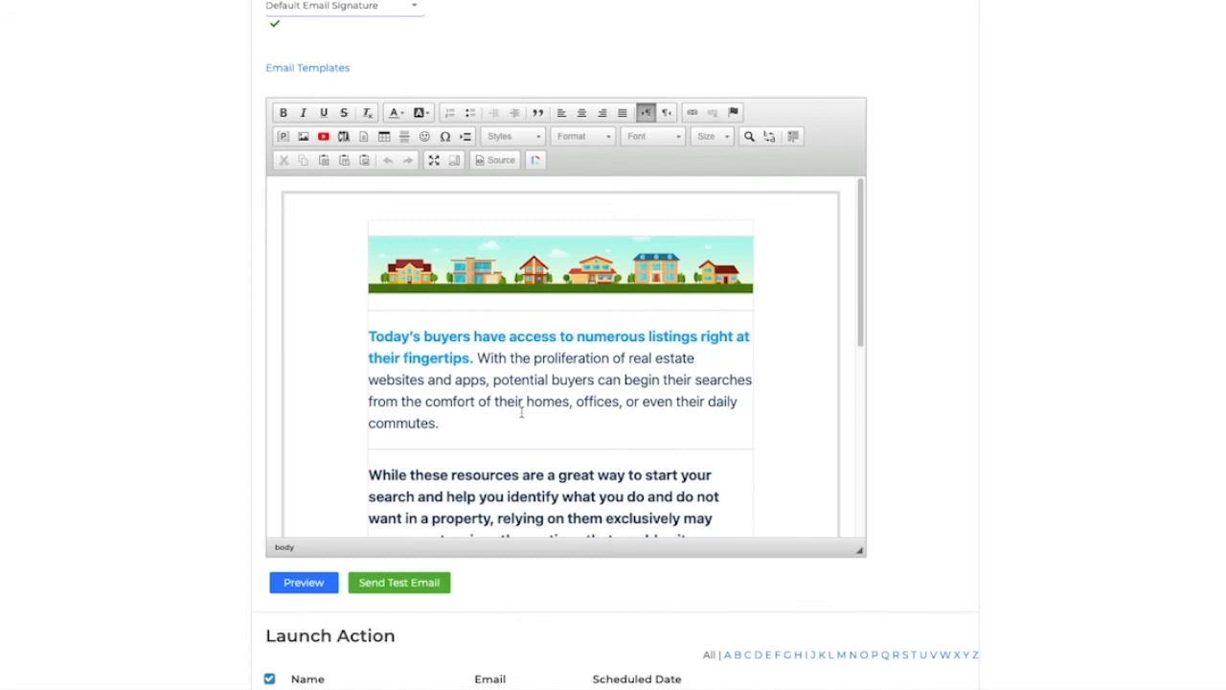
{"action": "scroll", "coordinate": [574, 449], "scroll_direction": "down", "scroll_amount": 4}
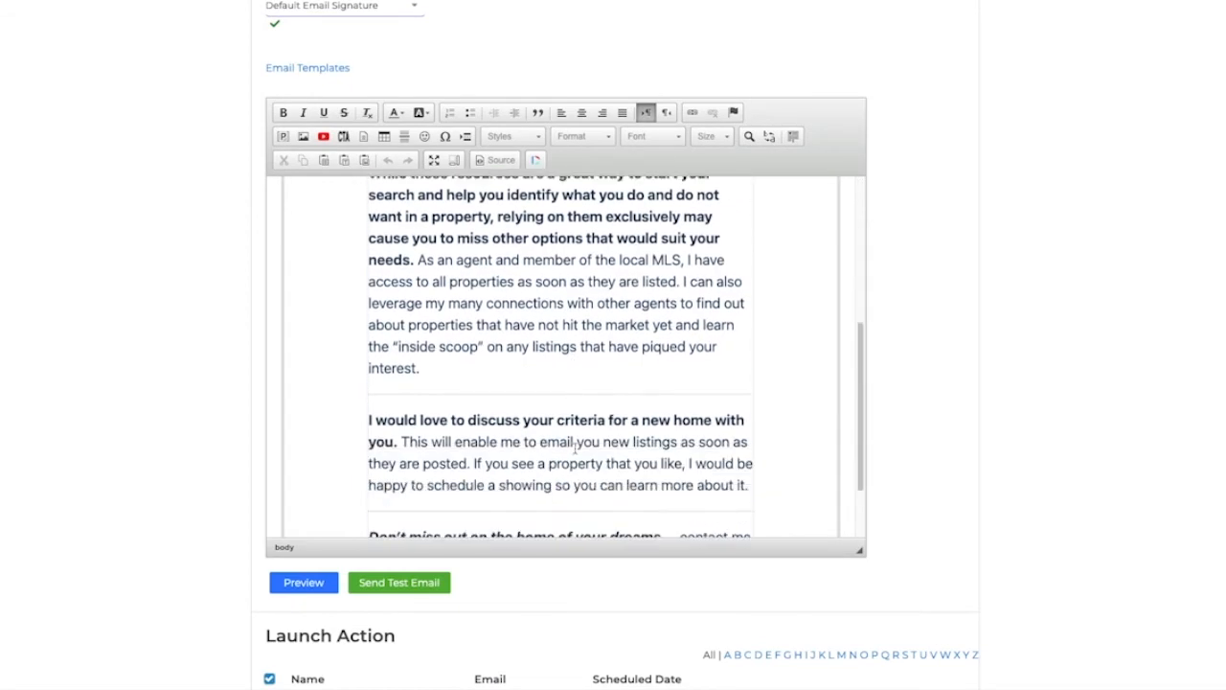
{"action": "scroll", "coordinate": [575, 449], "scroll_direction": "up", "scroll_amount": 5}
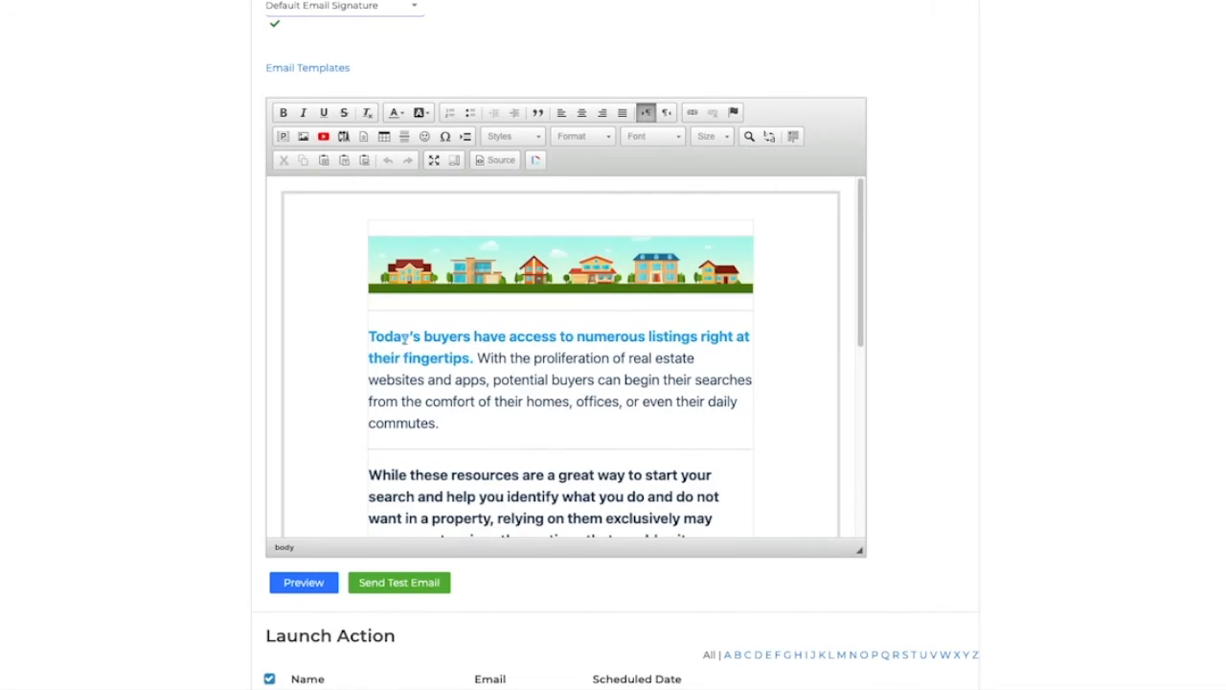
{"action": "left_click", "coordinate": [313, 583]}
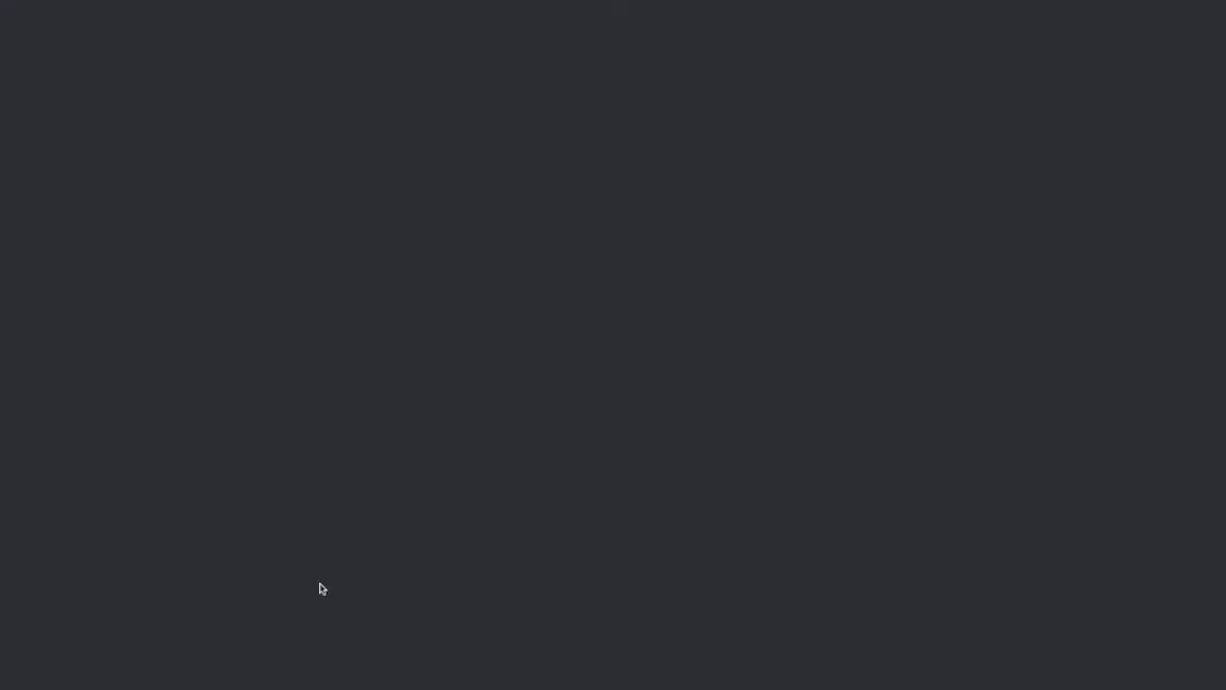
{"action": "scroll", "coordinate": [662, 394], "scroll_direction": "down", "scroll_amount": 11}
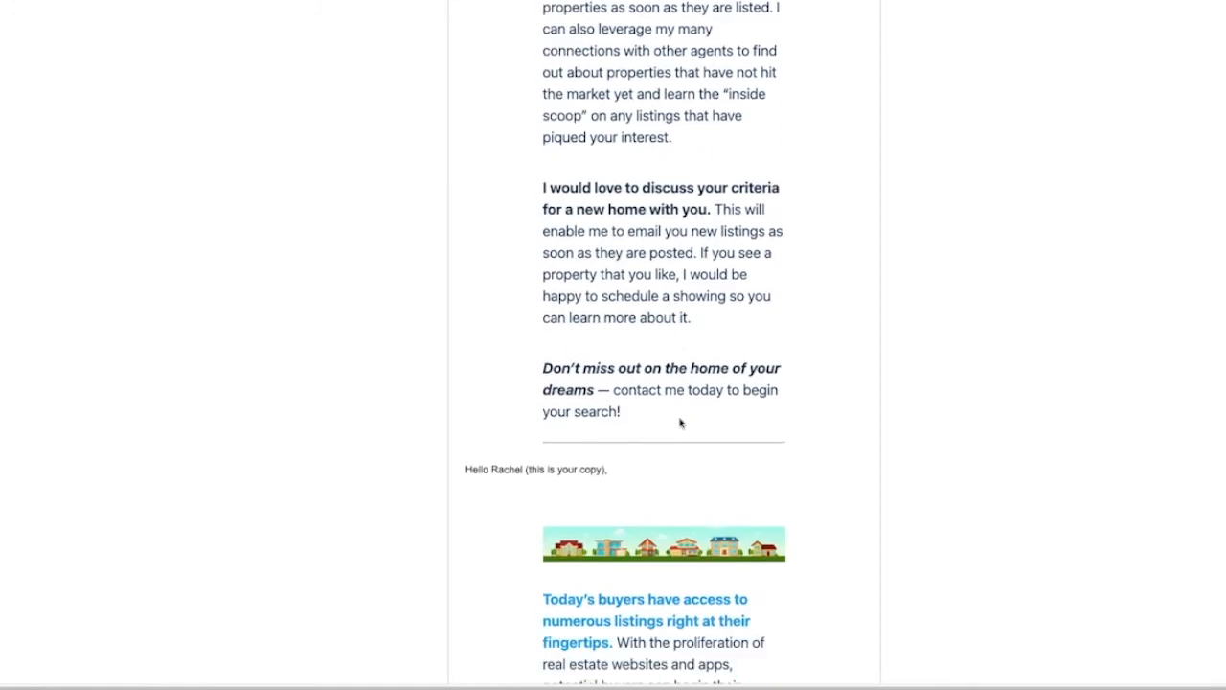
{"action": "scroll", "coordinate": [679, 419], "scroll_direction": "down", "scroll_amount": 4}
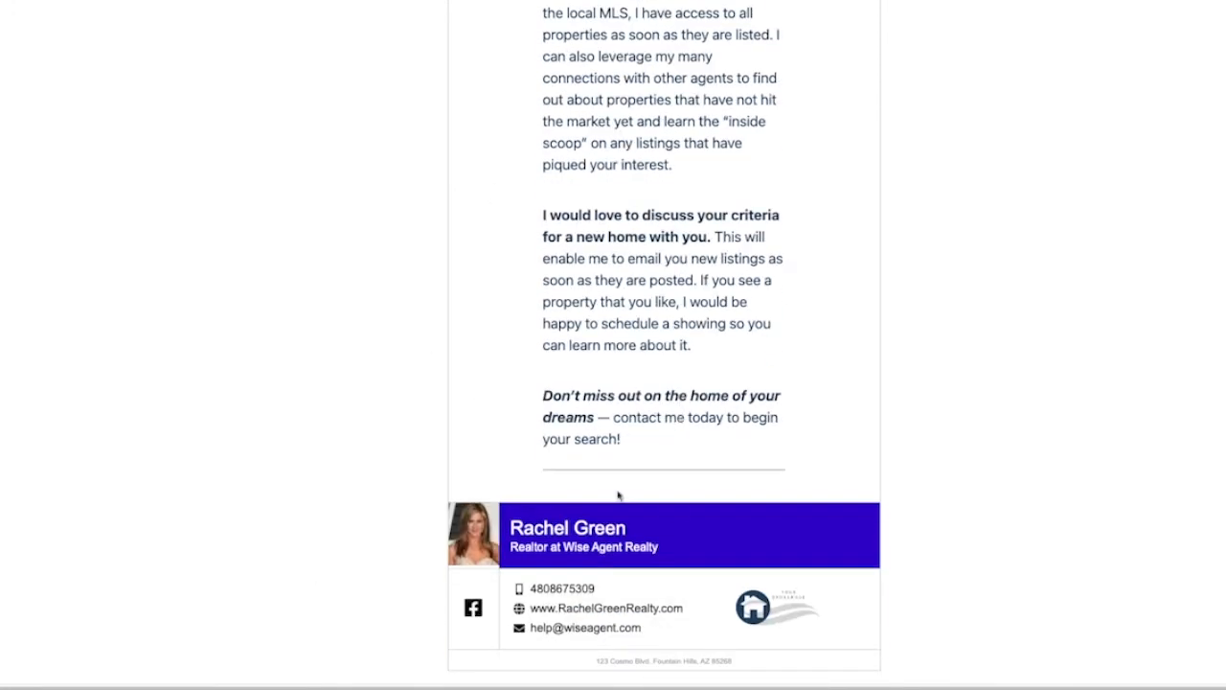
{"action": "scroll", "coordinate": [549, 515], "scroll_direction": "up", "scroll_amount": 10}
{"action": "scroll", "coordinate": [656, 349], "scroll_direction": "down", "scroll_amount": 5}
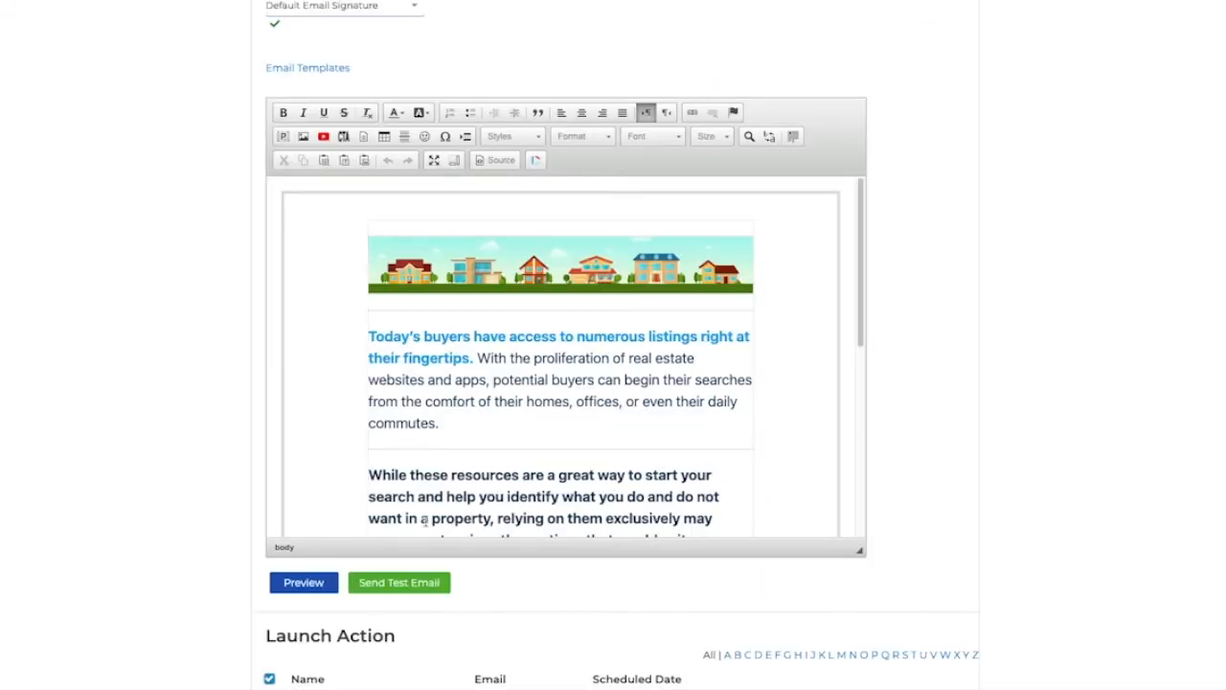
Step: Advance through the remaining actions to the Add Contacts step
{"action": "scroll", "coordinate": [378, 594], "scroll_direction": "down", "scroll_amount": 4}
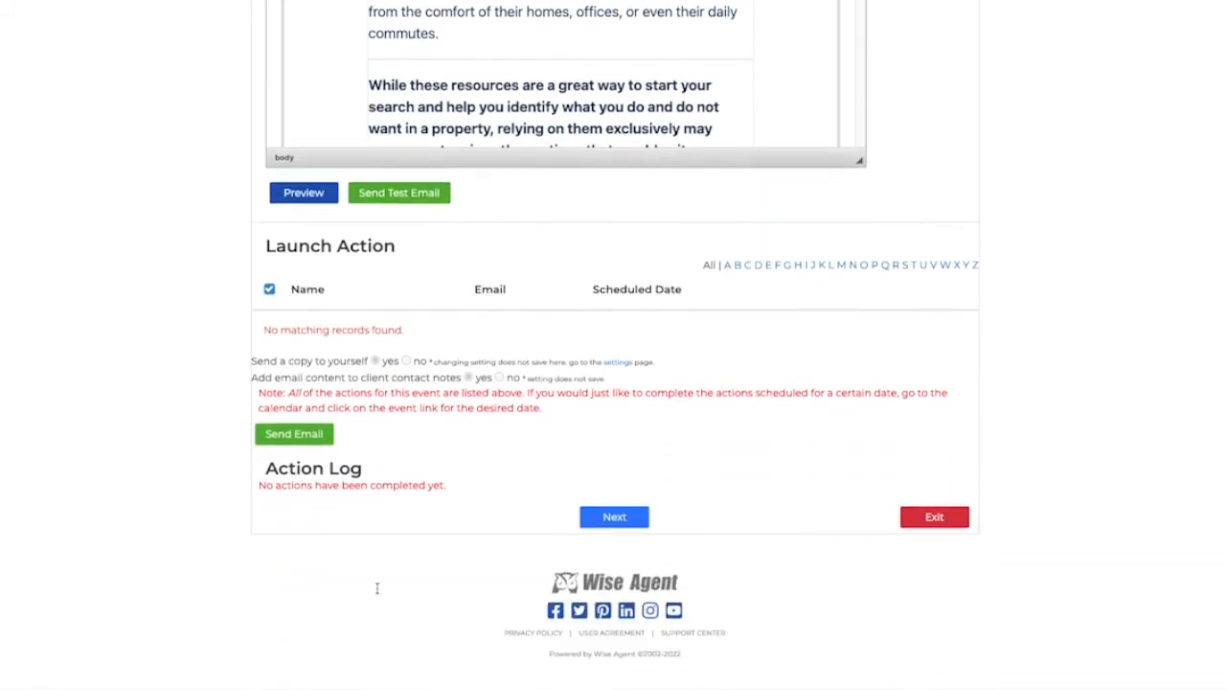
{"action": "left_click", "coordinate": [610, 517]}
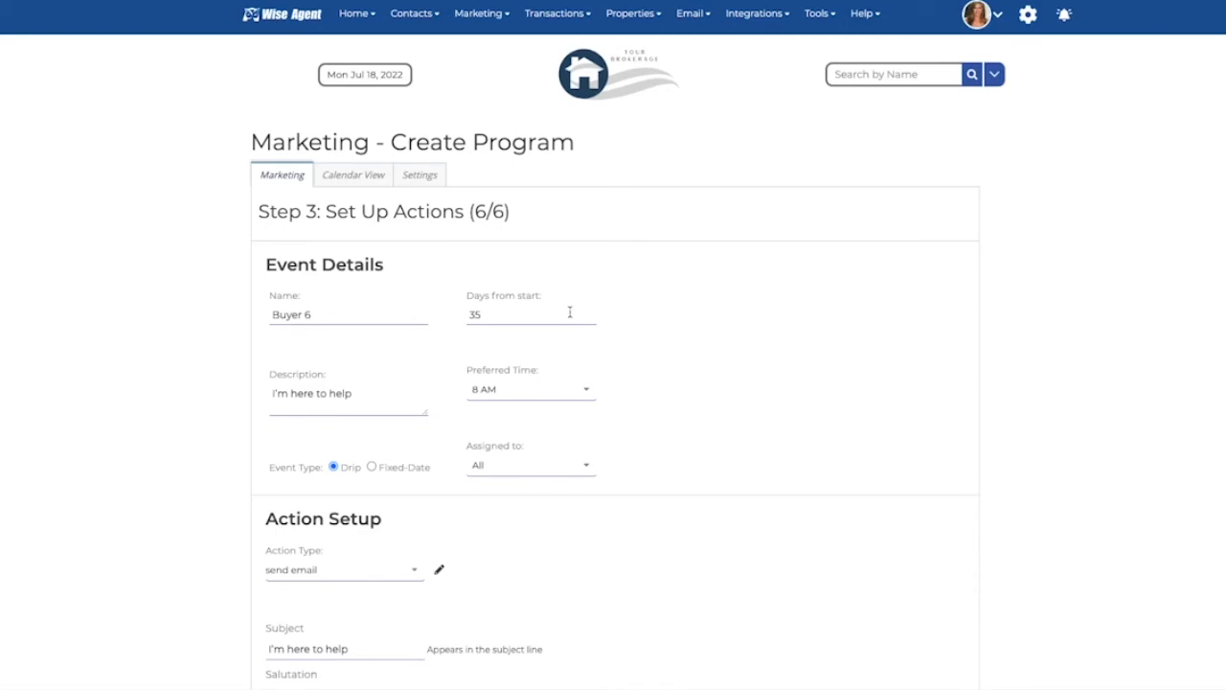
{"action": "scroll", "coordinate": [569, 312], "scroll_direction": "down", "scroll_amount": 7}
{"action": "scroll", "coordinate": [498, 512], "scroll_direction": "down", "scroll_amount": 8}
{"action": "left_click", "coordinate": [620, 565]}
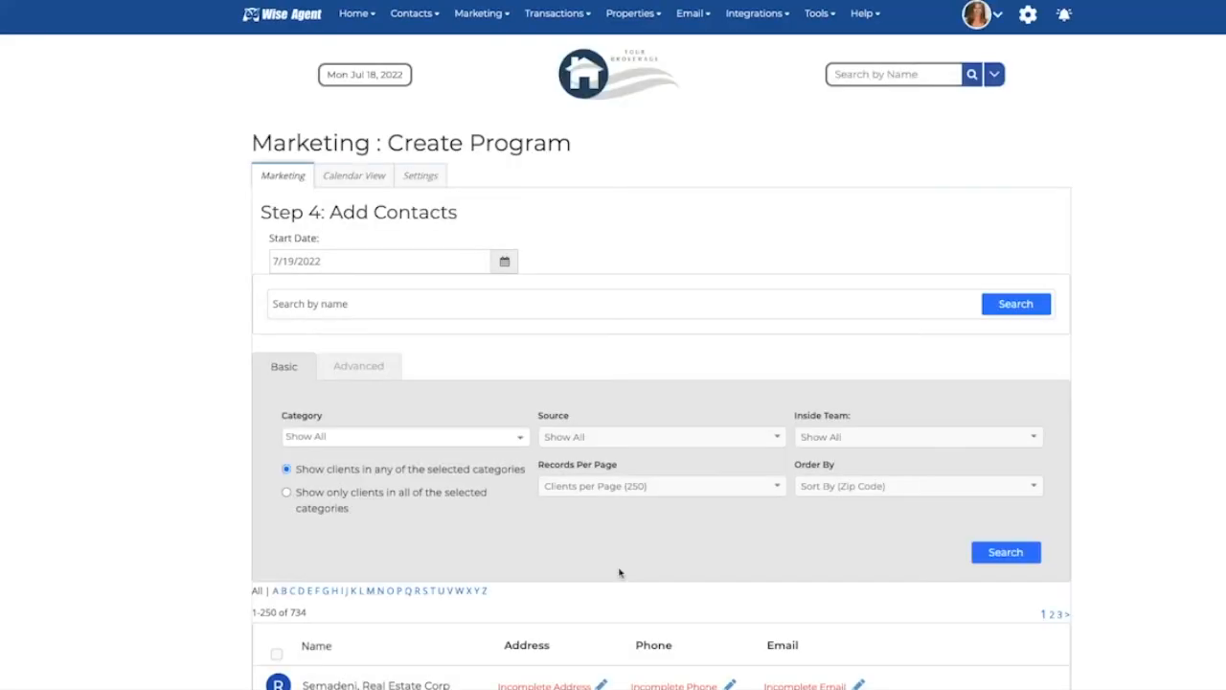
{"action": "left_click", "coordinate": [365, 262]}
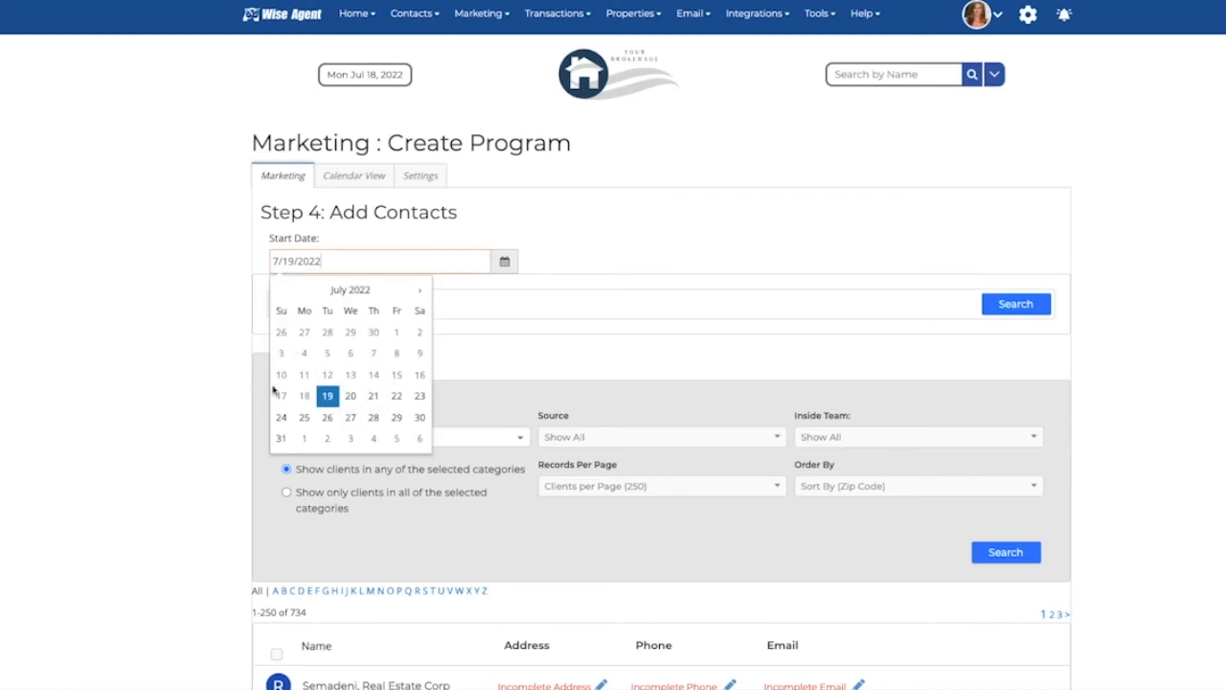
{"action": "left_click", "coordinate": [420, 290]}
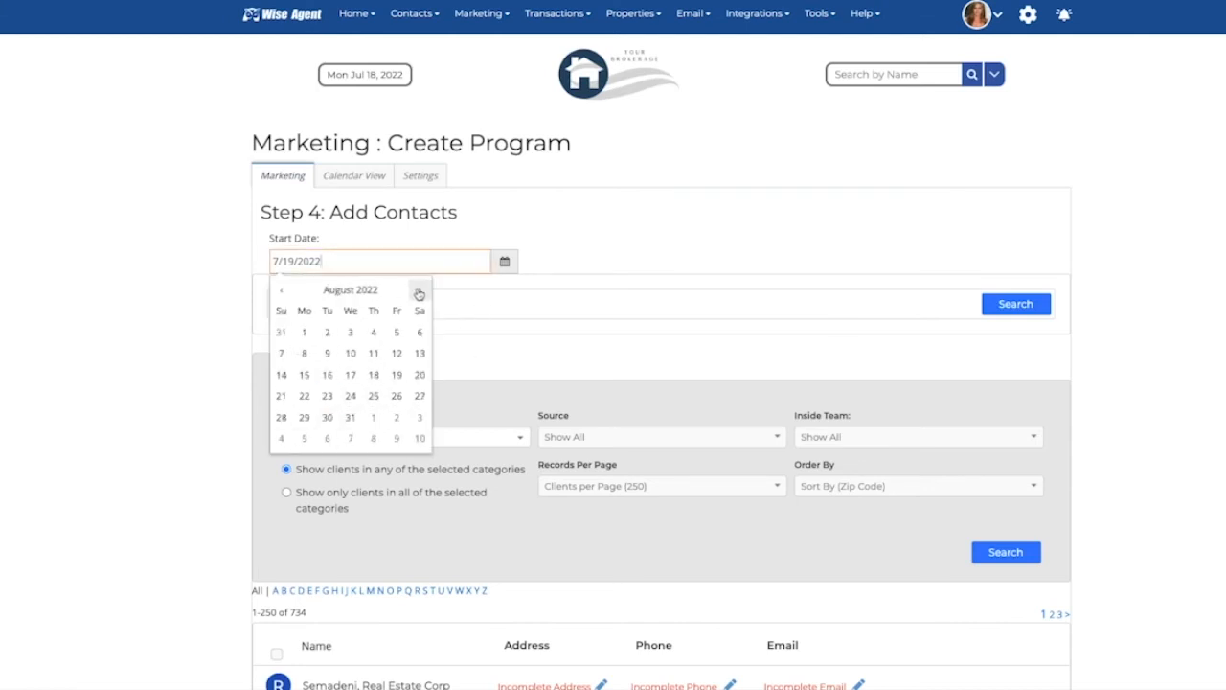
{"action": "left_click", "coordinate": [473, 303]}
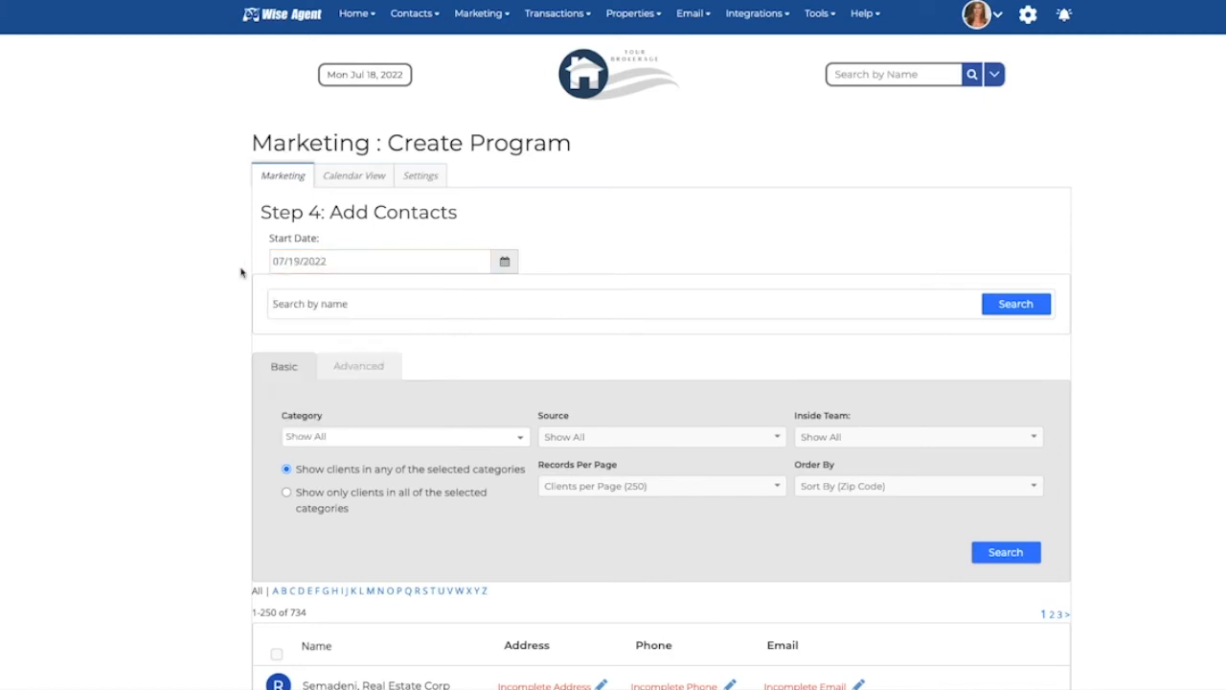
Step: Select the first two contacts in the Add Contacts list for the program
{"action": "scroll", "coordinate": [432, 403], "scroll_direction": "down", "scroll_amount": 2}
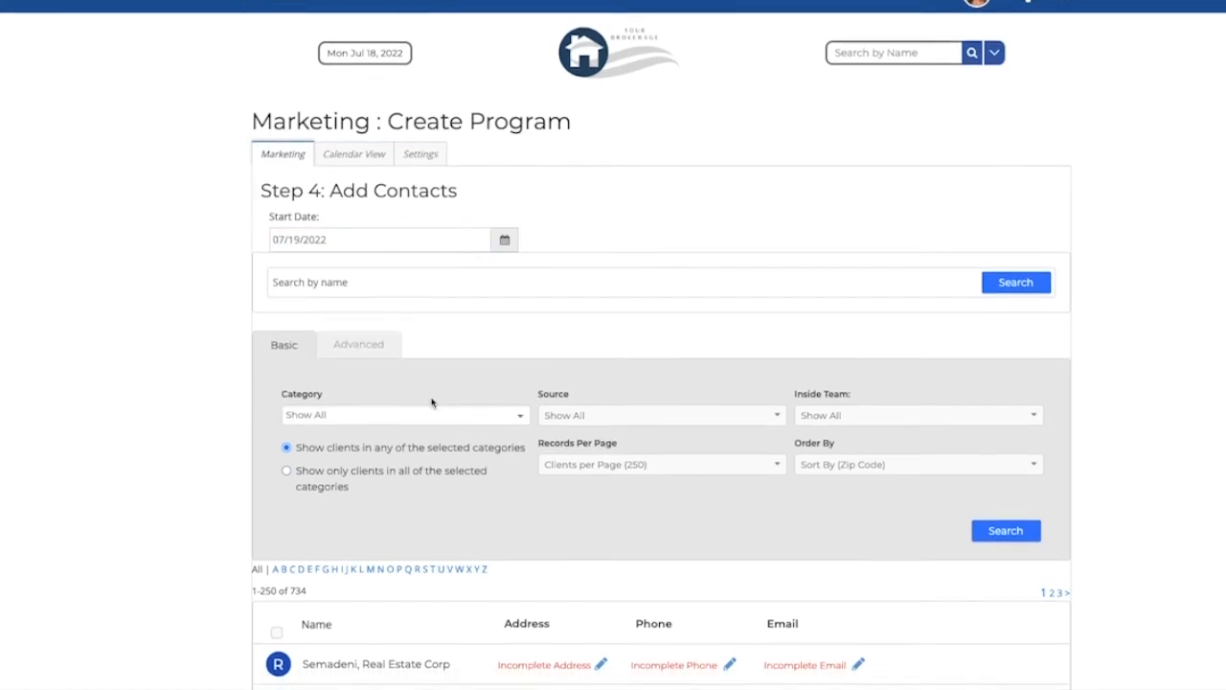
{"action": "scroll", "coordinate": [432, 403], "scroll_direction": "down", "scroll_amount": 5}
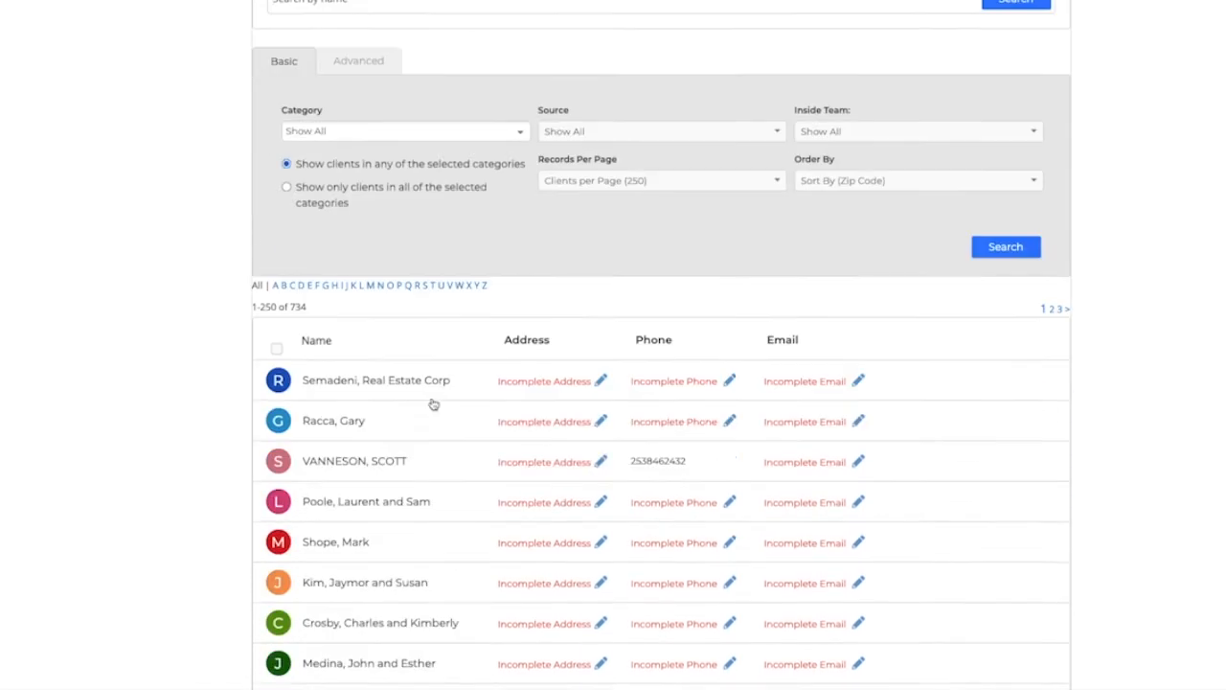
{"action": "left_click", "coordinate": [277, 220]}
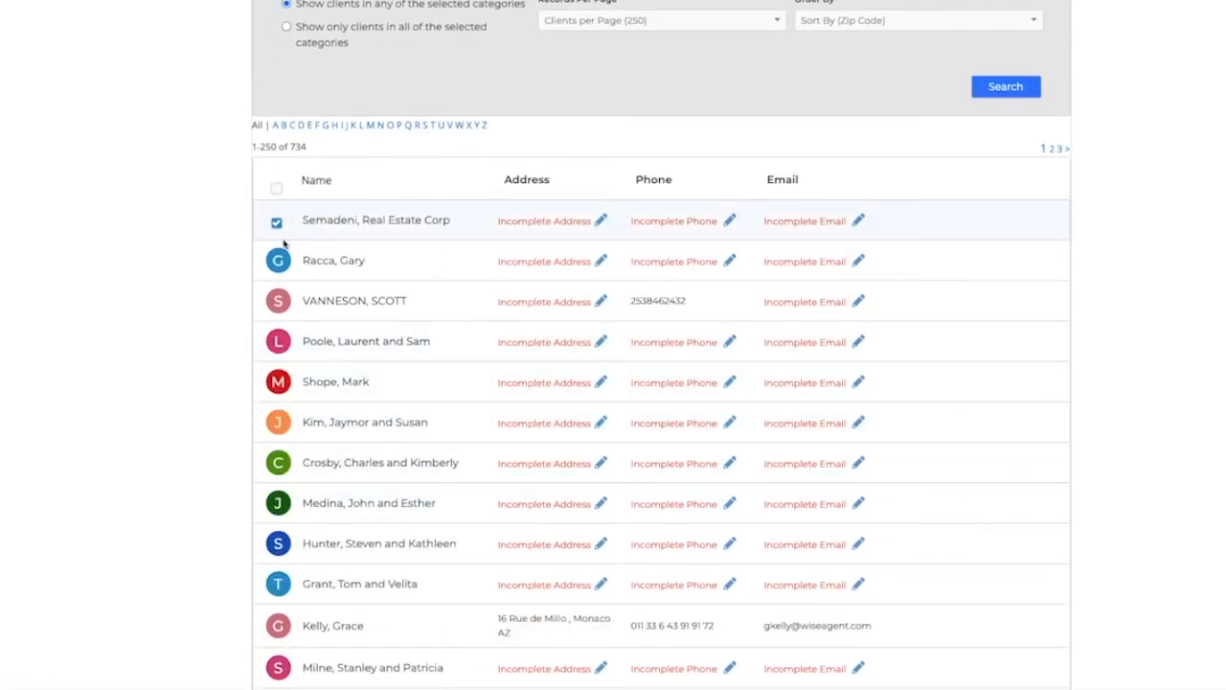
{"action": "left_click", "coordinate": [277, 260]}
{"action": "scroll", "coordinate": [279, 277], "scroll_direction": "up", "scroll_amount": 3}
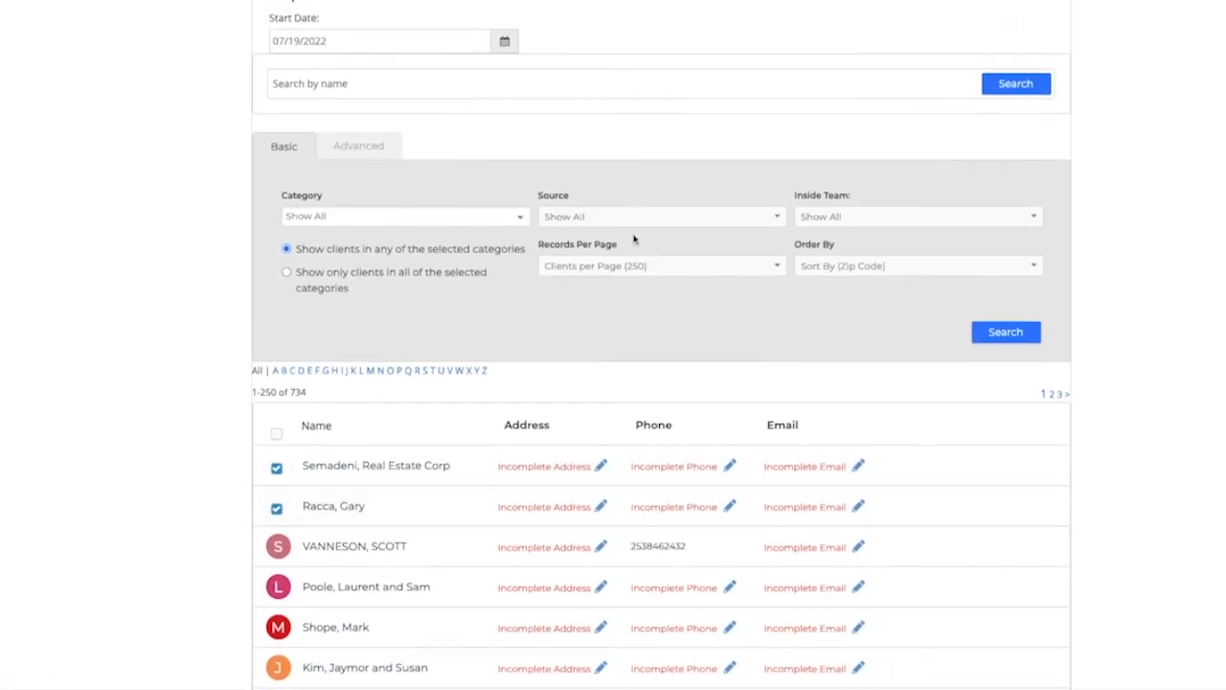
Step: Show the advanced contact filters and check several more contacts further down the list
{"action": "left_click", "coordinate": [357, 143]}
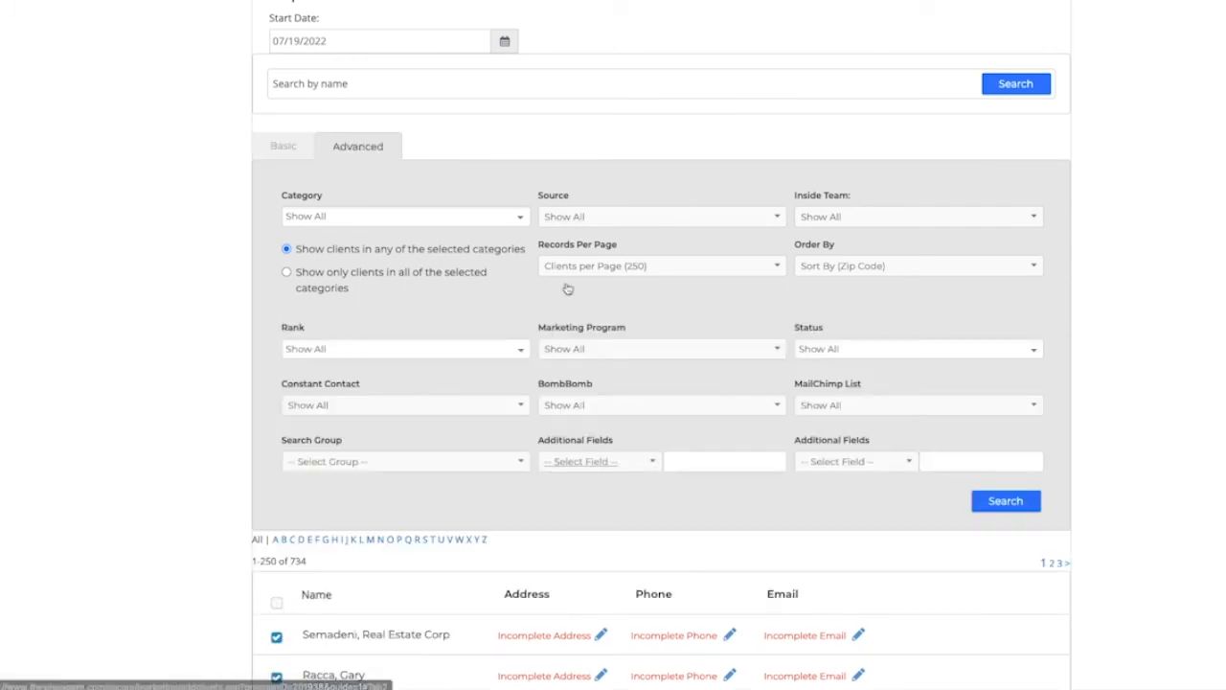
{"action": "scroll", "coordinate": [390, 453], "scroll_direction": "down", "scroll_amount": 4}
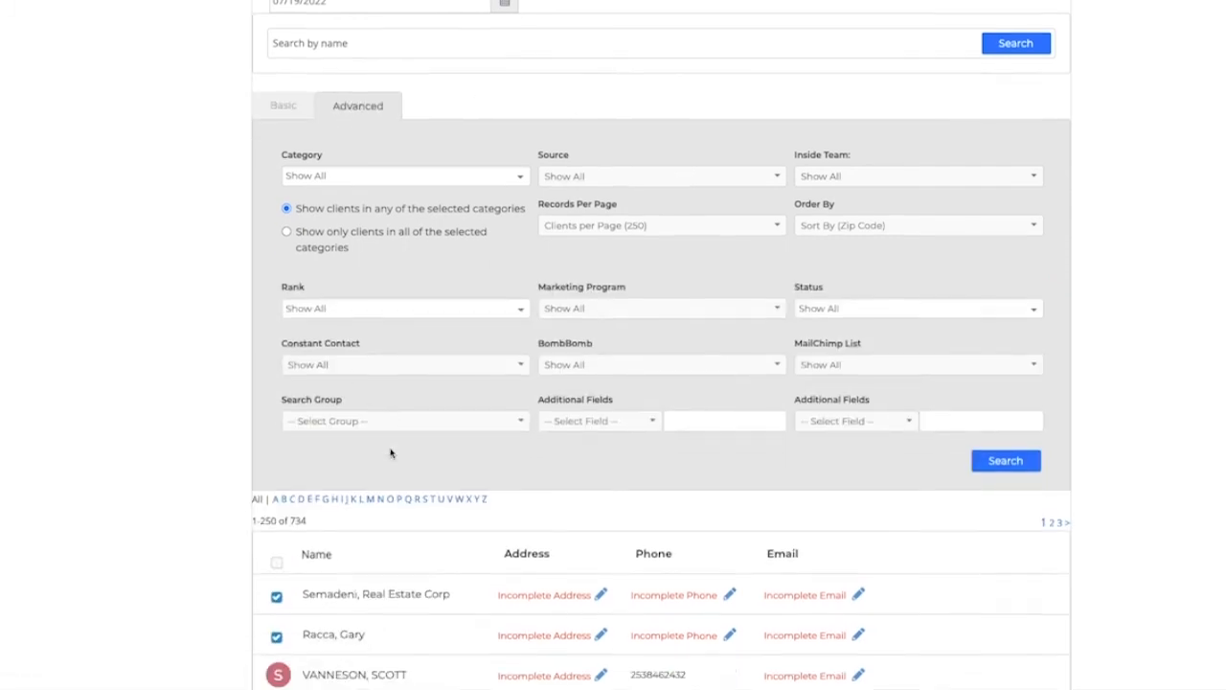
{"action": "left_click", "coordinate": [277, 452]}
{"action": "left_click", "coordinate": [277, 492]}
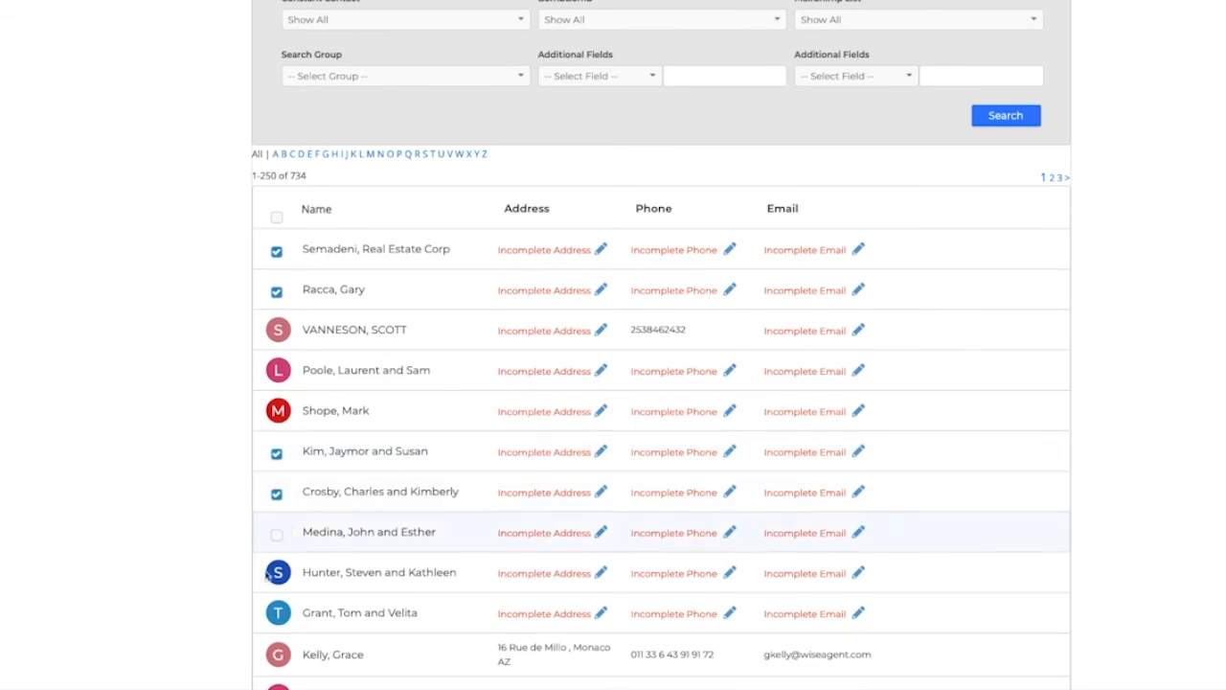
{"action": "left_click", "coordinate": [277, 533]}
{"action": "left_click", "coordinate": [277, 614]}
{"action": "scroll", "coordinate": [335, 616], "scroll_direction": "down", "scroll_amount": 3}
{"action": "scroll", "coordinate": [353, 618], "scroll_direction": "down", "scroll_amount": 9}
{"action": "left_click", "coordinate": [277, 554]}
{"action": "left_click", "coordinate": [277, 595]}
{"action": "left_click", "coordinate": [277, 632]}
Step: Check three more contacts near the end of the page, finish adding contacts, and exit the program wizard
{"action": "scroll", "coordinate": [284, 617], "scroll_direction": "down", "scroll_amount": 8}
{"action": "scroll", "coordinate": [288, 605], "scroll_direction": "down", "scroll_amount": 10}
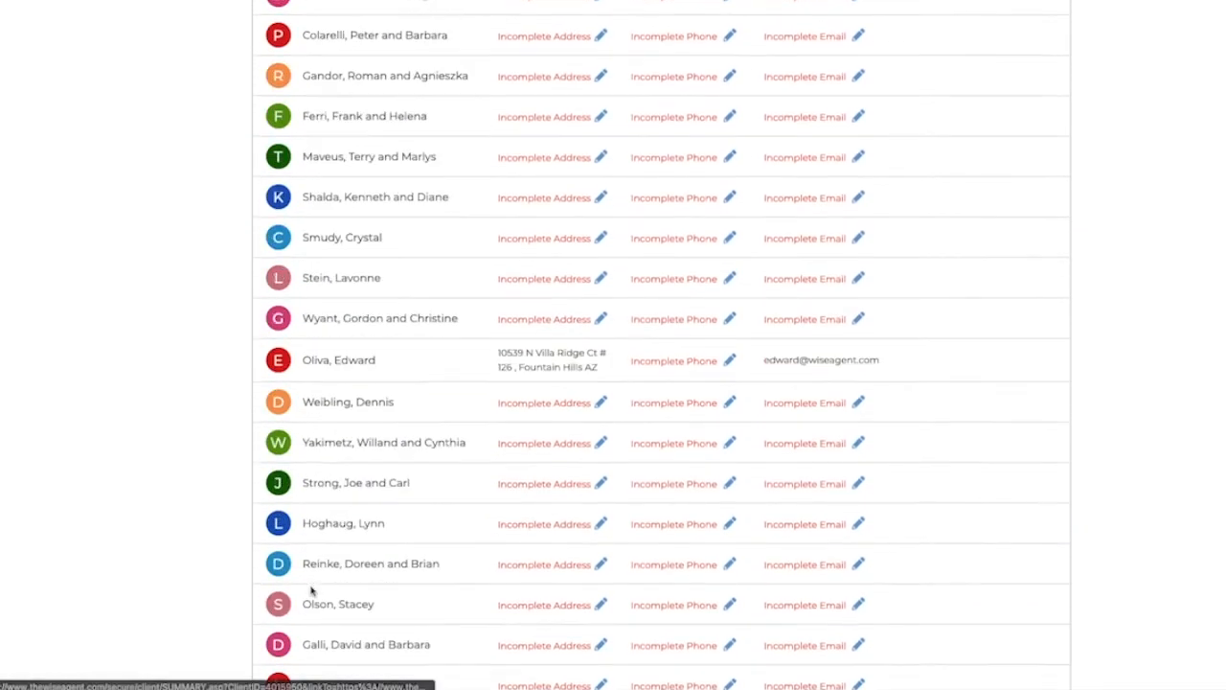
{"action": "left_click", "coordinate": [277, 569]}
{"action": "left_click", "coordinate": [277, 608]}
{"action": "left_click", "coordinate": [277, 645]}
{"action": "scroll", "coordinate": [287, 642], "scroll_direction": "down", "scroll_amount": 12}
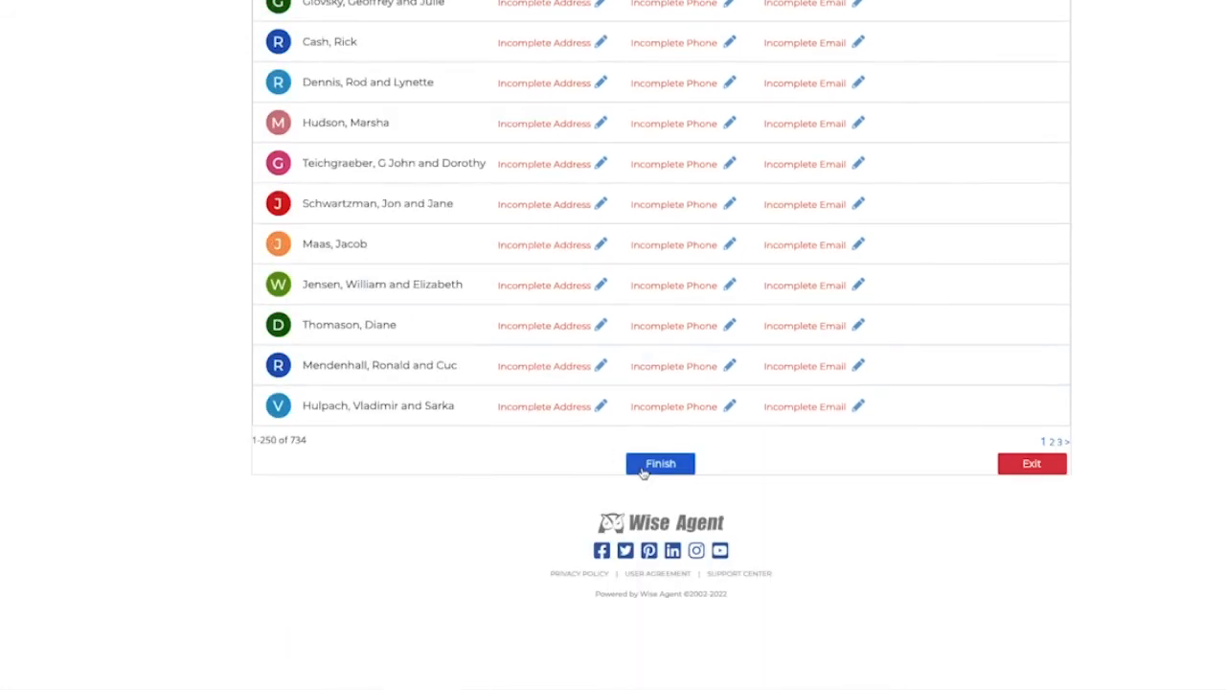
{"action": "left_click", "coordinate": [660, 463]}
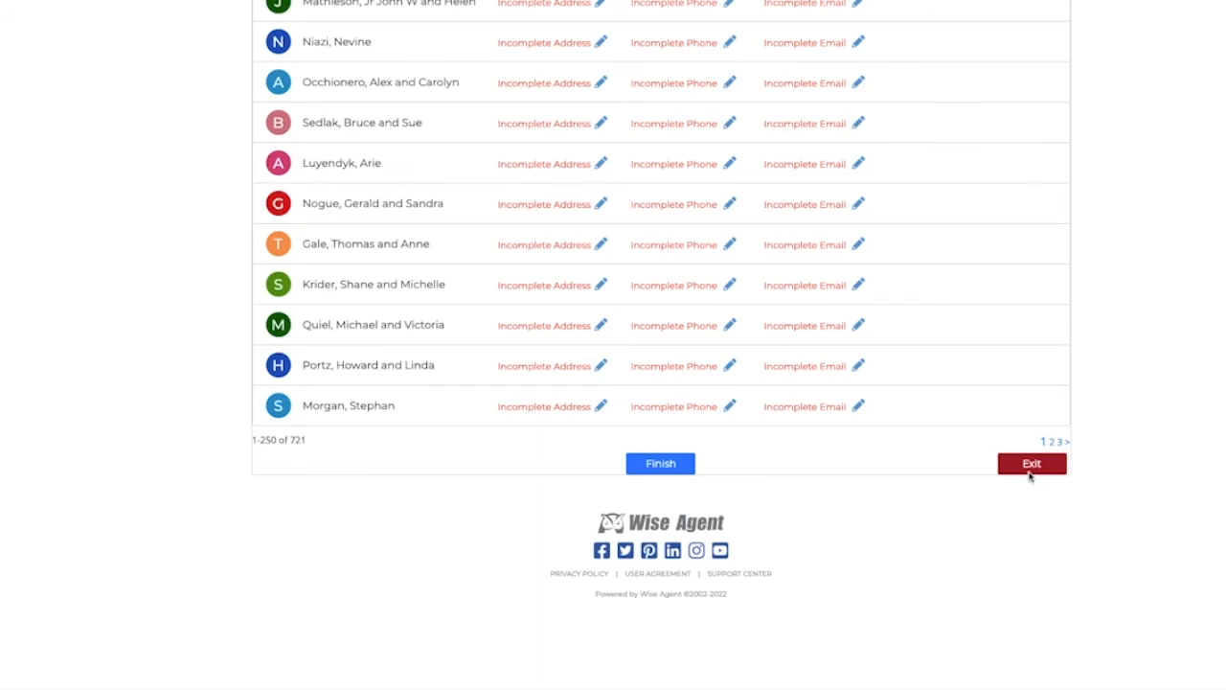
{"action": "left_click", "coordinate": [1030, 473]}
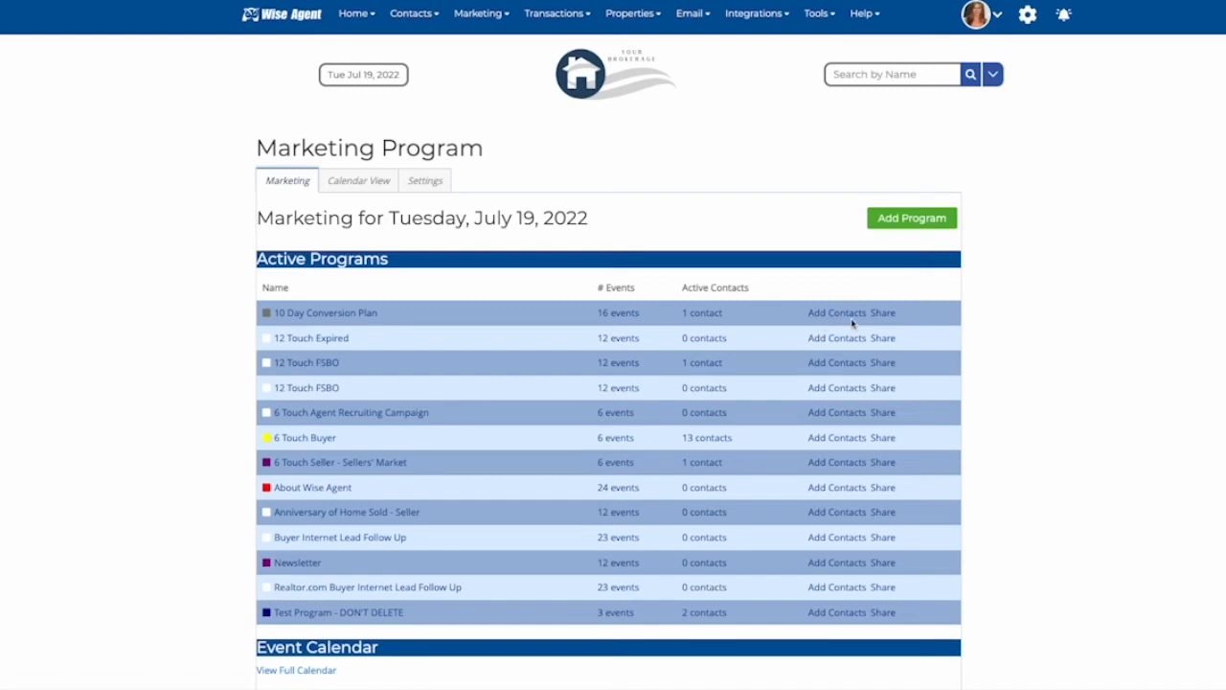
Step: Open the enrolled contacts of the 10 Day Conversion Plan program
{"action": "left_click", "coordinate": [691, 313]}
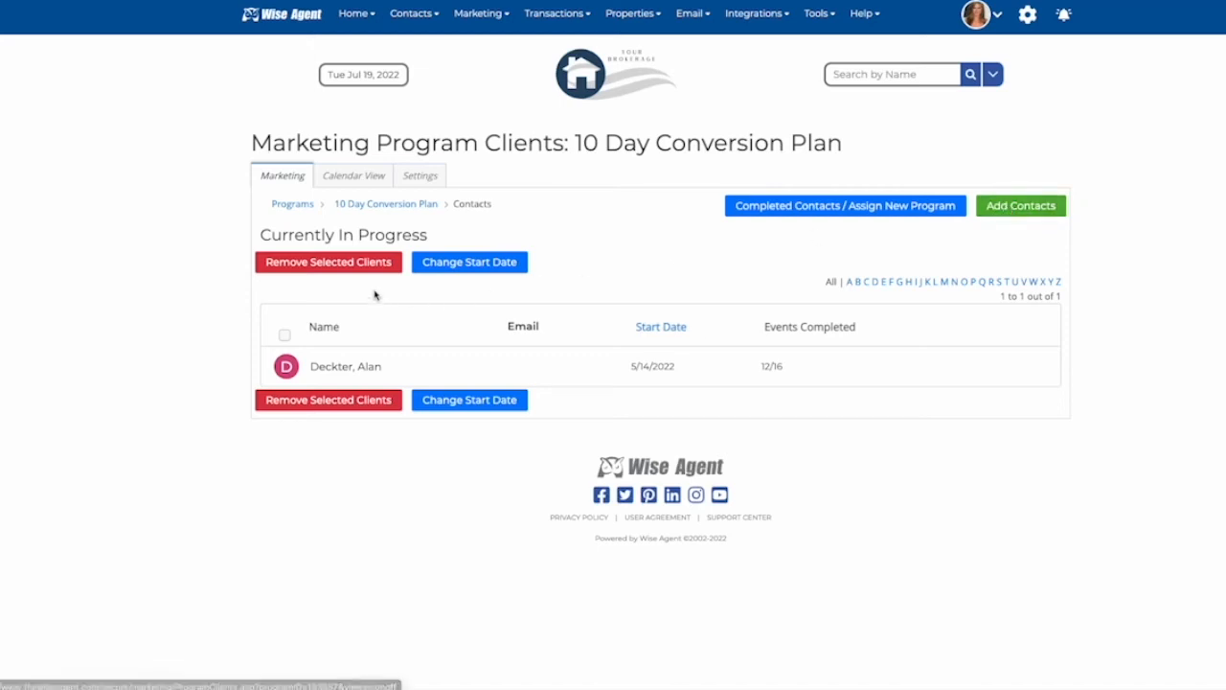
{"action": "left_click", "coordinate": [285, 366]}
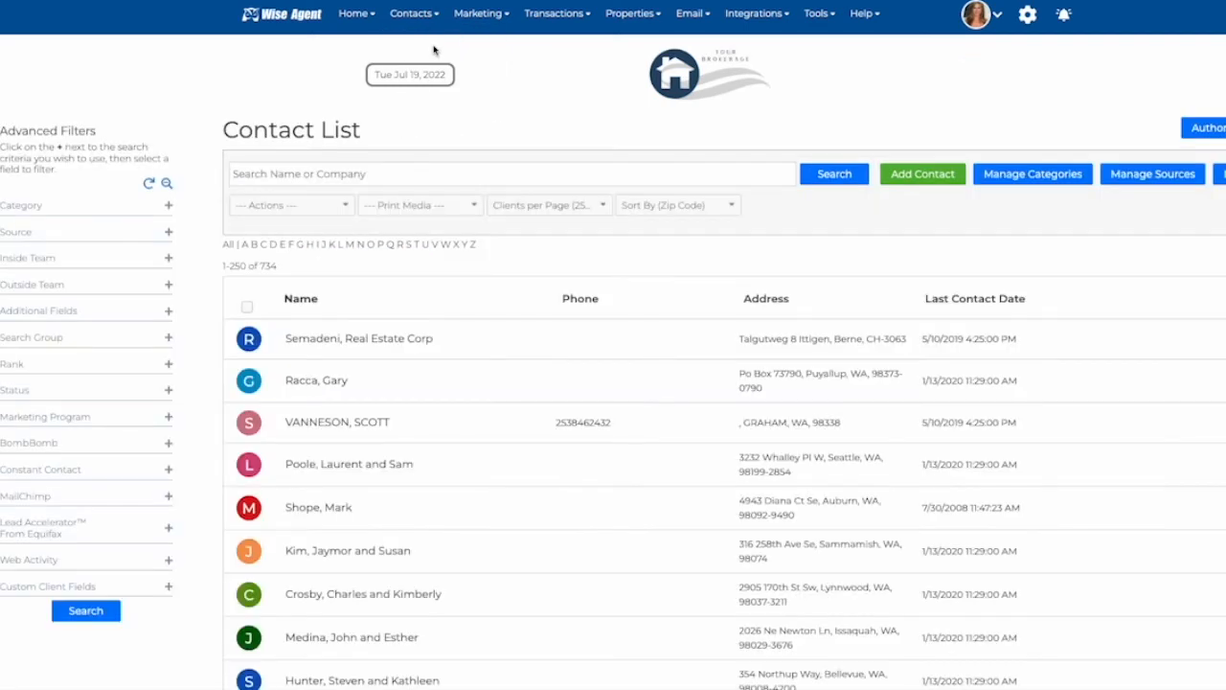
Step: Select several contacts in the contact list and open the bulk actions list for marketing program options
{"action": "left_click", "coordinate": [247, 341]}
{"action": "left_click", "coordinate": [247, 384]}
{"action": "left_click", "coordinate": [247, 468]}
{"action": "left_click", "coordinate": [247, 553]}
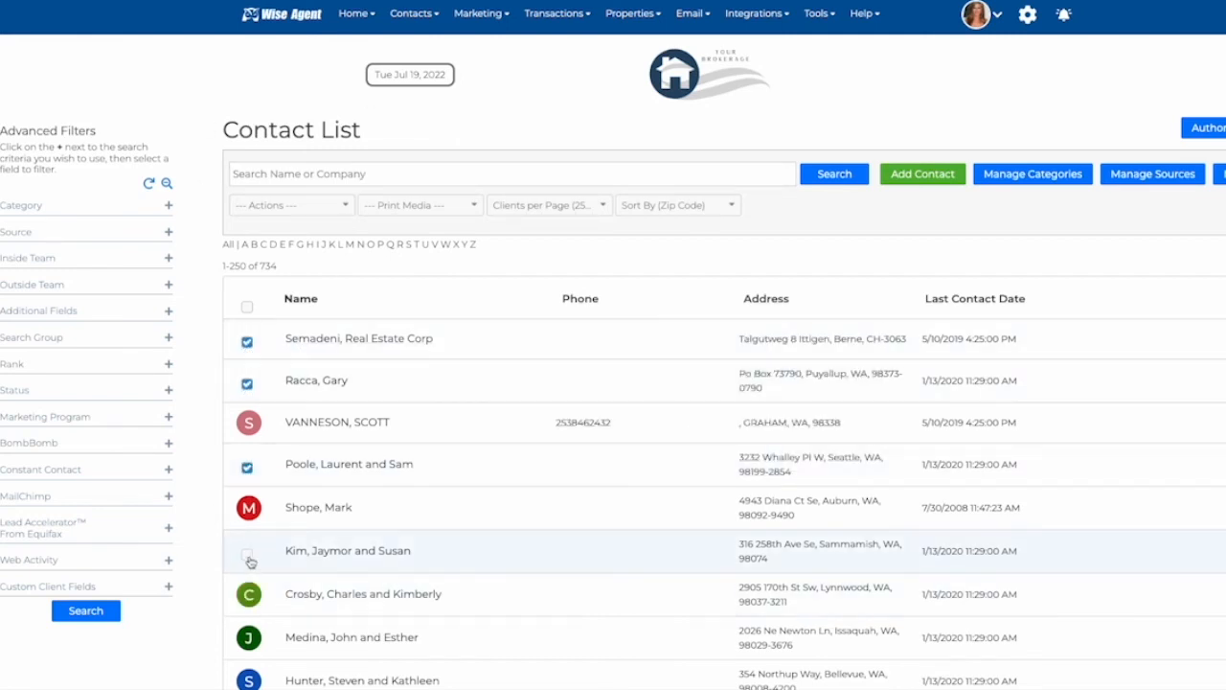
{"action": "left_click", "coordinate": [247, 597]}
{"action": "left_click", "coordinate": [316, 204]}
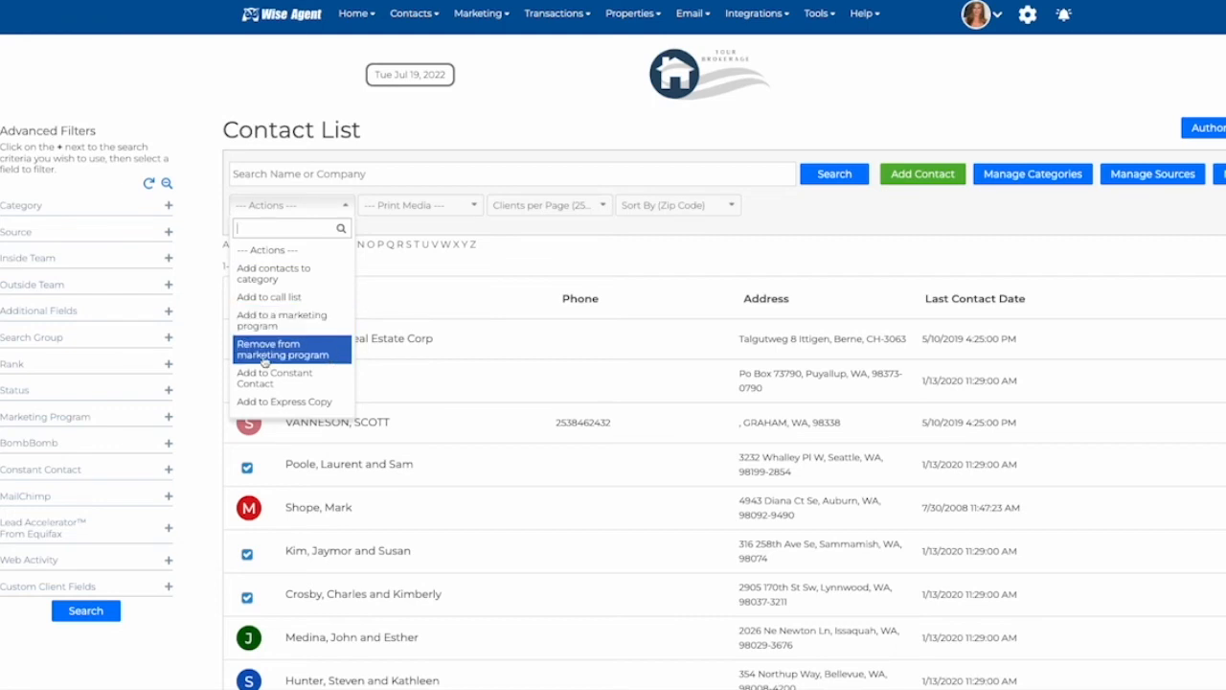
{"action": "left_click", "coordinate": [409, 268]}
Step: Open a contact's record and jump to its Marketing section
{"action": "scroll", "coordinate": [409, 270], "scroll_direction": "down", "scroll_amount": 1}
{"action": "scroll", "coordinate": [409, 270], "scroll_direction": "down", "scroll_amount": 2}
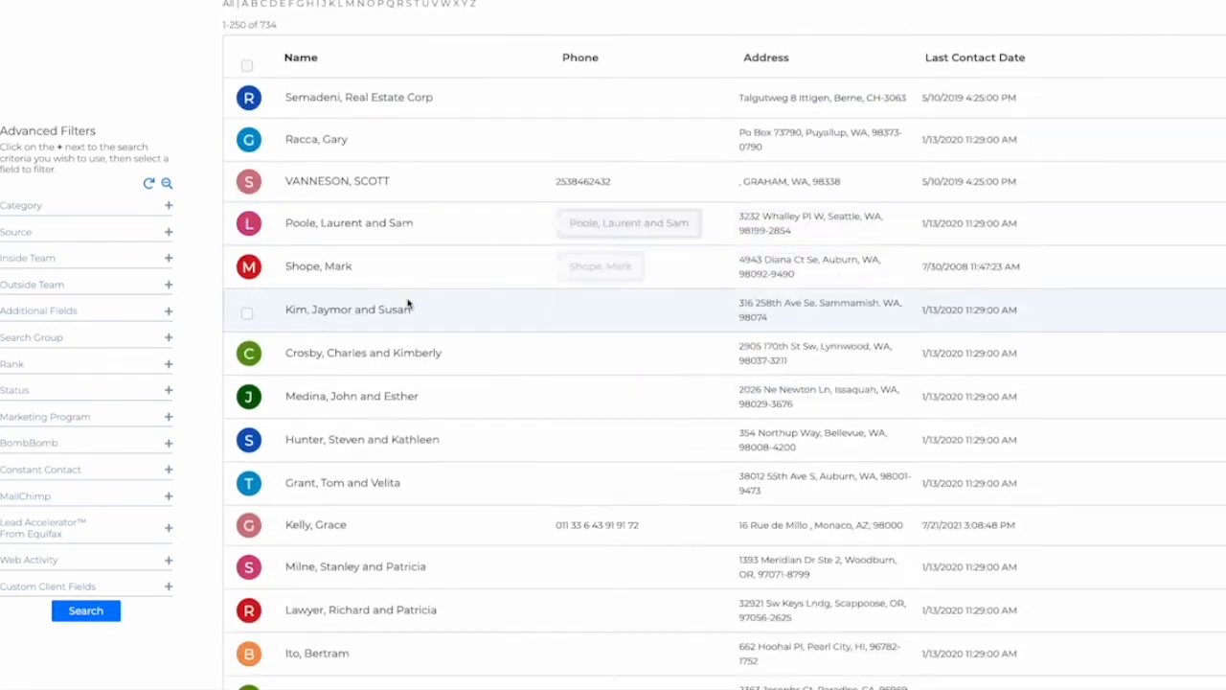
{"action": "left_click", "coordinate": [302, 526]}
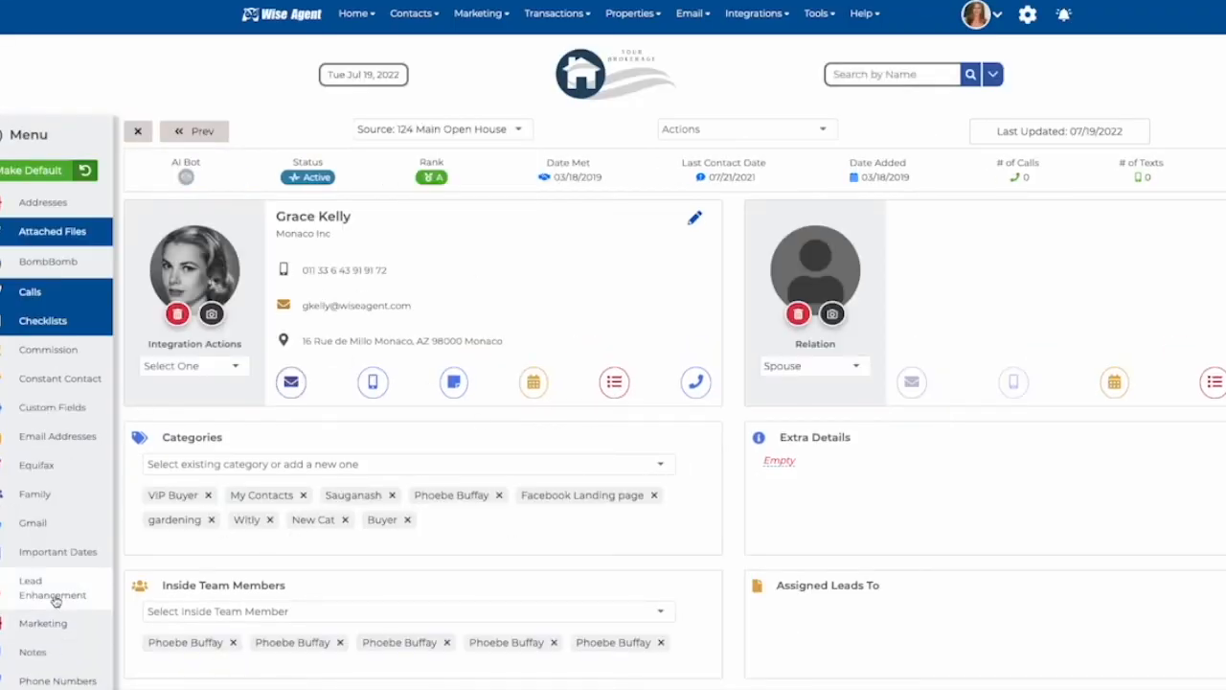
{"action": "scroll", "coordinate": [58, 589], "scroll_direction": "down", "scroll_amount": 3}
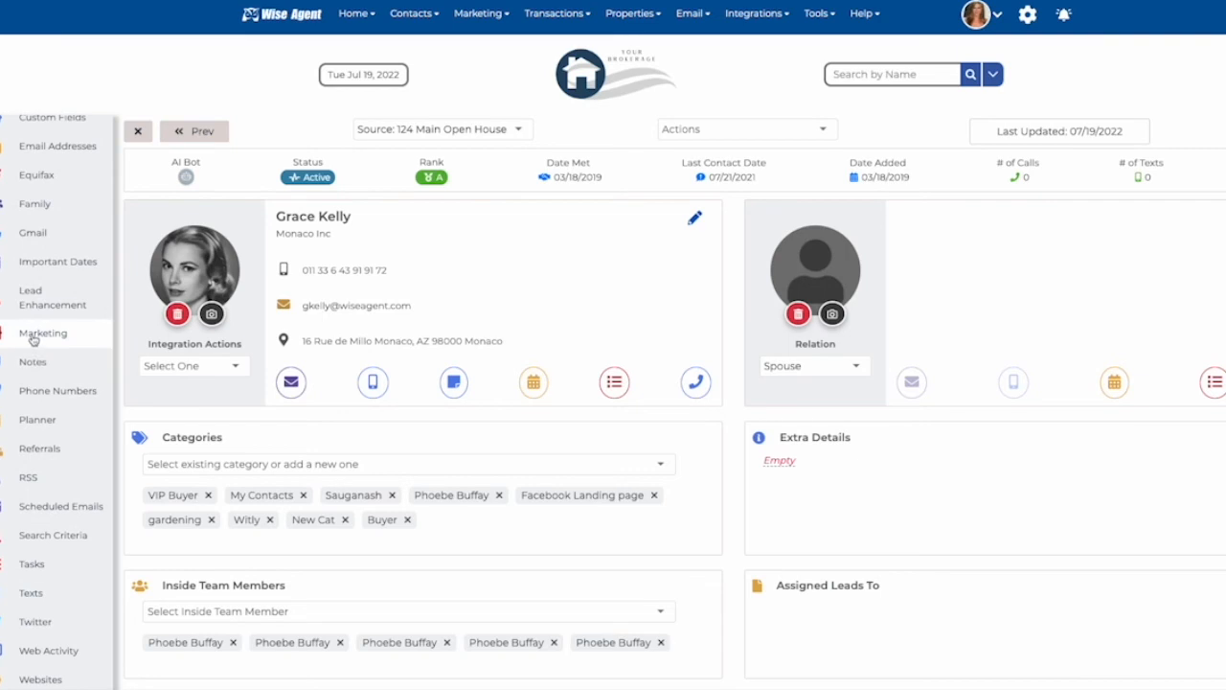
{"action": "left_click", "coordinate": [34, 333]}
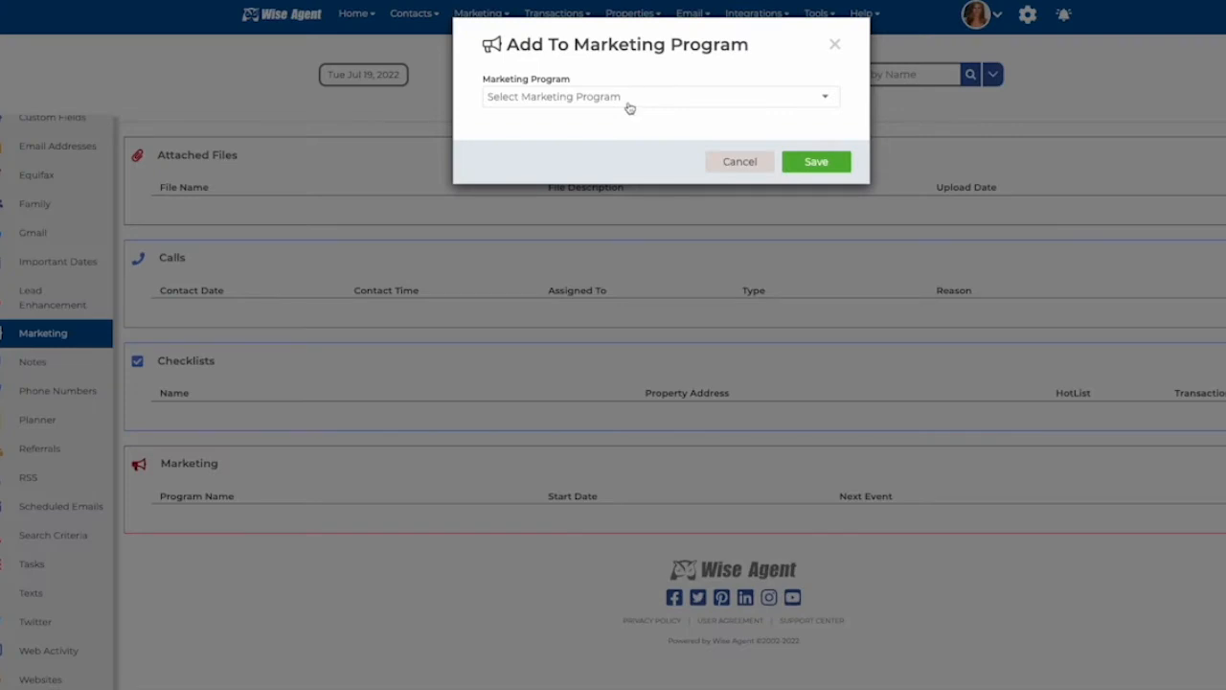
Step: Add the contact to the 6 Touch Buyer marketing program and save
{"action": "left_click", "coordinate": [629, 104]}
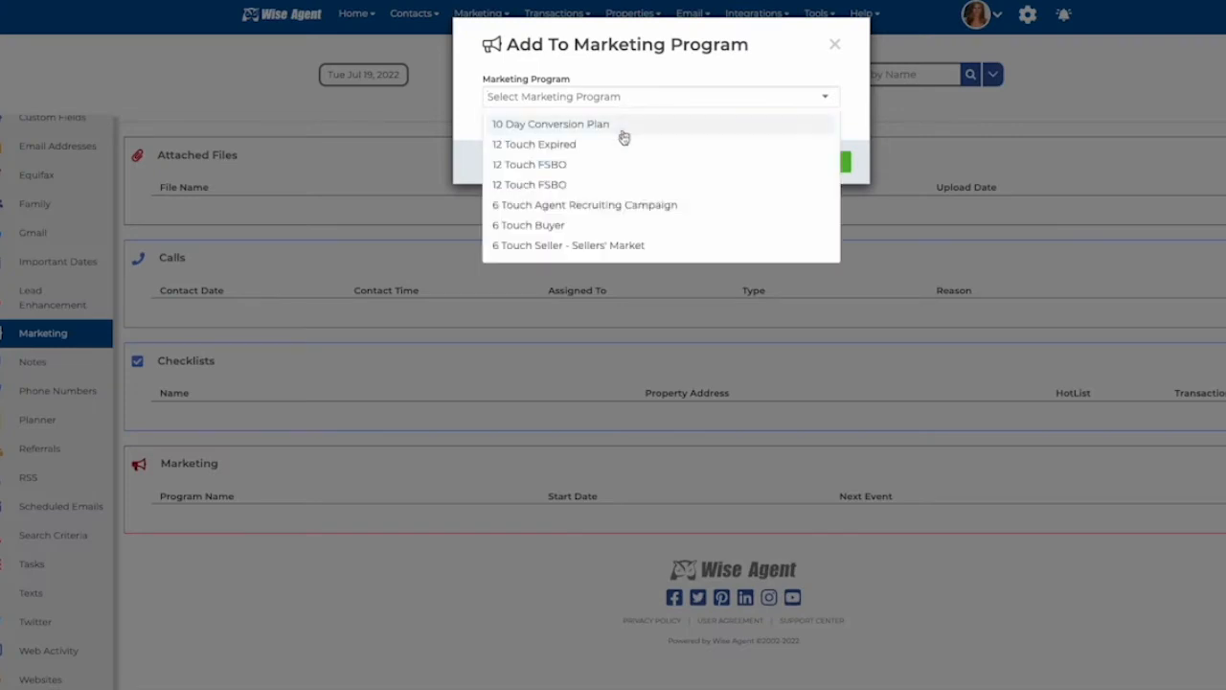
{"action": "left_click", "coordinate": [525, 232]}
{"action": "left_click", "coordinate": [823, 162]}
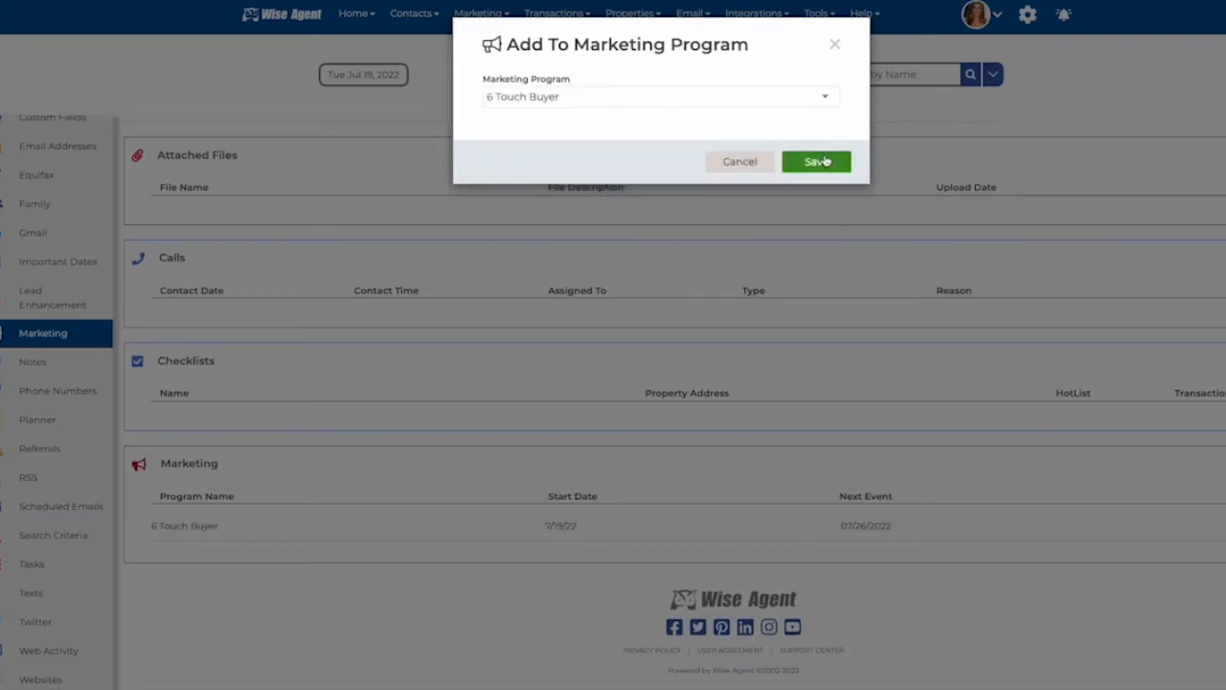
{"action": "left_click", "coordinate": [834, 44]}
Step: Open the send/schedule email dialog for the contact and view its message and schedule tabs
{"action": "scroll", "coordinate": [444, 520], "scroll_direction": "up", "scroll_amount": 5}
{"action": "scroll", "coordinate": [536, 525], "scroll_direction": "up", "scroll_amount": 2}
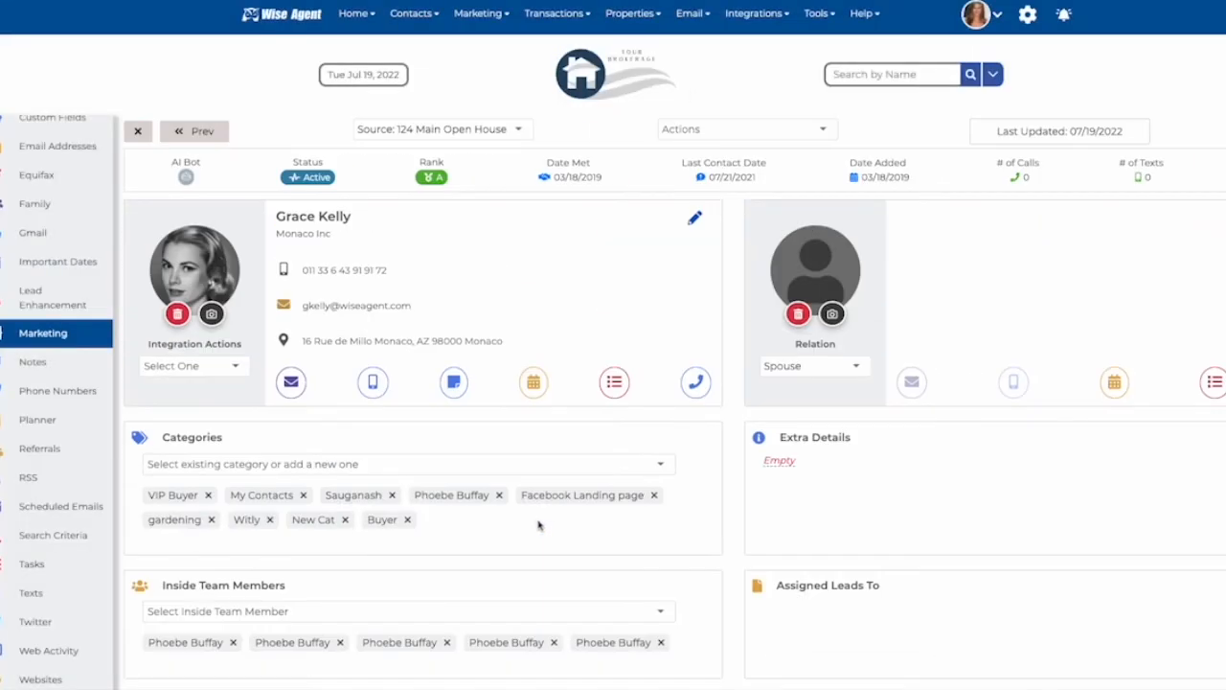
{"action": "left_click", "coordinate": [291, 382]}
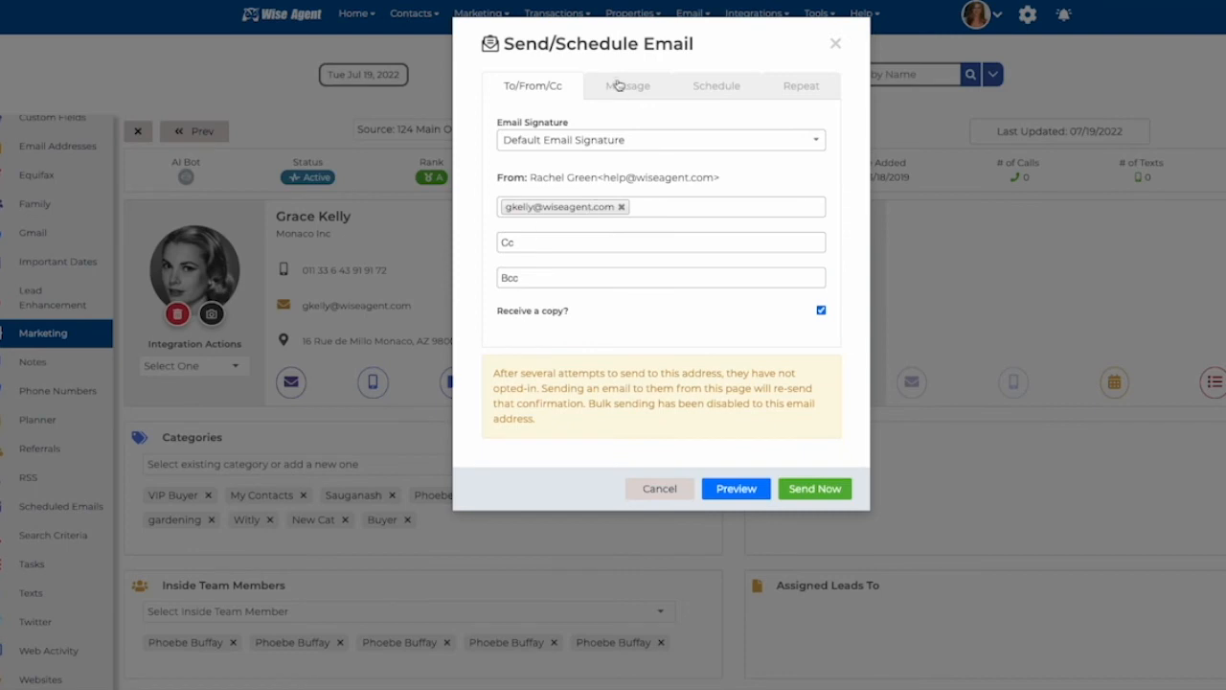
{"action": "left_click", "coordinate": [618, 85]}
{"action": "left_click", "coordinate": [717, 91]}
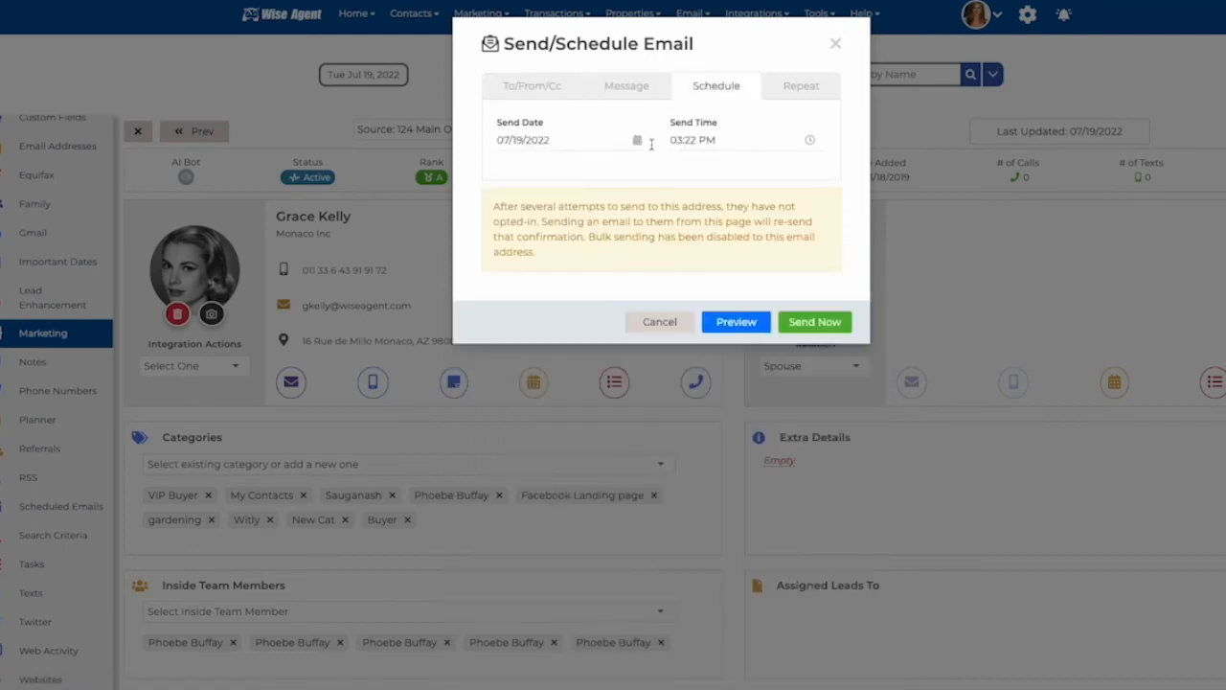
Step: Review the send date picker and the repeat options, then close the email dialog without sending
{"action": "left_click", "coordinate": [639, 143]}
{"action": "left_click", "coordinate": [558, 274]}
{"action": "left_click", "coordinate": [805, 86]}
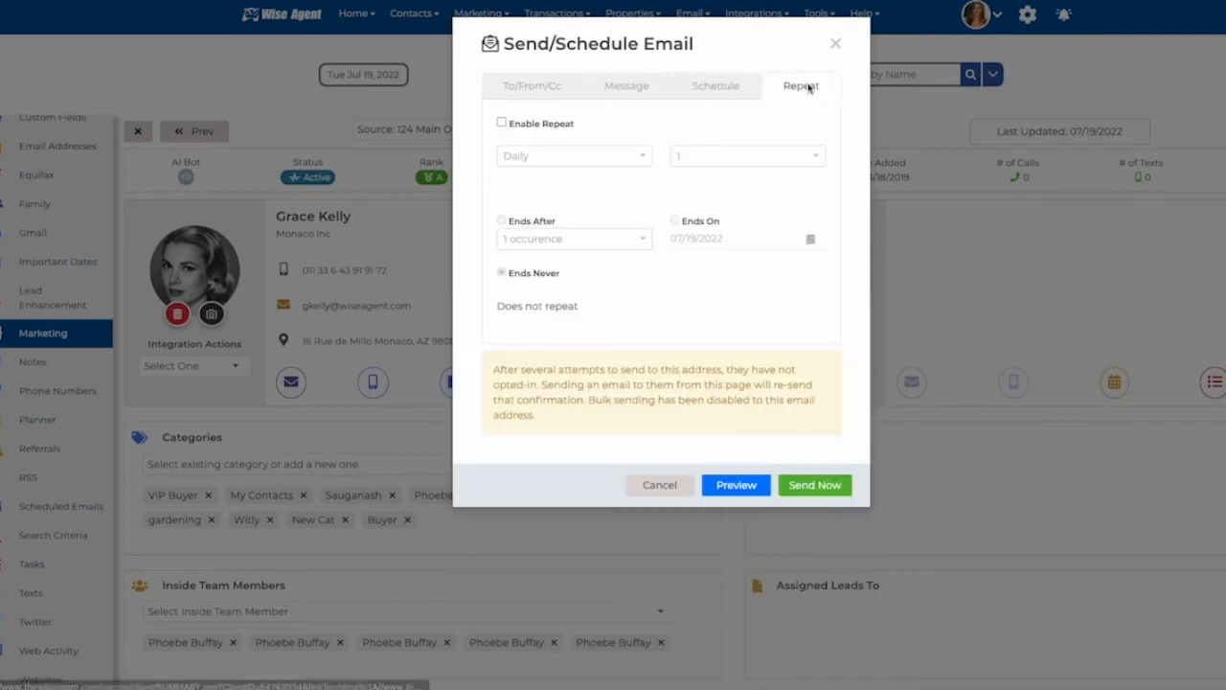
{"action": "left_click", "coordinate": [500, 123]}
{"action": "left_click", "coordinate": [573, 155]}
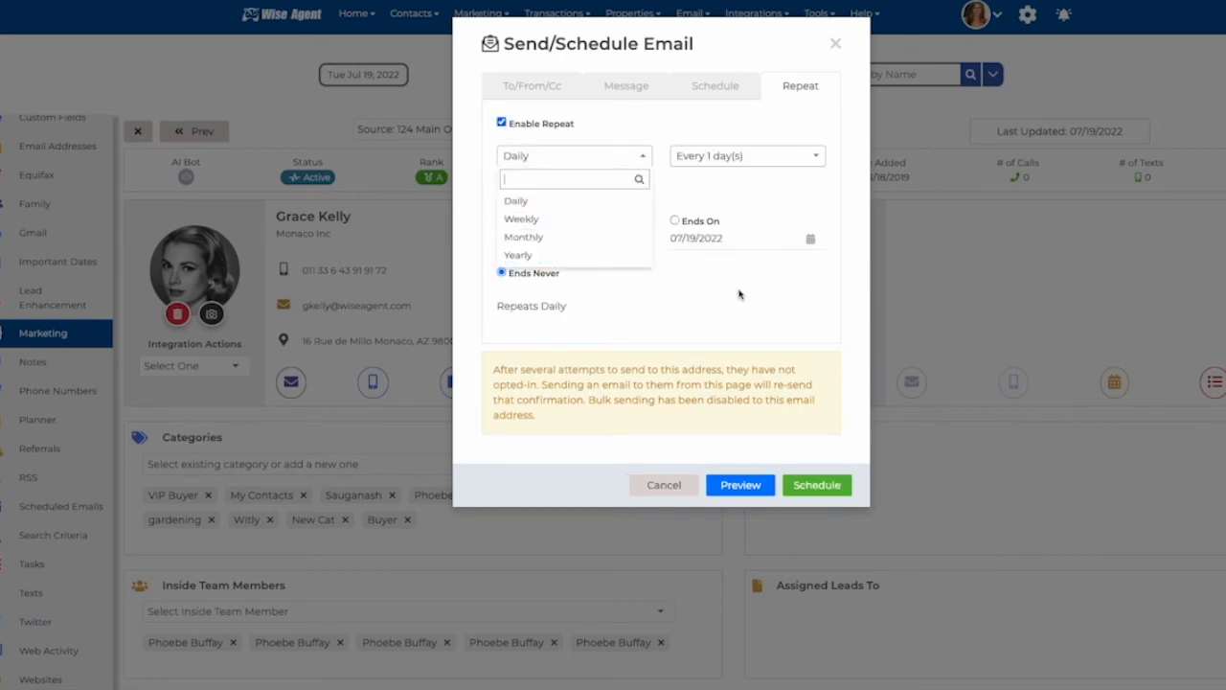
{"action": "left_click", "coordinate": [738, 294]}
{"action": "left_click", "coordinate": [833, 44]}
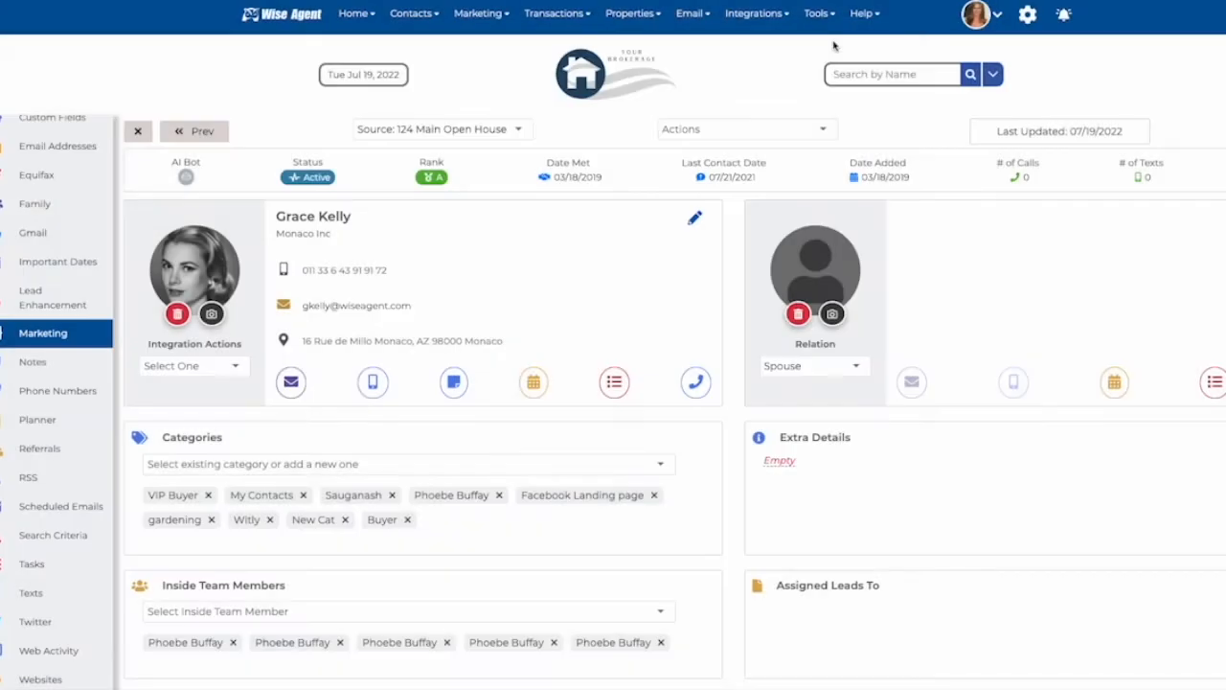
Step: Open Lead Rules, start a new auto lead rule, and set its lead source to the first street-address source
{"action": "mouse_move", "coordinate": [410, 19]}
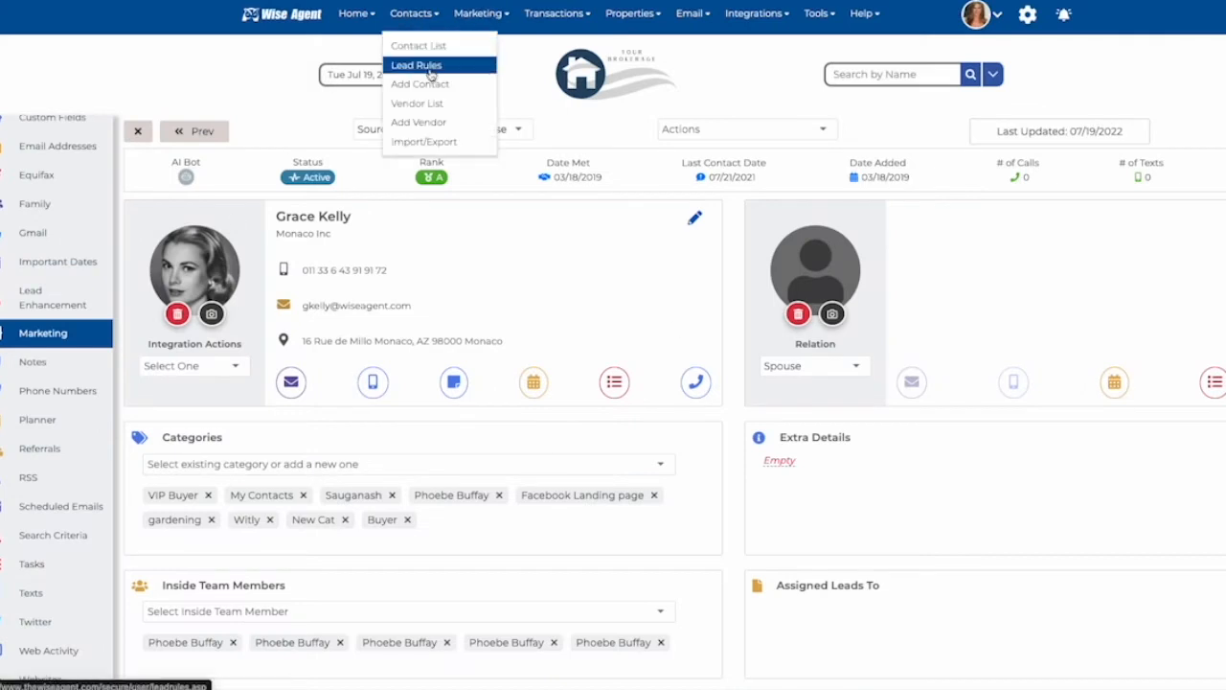
{"action": "left_click", "coordinate": [466, 66]}
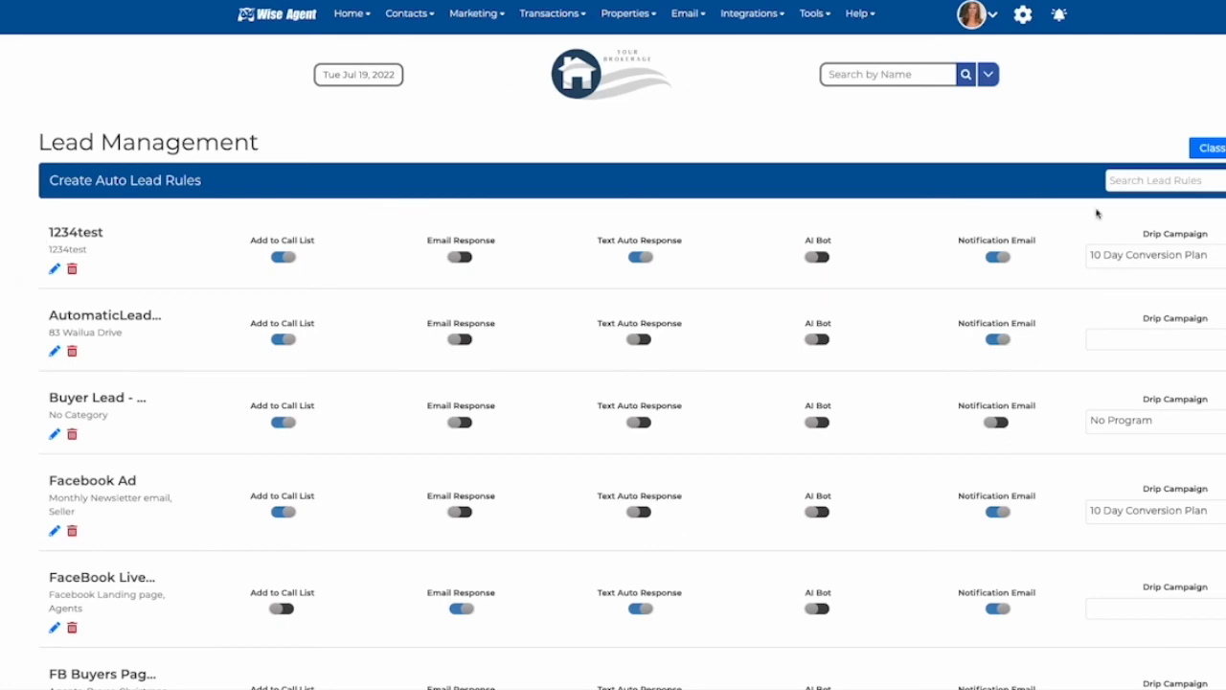
{"action": "left_click", "coordinate": [1225, 180]}
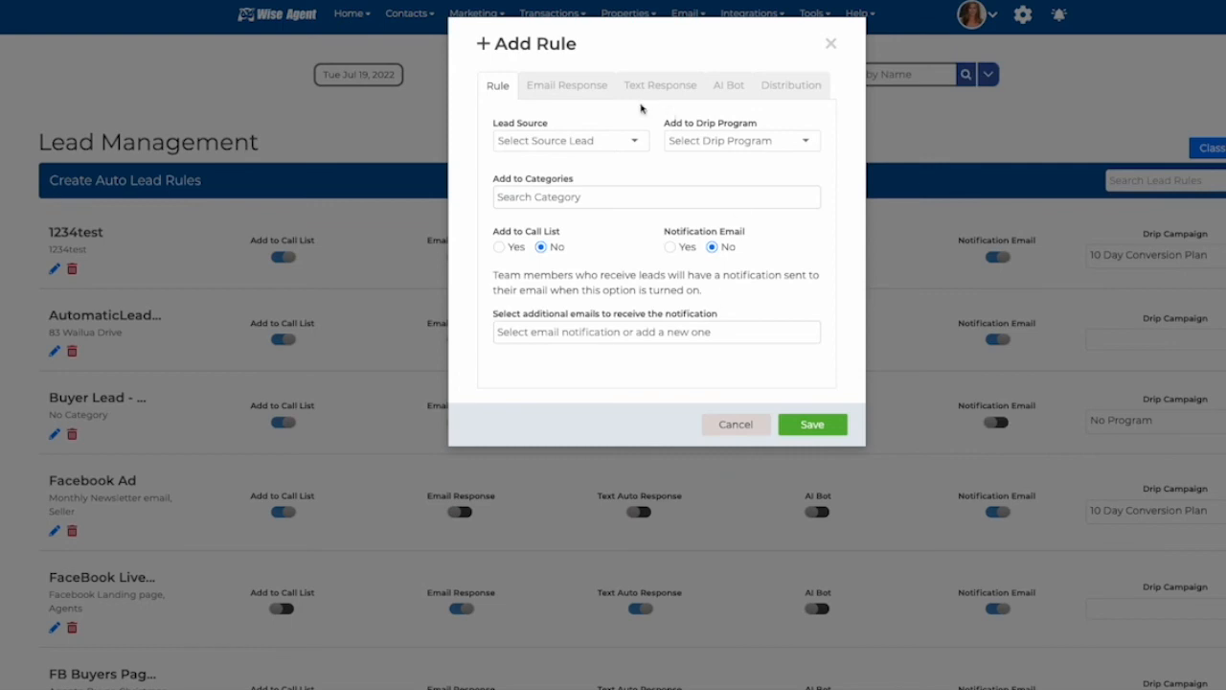
{"action": "left_click", "coordinate": [603, 141]}
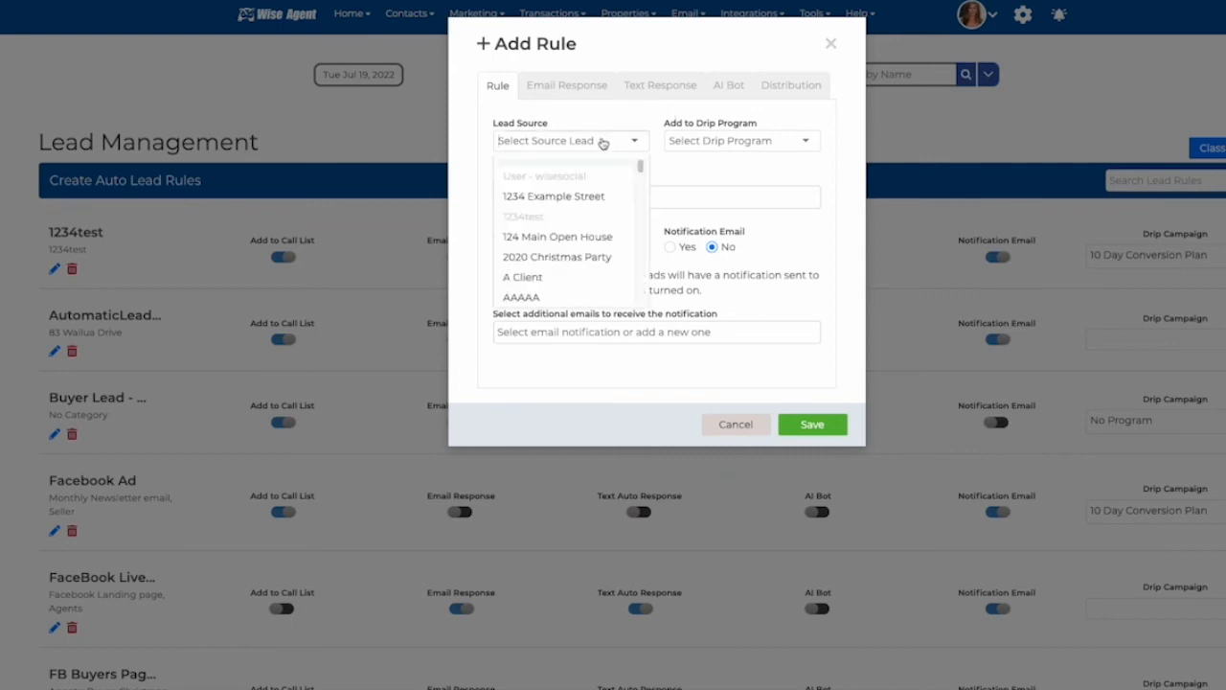
{"action": "left_click", "coordinate": [597, 197]}
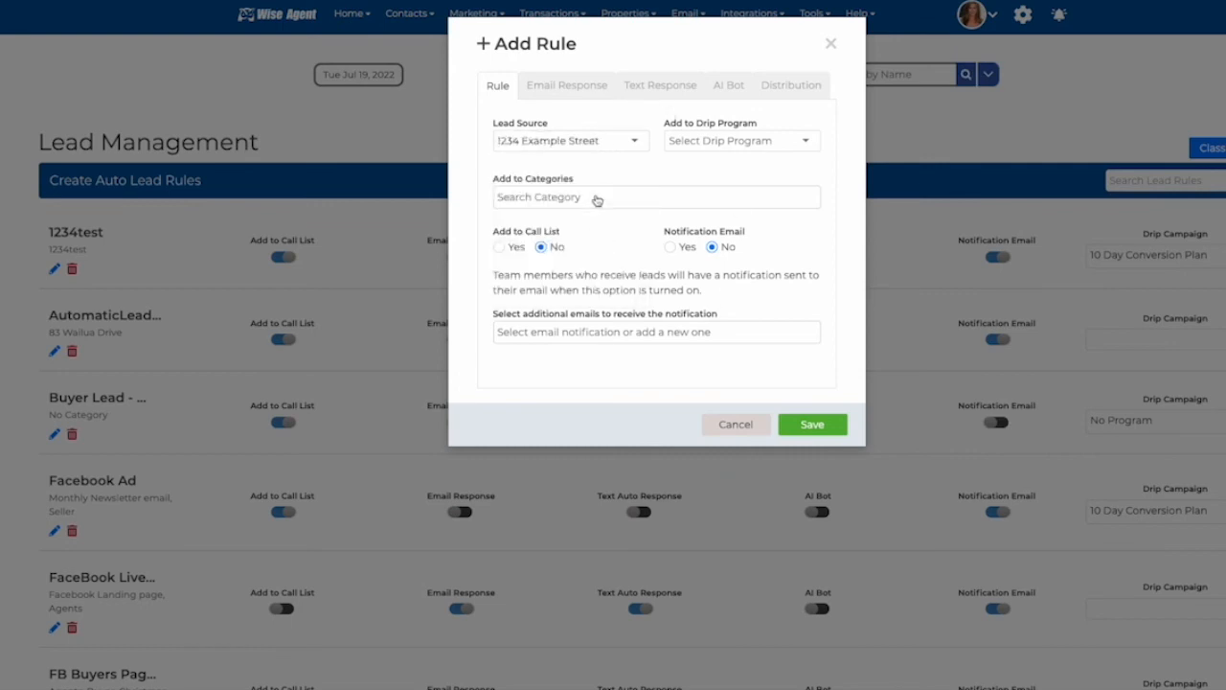
Step: Set the new rule's drip program to 6 Touch Buyer
{"action": "left_click", "coordinate": [745, 141]}
{"action": "scroll", "coordinate": [728, 217], "scroll_direction": "down", "scroll_amount": 1}
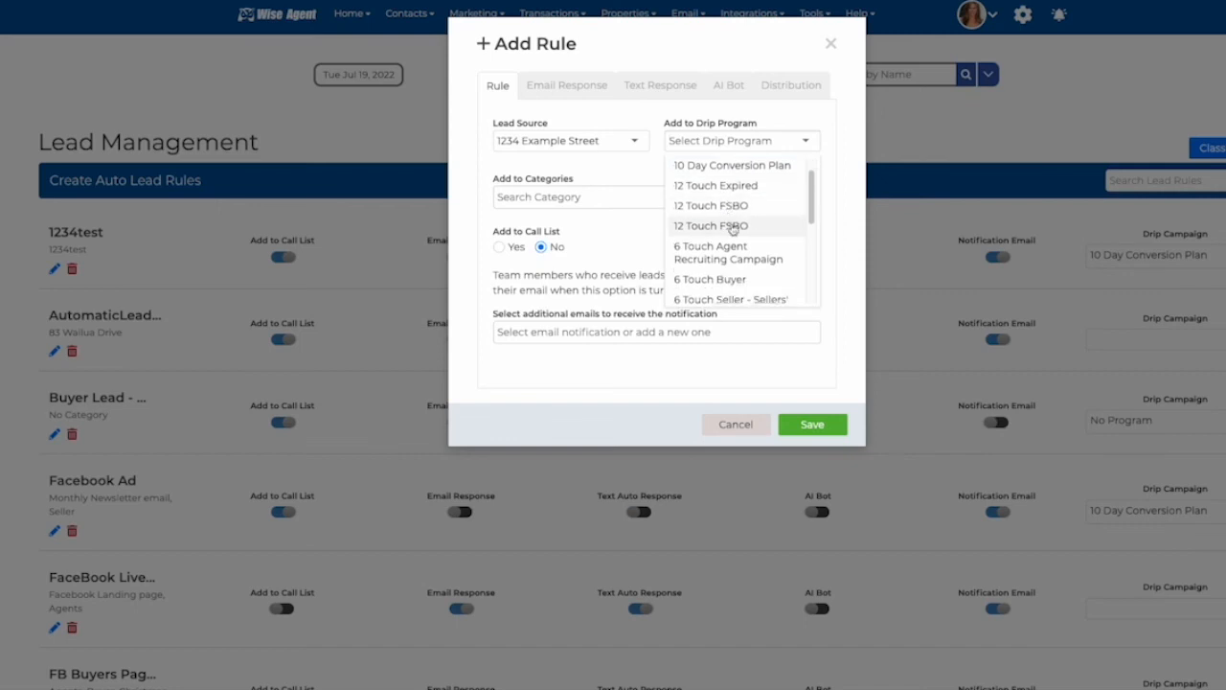
{"action": "left_click", "coordinate": [686, 279]}
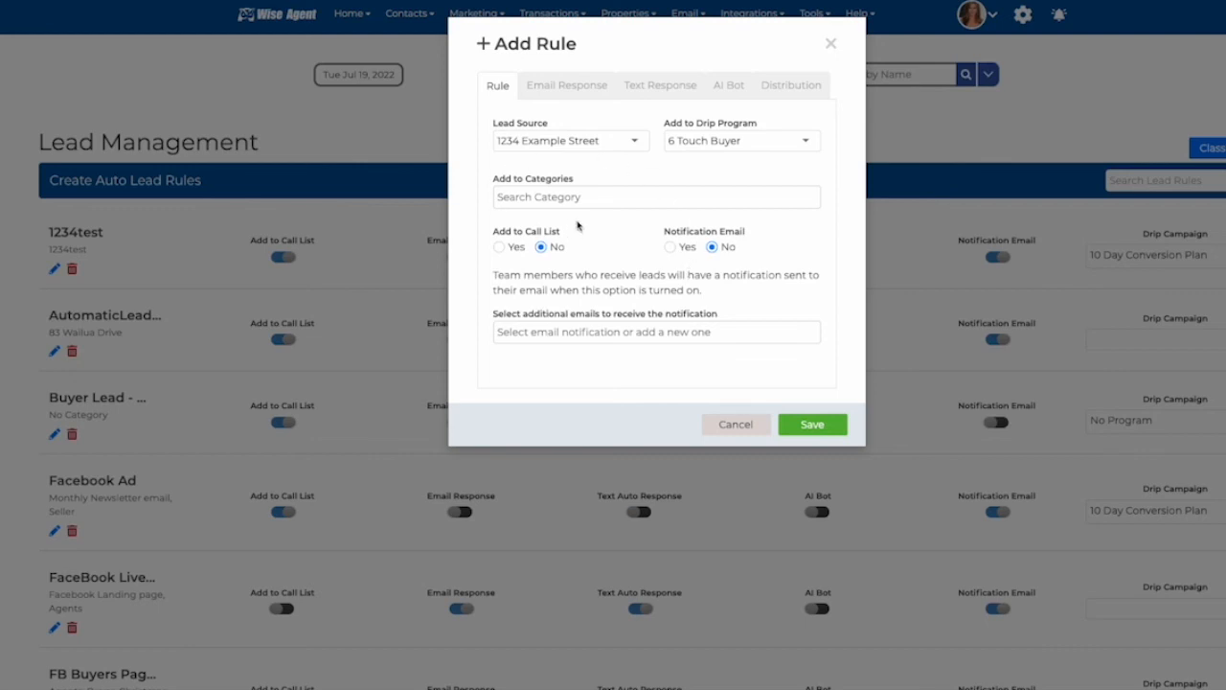
Step: Enable adding leads to the call list and sending the notification email for the rule
{"action": "left_click", "coordinate": [532, 198]}
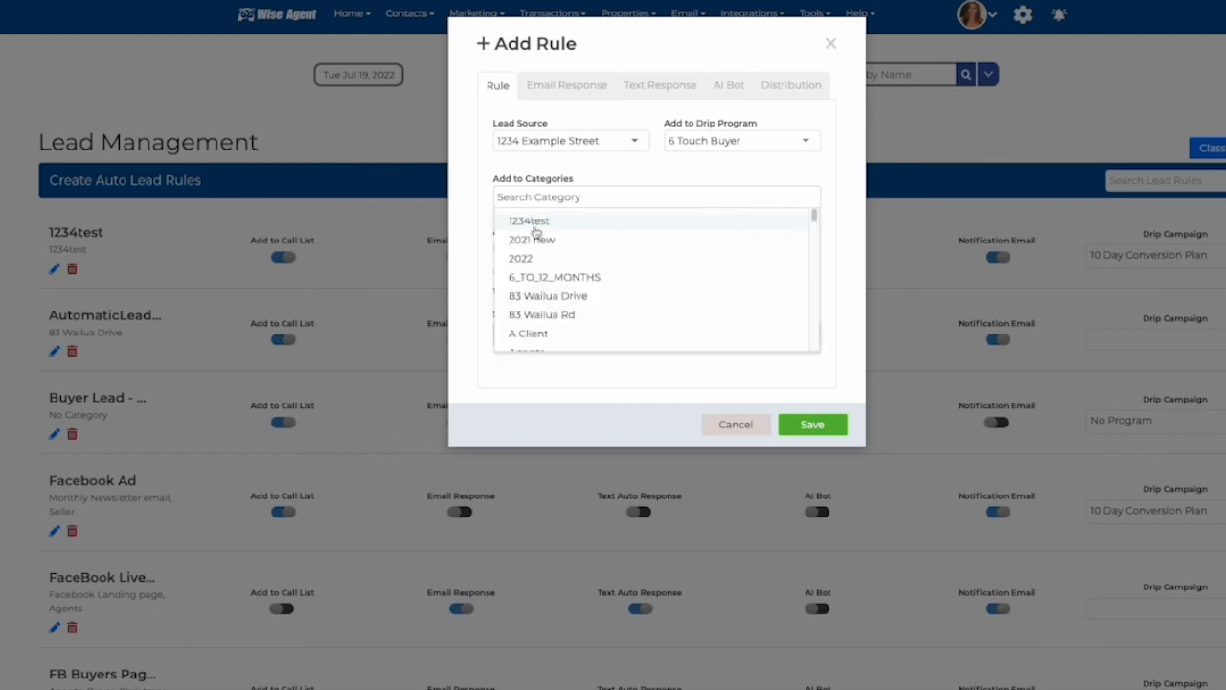
{"action": "left_click", "coordinate": [469, 320]}
{"action": "left_click", "coordinate": [498, 247]}
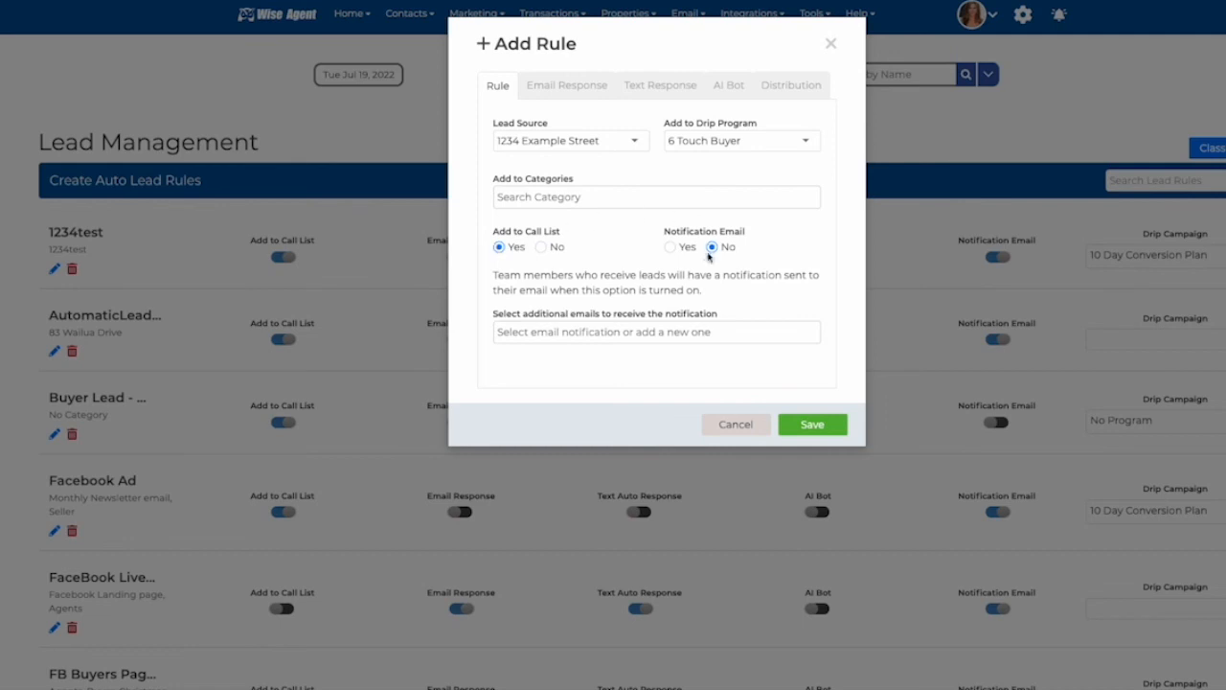
{"action": "left_click", "coordinate": [669, 247]}
Step: Turn on the email auto response and set its subject to 123 Main
{"action": "left_click", "coordinate": [556, 88]}
{"action": "left_click", "coordinate": [499, 139]}
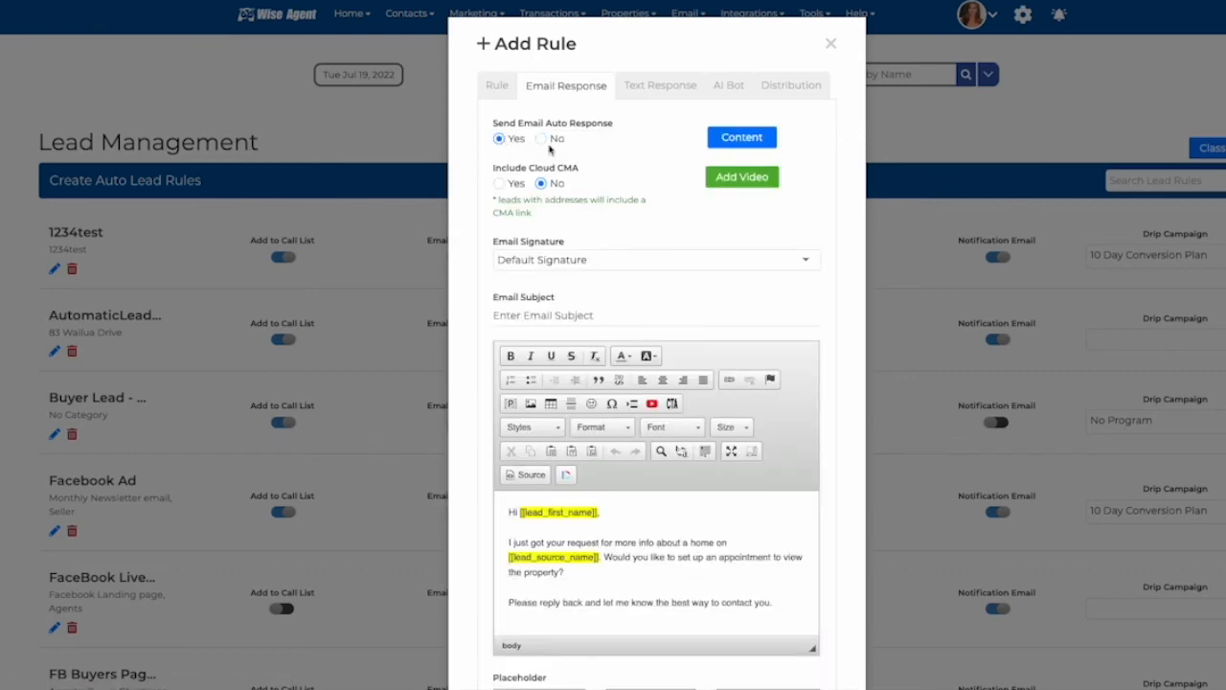
{"action": "left_click", "coordinate": [539, 313]}
{"action": "type", "text": "123 Main"}
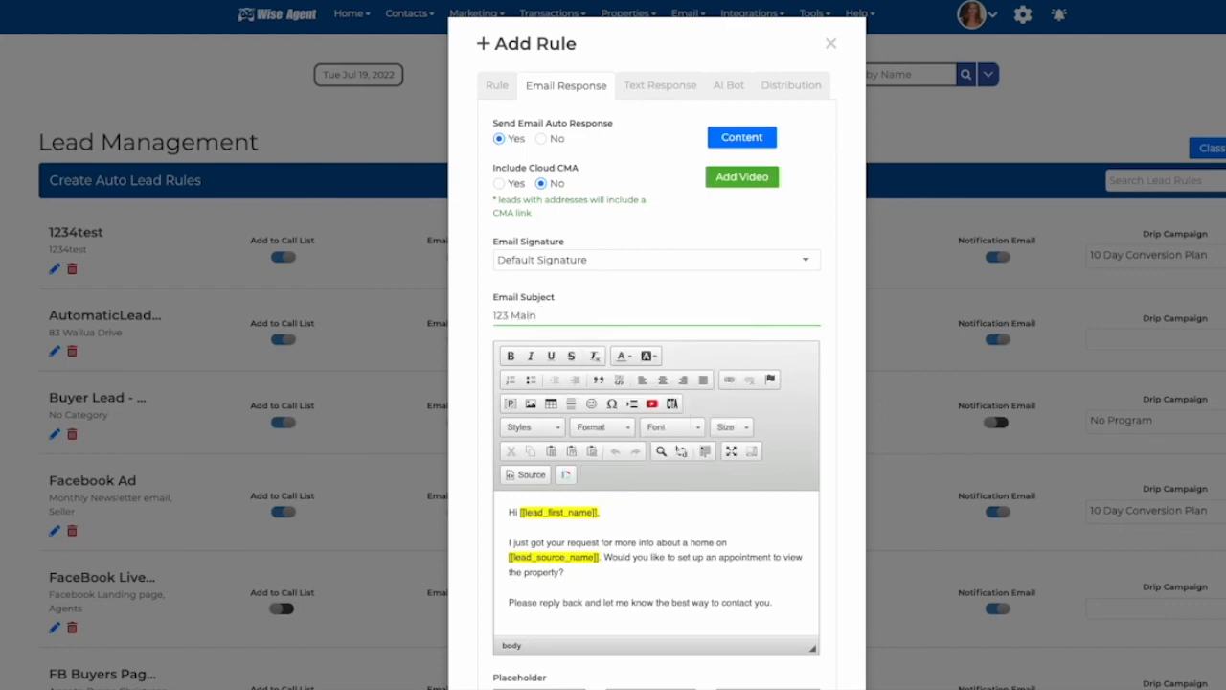
{"action": "left_click", "coordinate": [468, 310]}
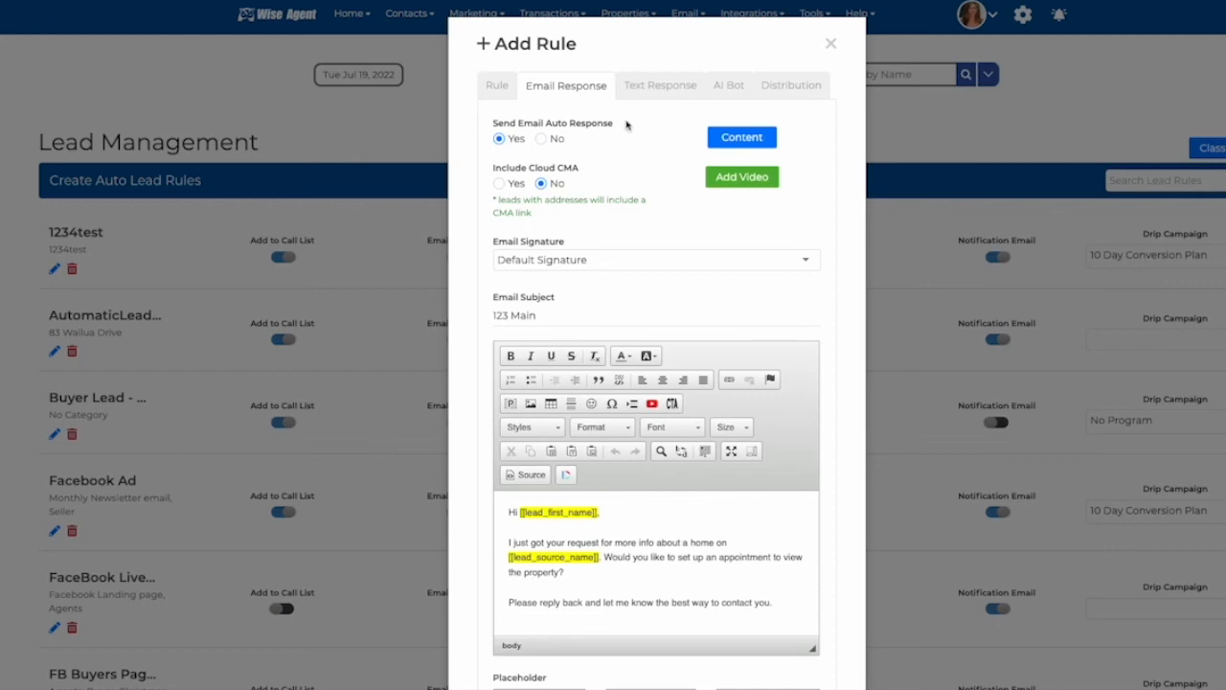
Step: Turn on the text auto response and choose the first WiseText number
{"action": "left_click", "coordinate": [649, 87]}
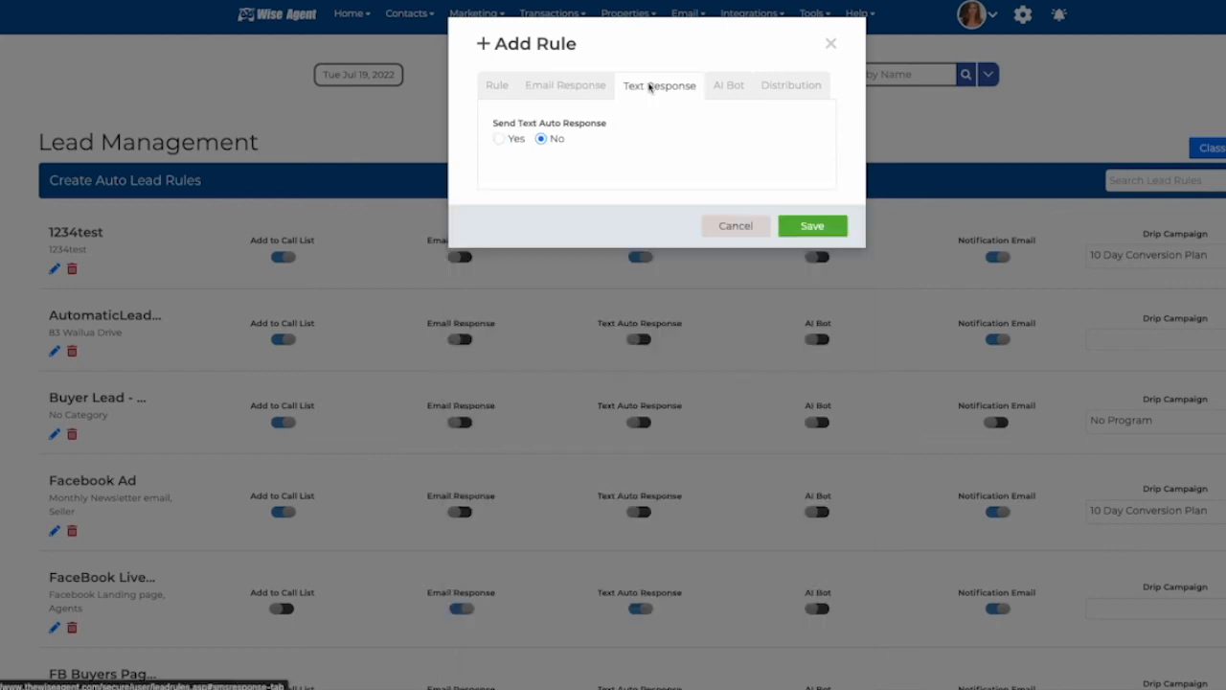
{"action": "left_click", "coordinate": [499, 139]}
{"action": "left_click", "coordinate": [575, 188]}
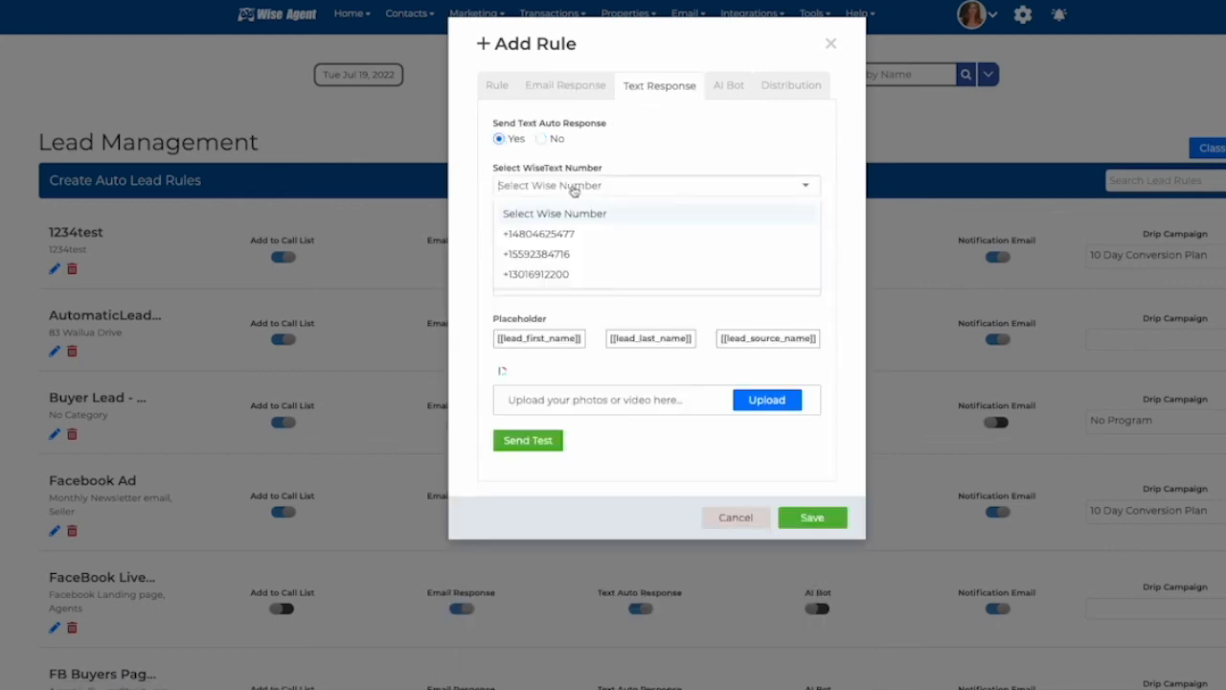
{"action": "left_click", "coordinate": [578, 230]}
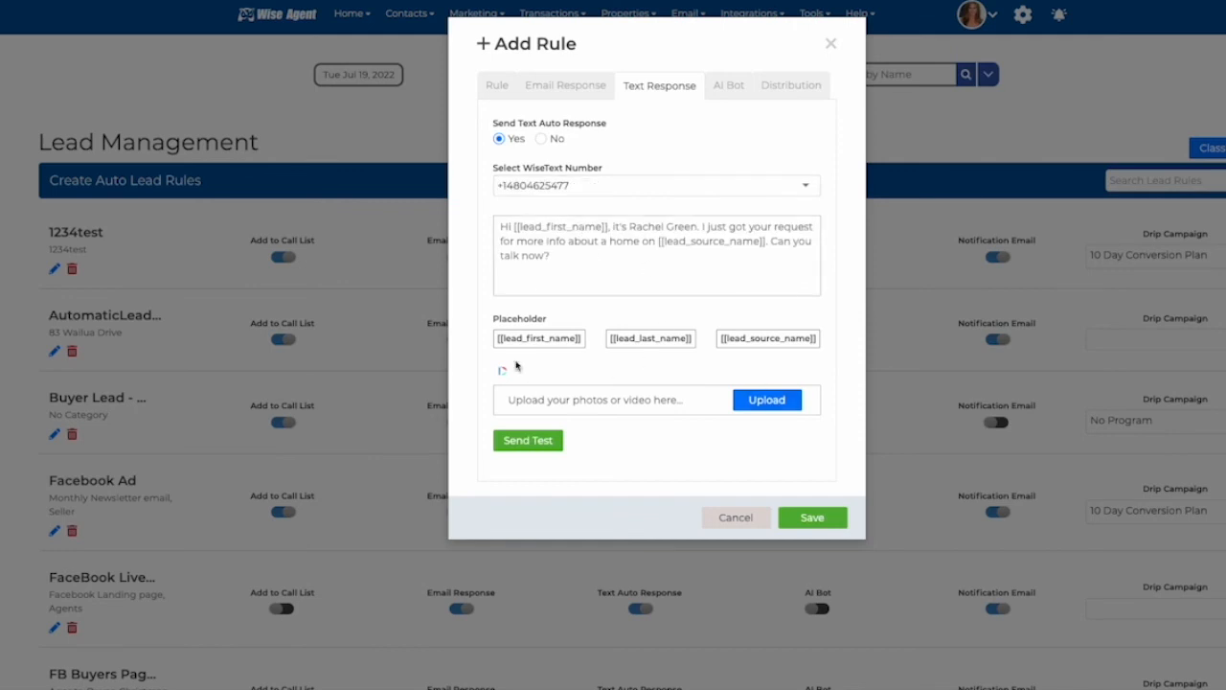
Step: Add the rule's leads to the AI Bot with Seller as the target audience
{"action": "left_click", "coordinate": [738, 89]}
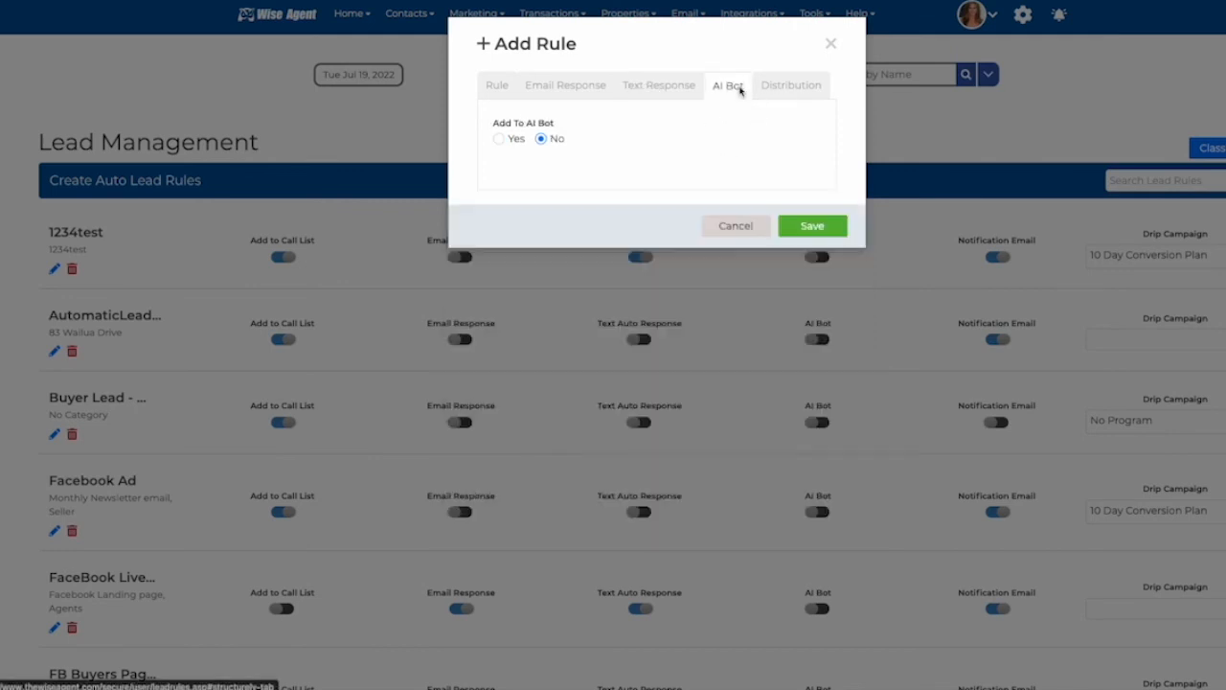
{"action": "left_click", "coordinate": [499, 139]}
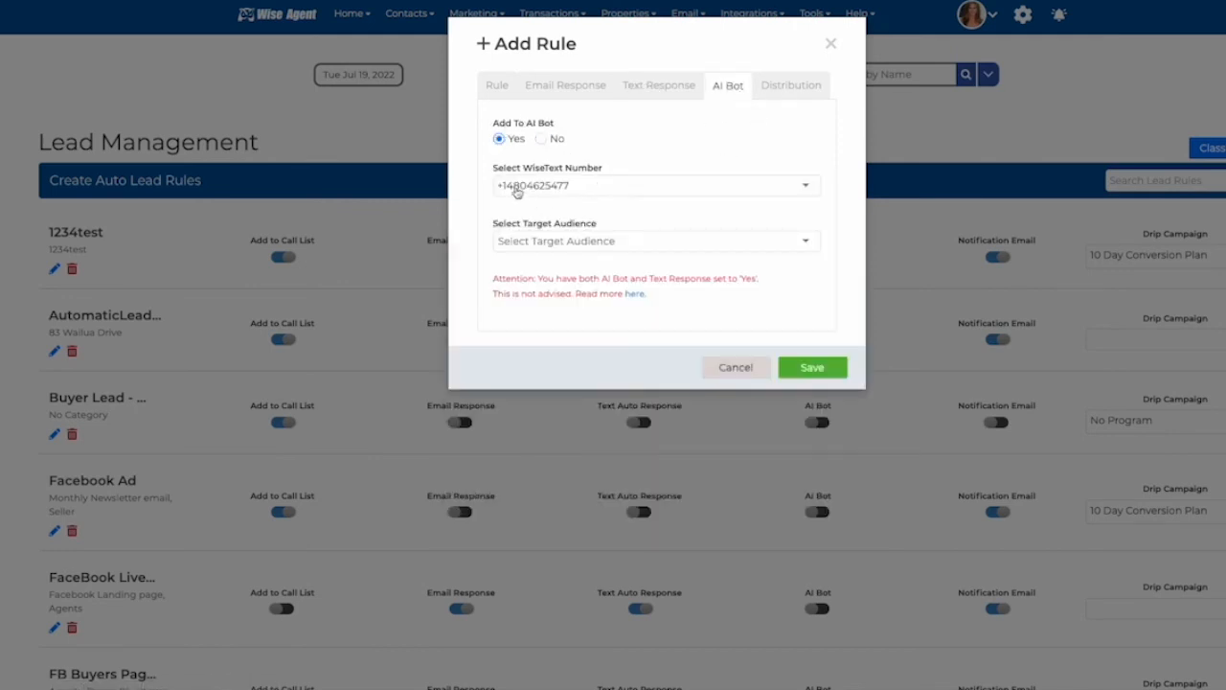
{"action": "left_click", "coordinate": [514, 246]}
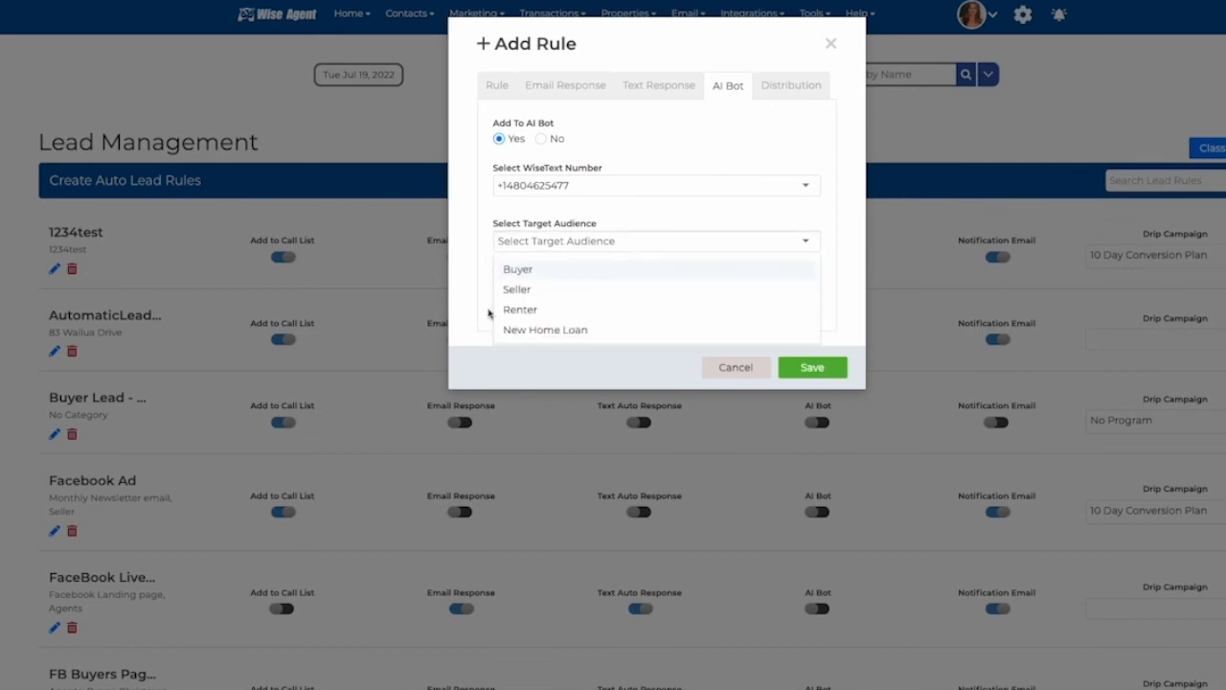
{"action": "left_click", "coordinate": [509, 290]}
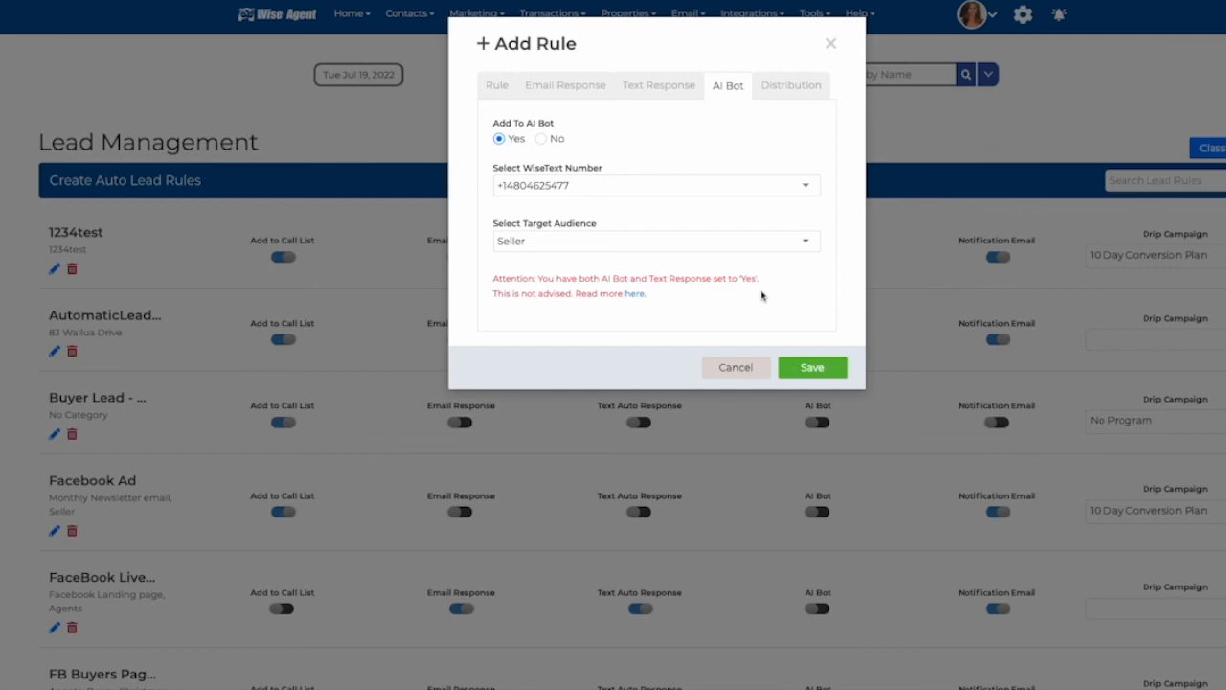
Step: Restrict lead distribution to Sunday, Tuesday, Thursday and Friday, then save the rule
{"action": "left_click", "coordinate": [786, 86]}
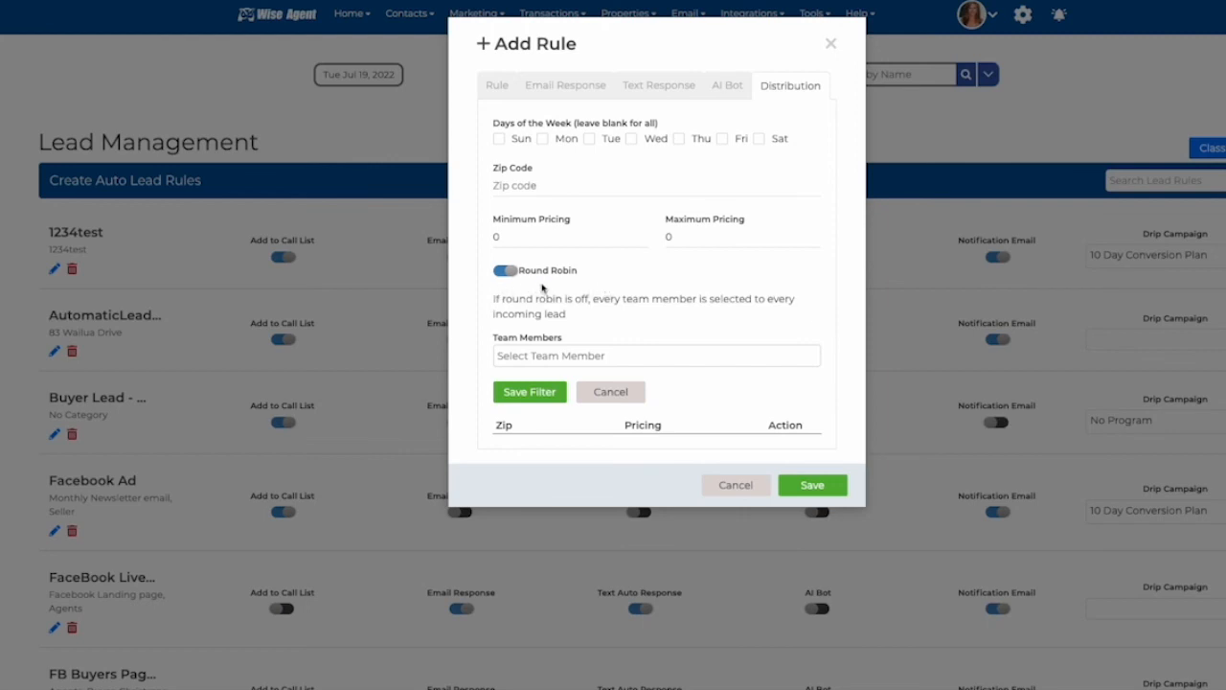
{"action": "left_click", "coordinate": [498, 139]}
{"action": "left_click", "coordinate": [590, 139]}
{"action": "left_click", "coordinate": [679, 139]}
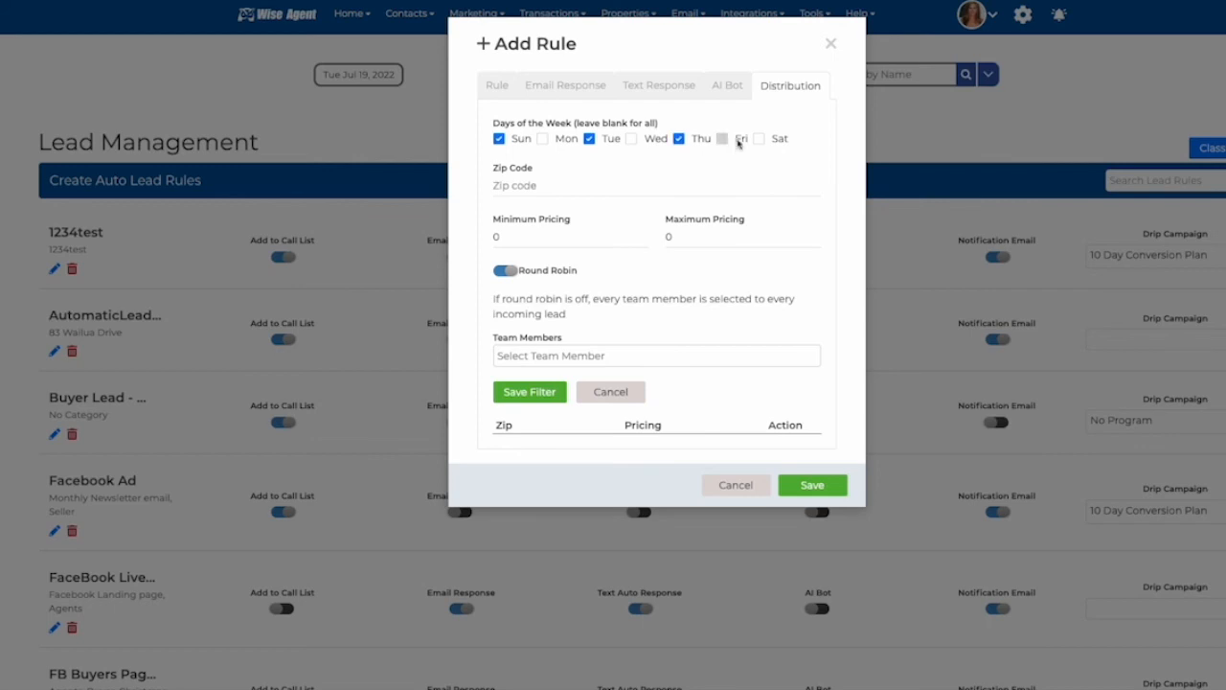
{"action": "left_click", "coordinate": [726, 140]}
{"action": "left_click", "coordinate": [811, 484]}
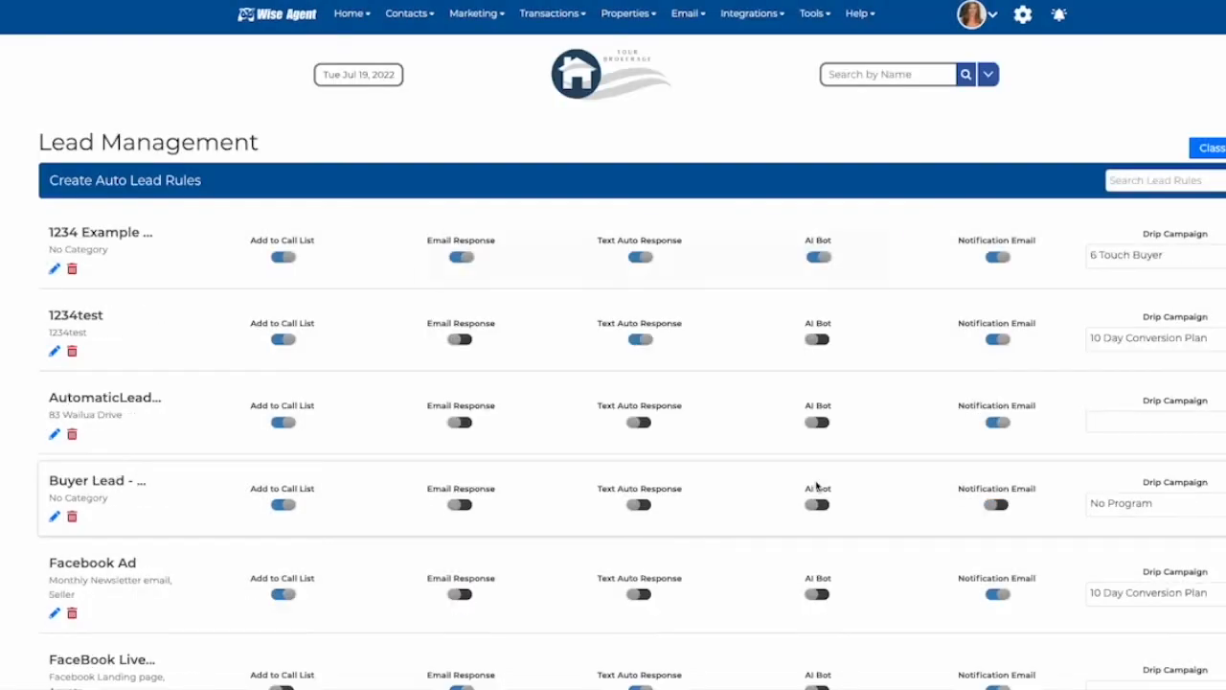